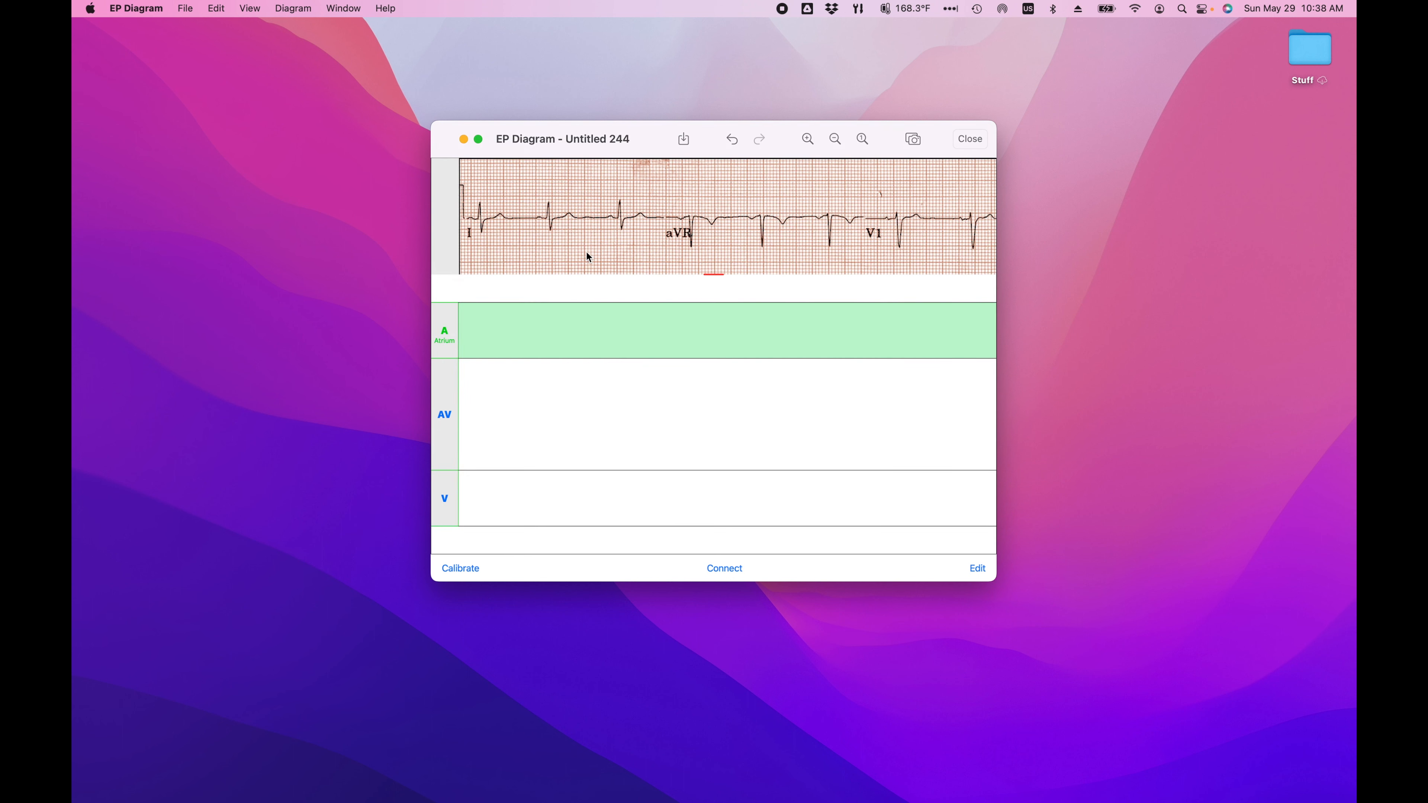
# Step: Place two marks in the atrial region and two marks in the ventricular region of the ladder diagram
pyautogui.moveTo(789, 228); pyautogui.dragTo(739, 233)
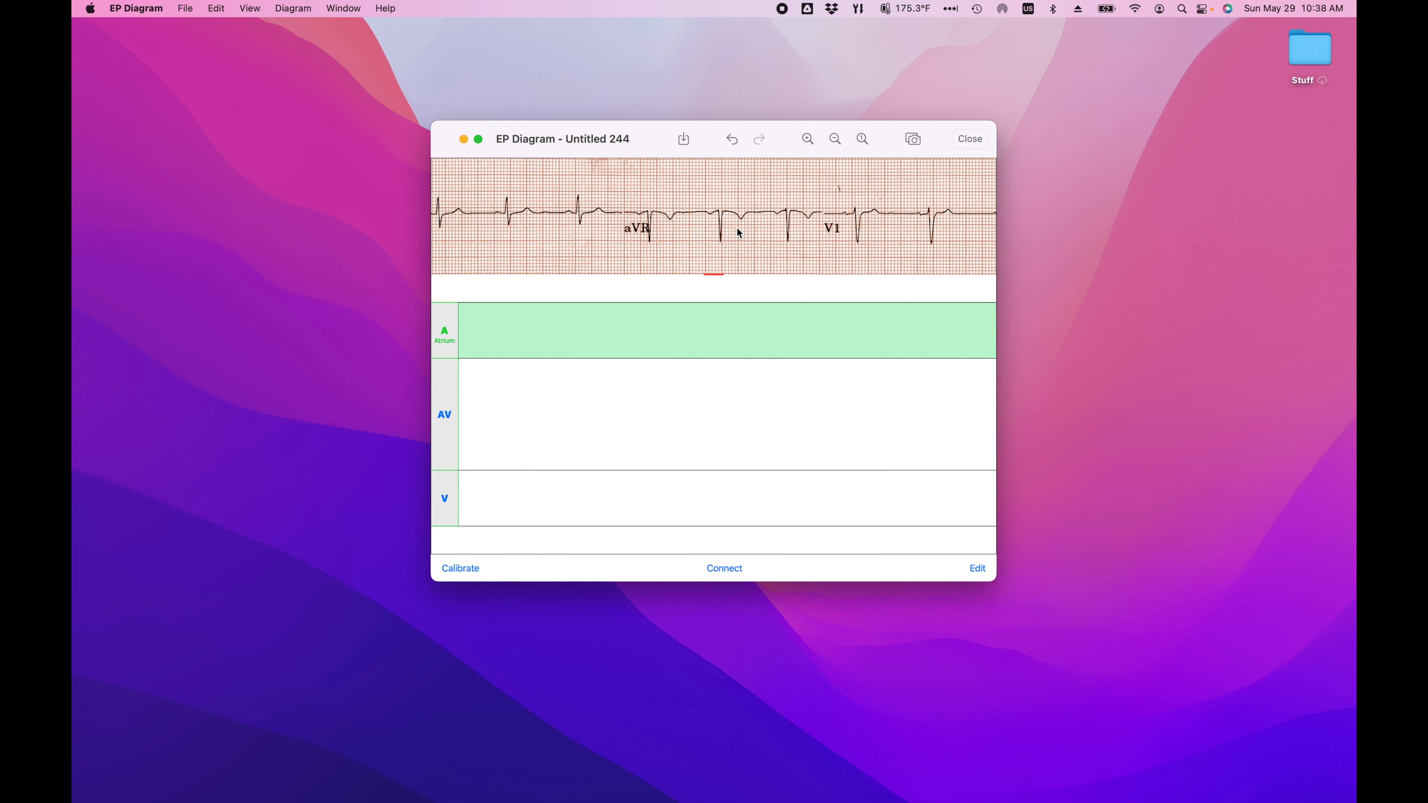
pyautogui.click(558, 321)
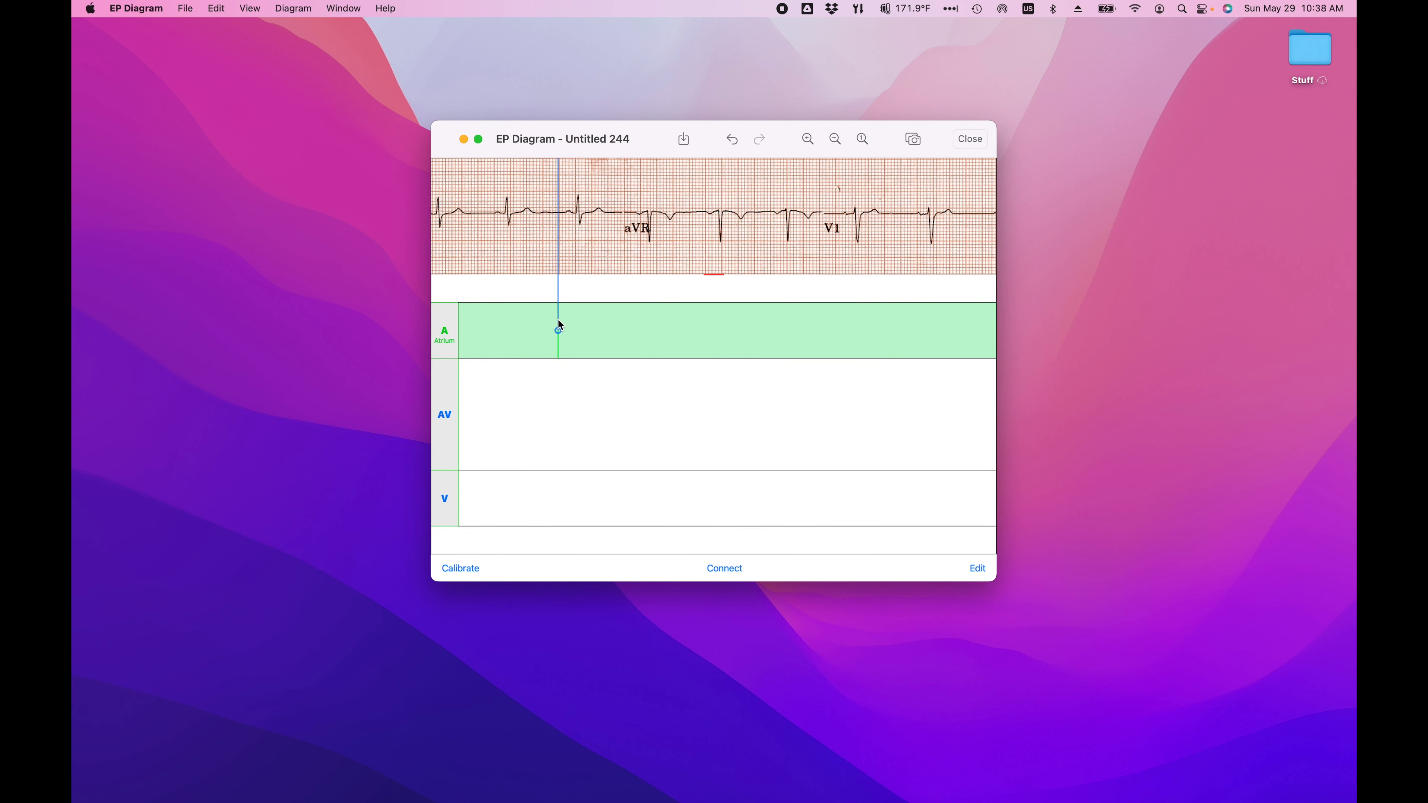
pyautogui.click(614, 499)
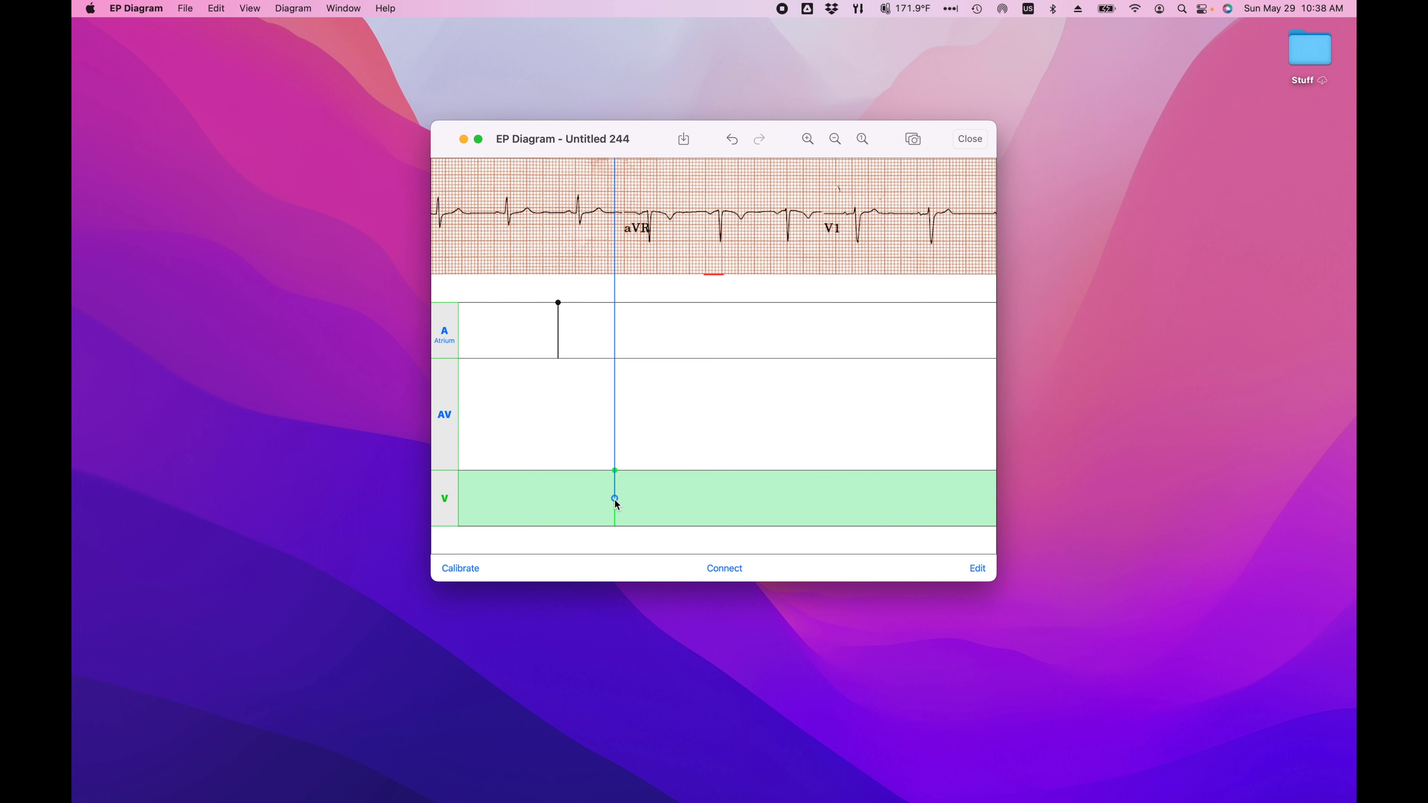
pyautogui.click(786, 333)
pyautogui.click(870, 505)
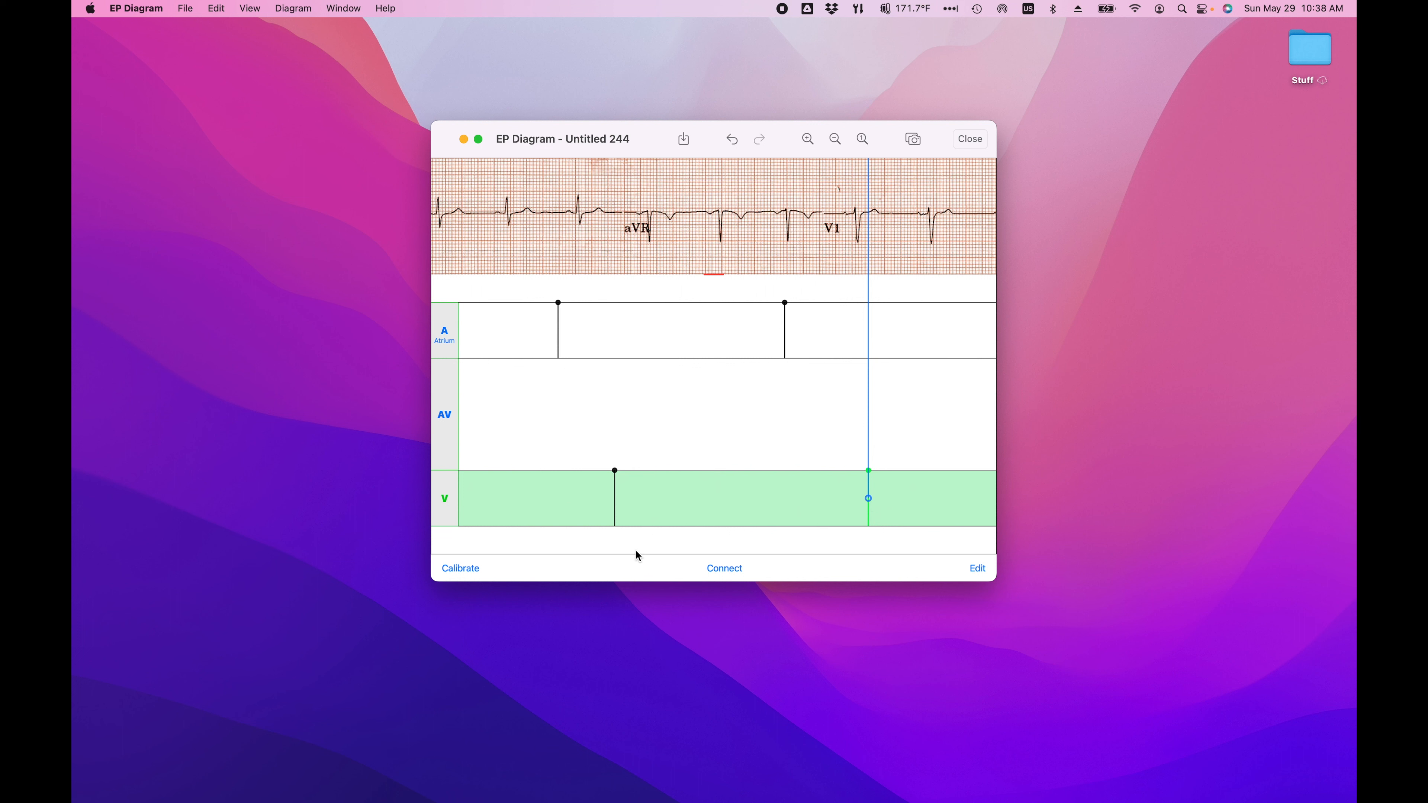
# Step: Connect each atrial mark to its following ventricular mark across the AV region
pyautogui.click(725, 569)
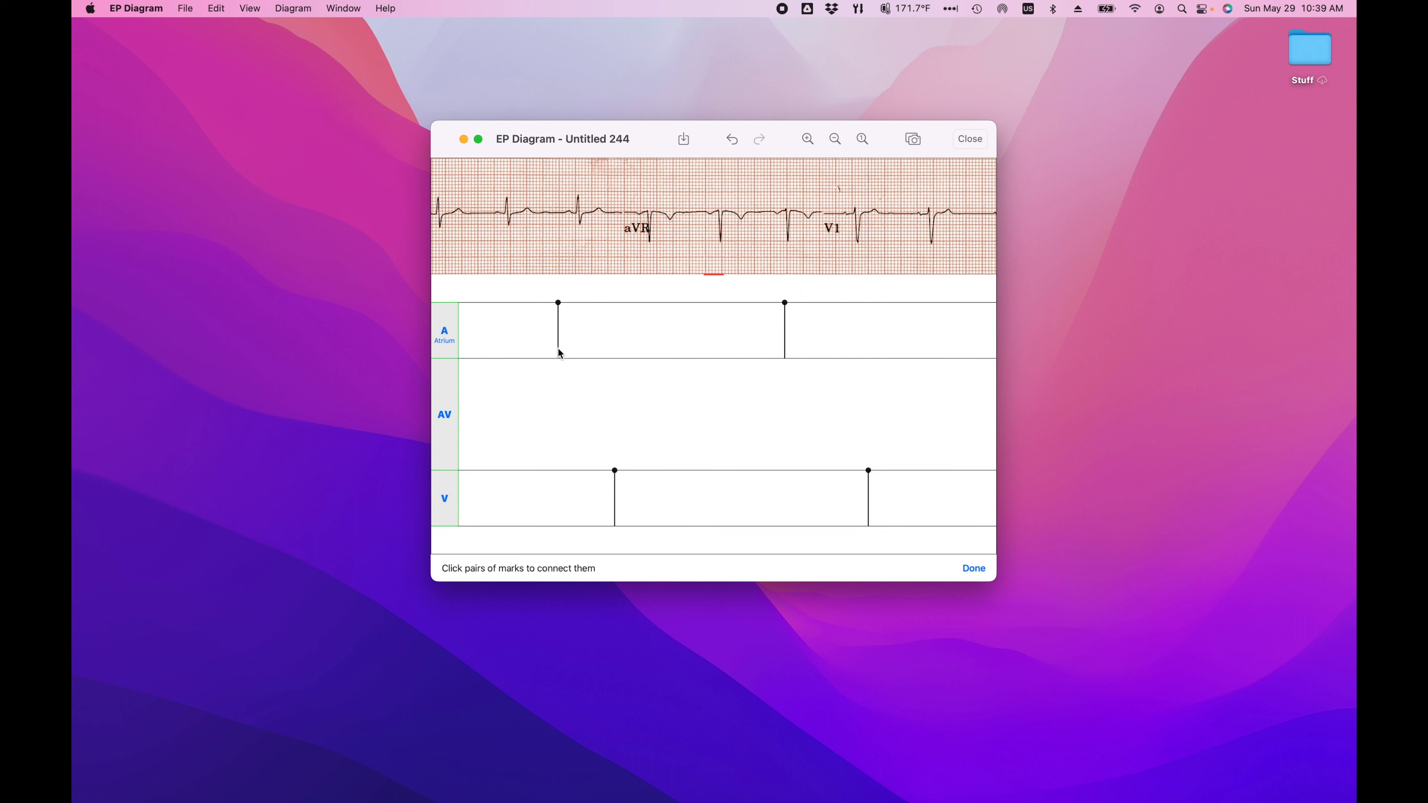
pyautogui.click(618, 494)
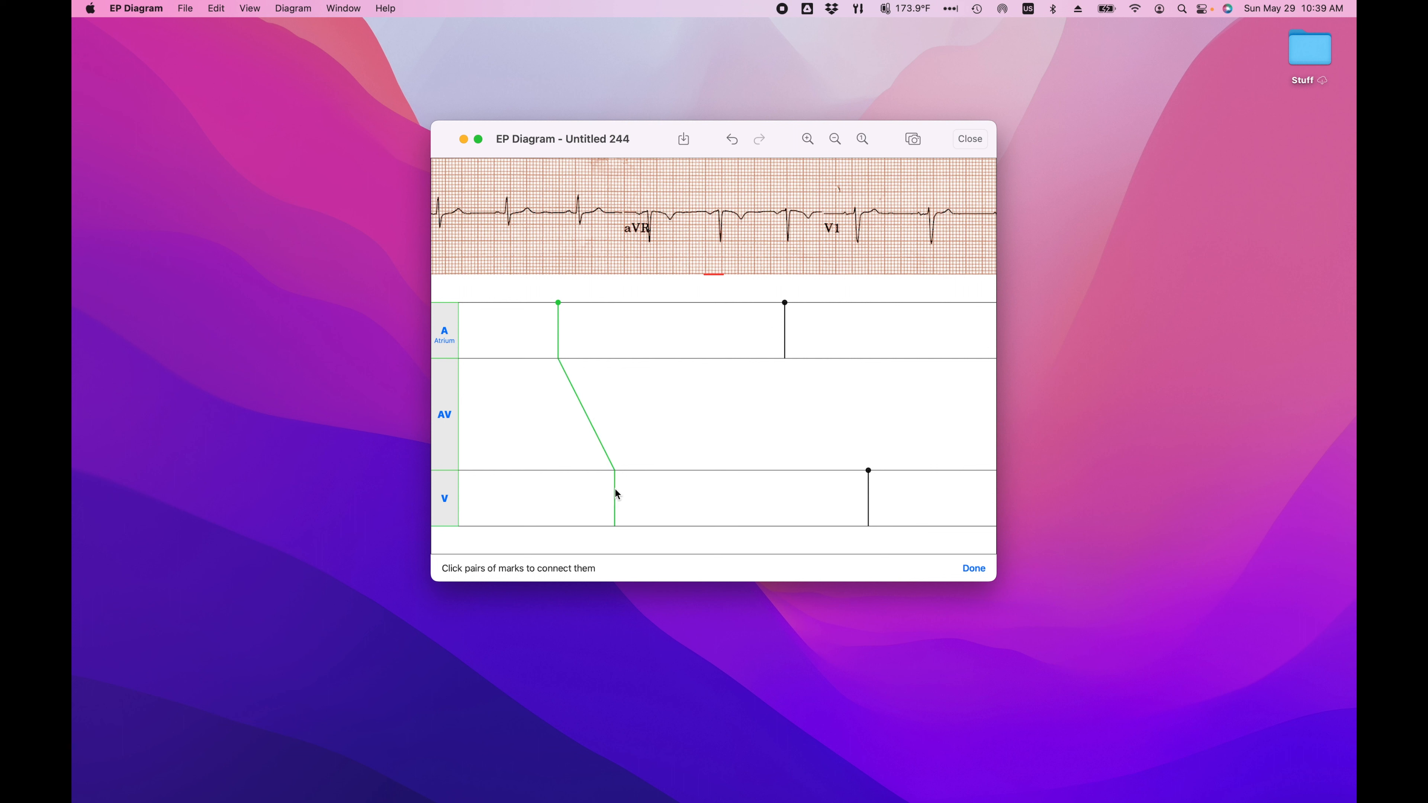
pyautogui.click(785, 341)
pyautogui.click(869, 495)
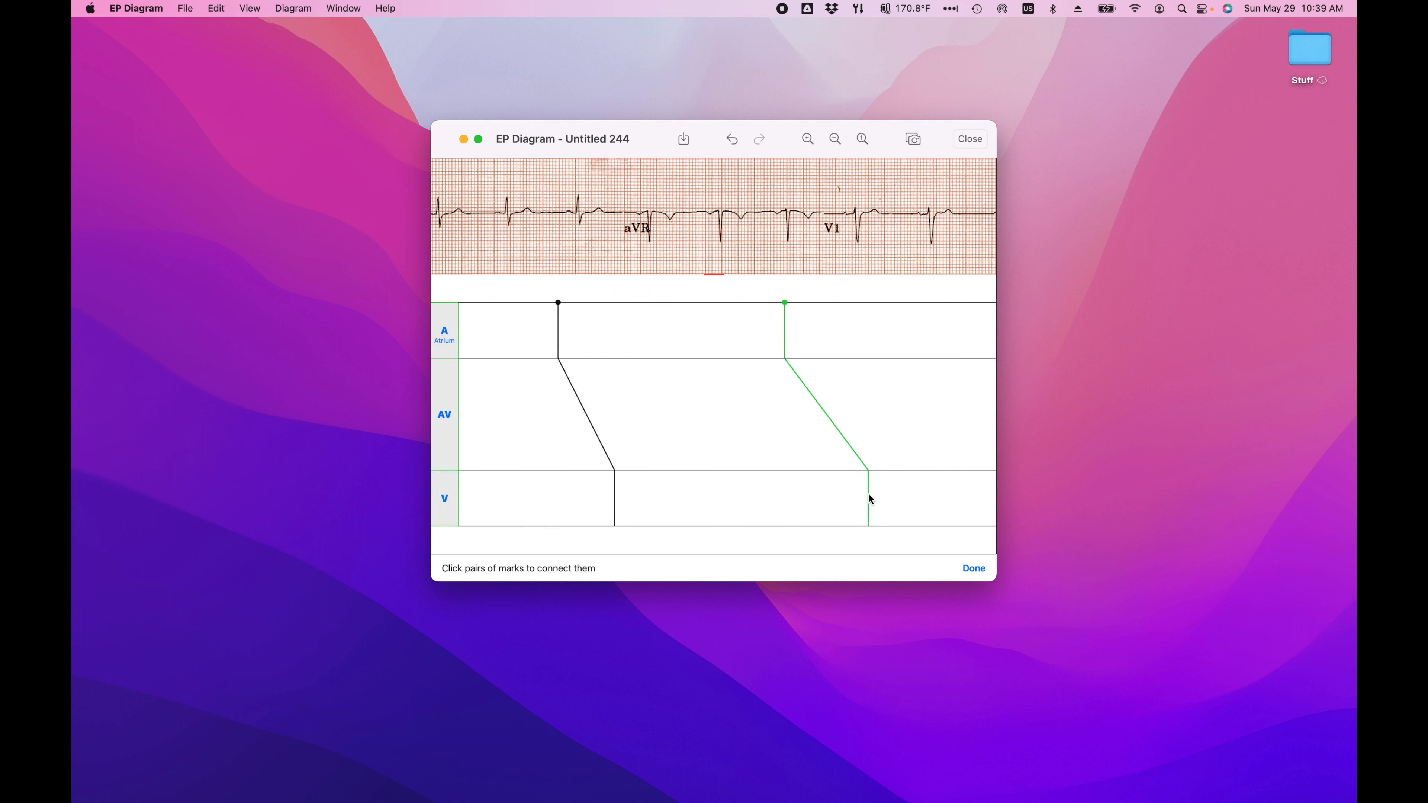
pyautogui.click(975, 569)
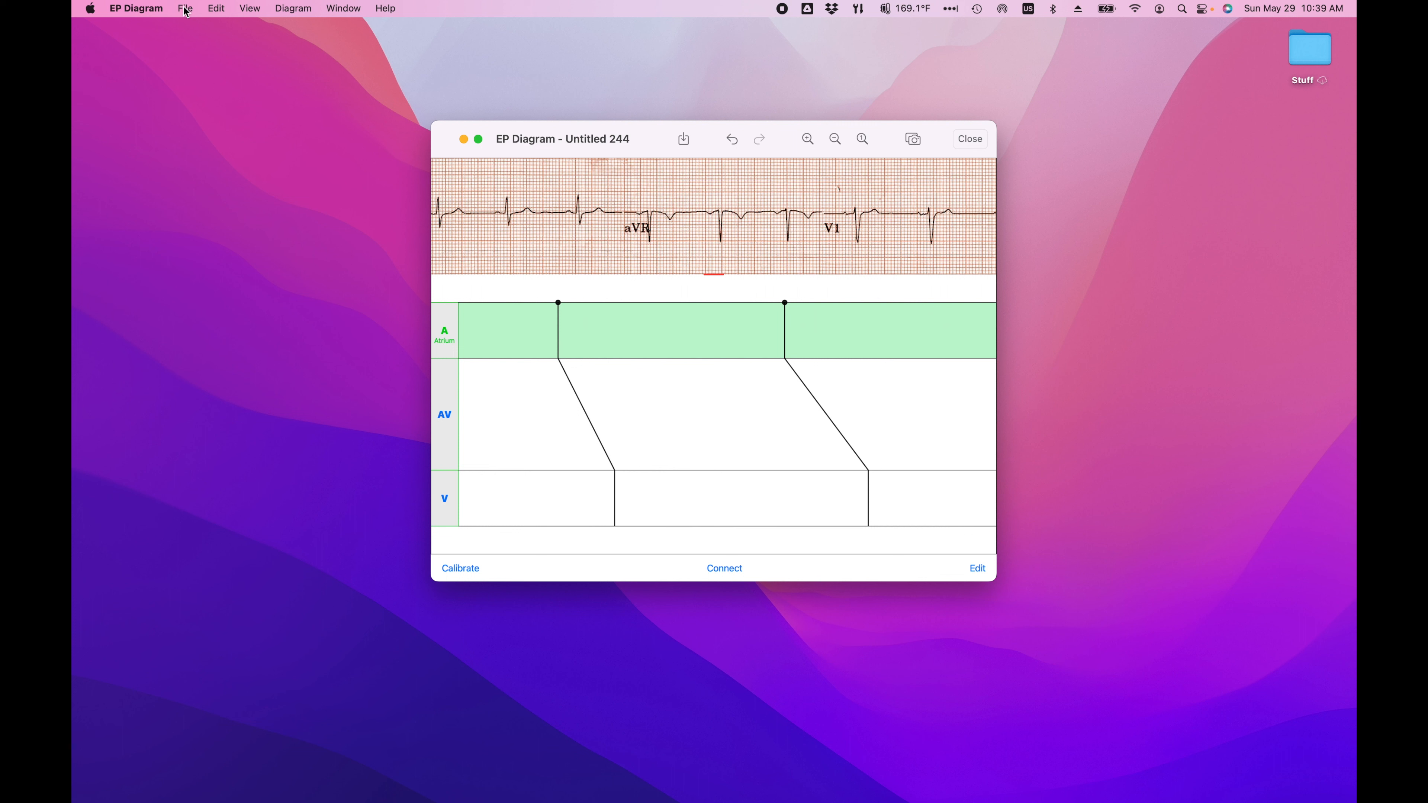
# Step: Open the program's preferences and arrange that window side by side with the ladder diagram
pyautogui.click(153, 15)
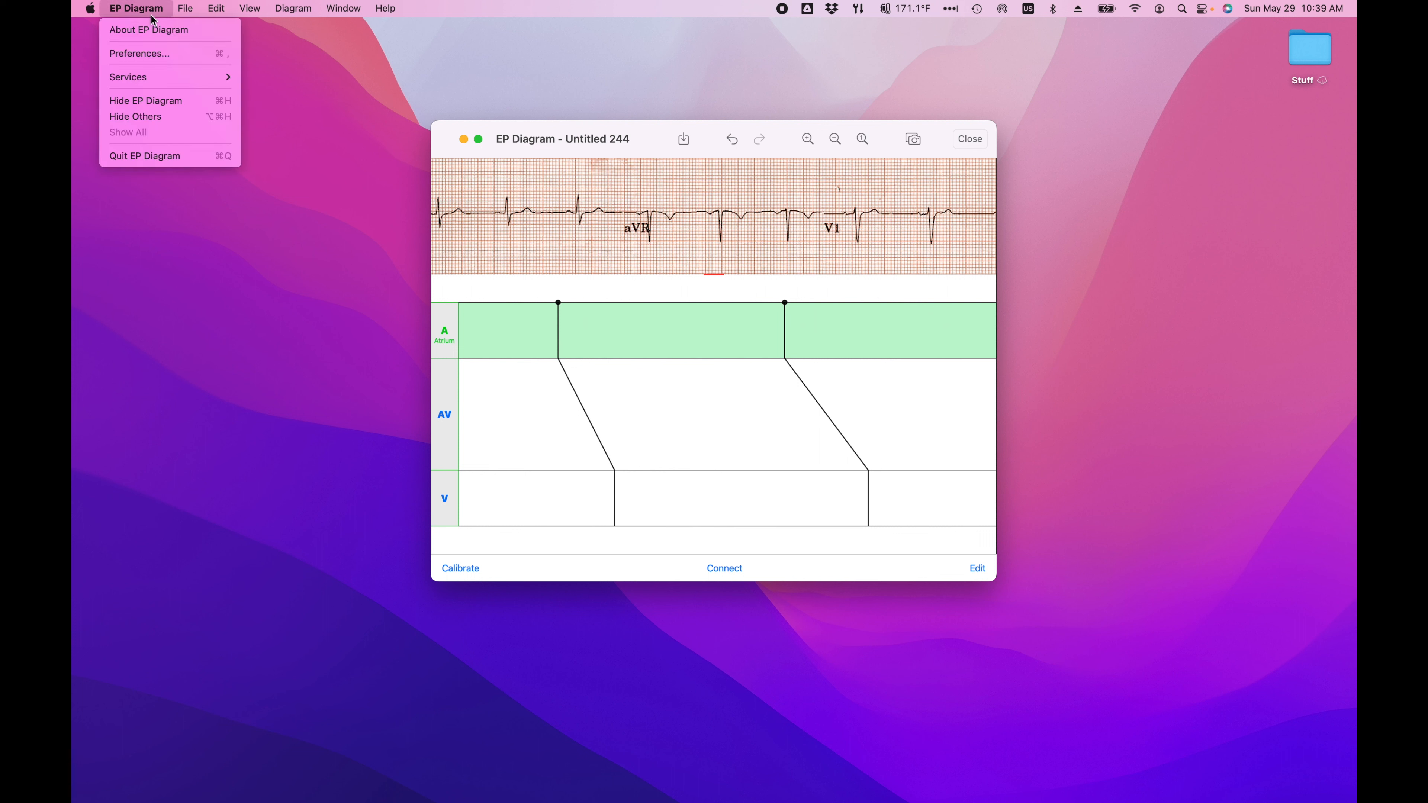
pyautogui.click(153, 57)
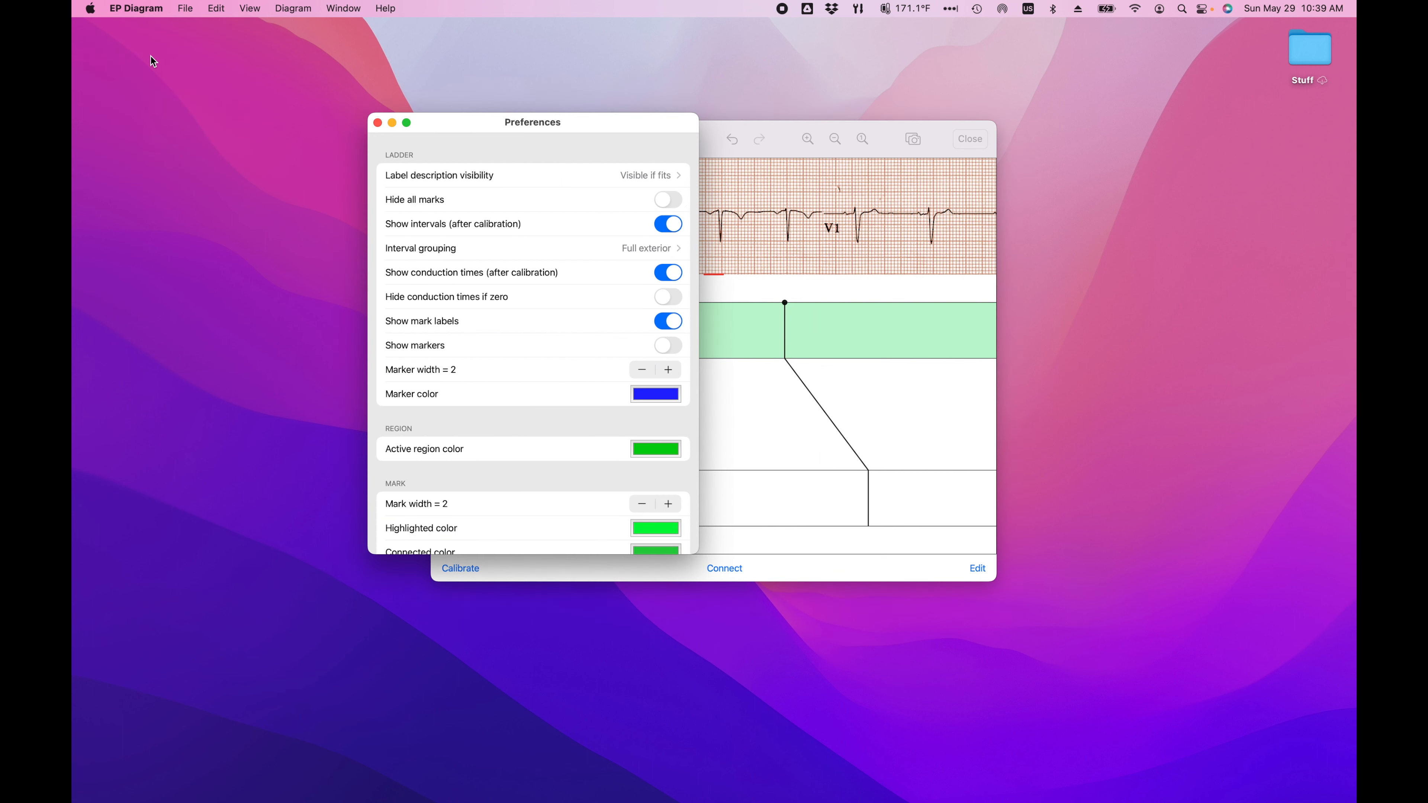
pyautogui.moveTo(610, 125); pyautogui.dragTo(346, 117)
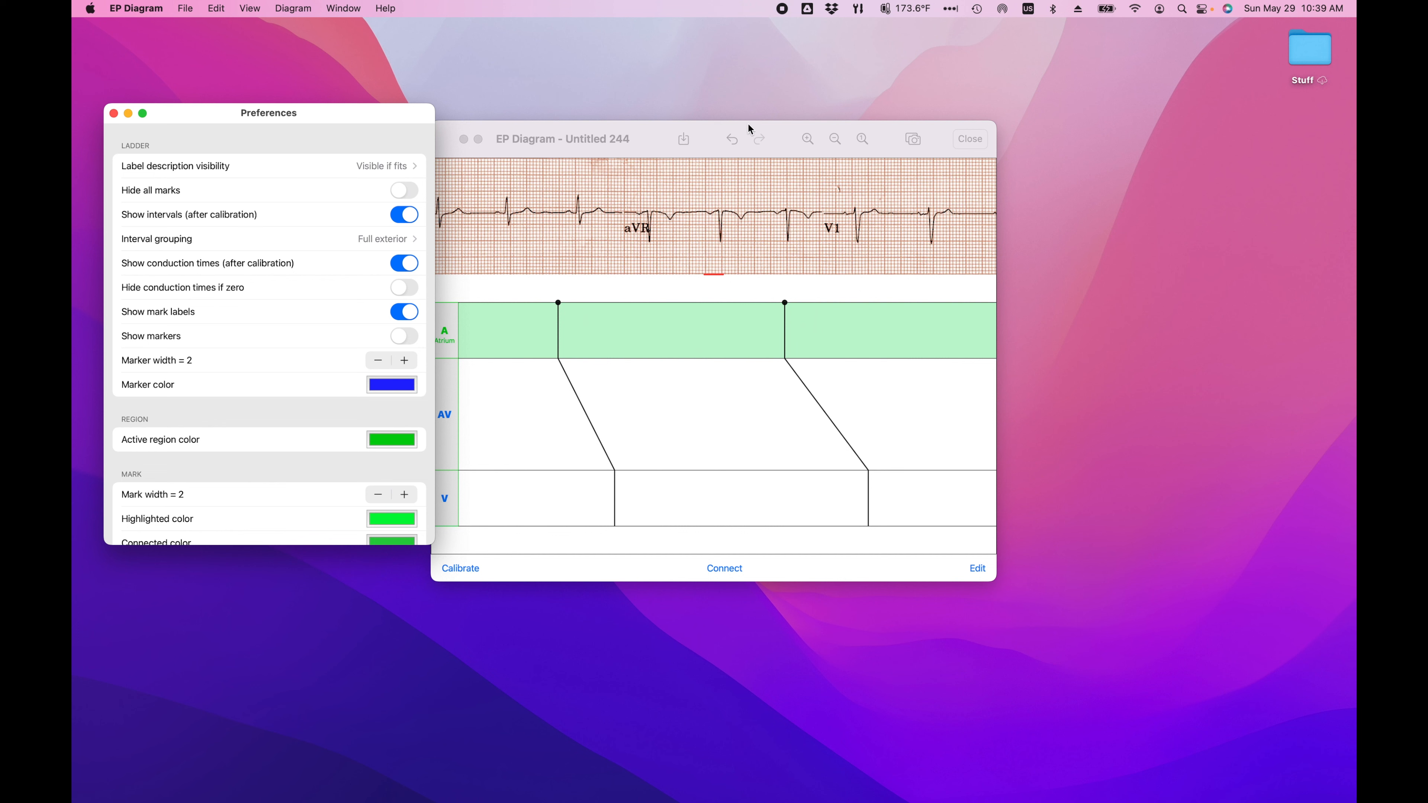
pyautogui.moveTo(640, 131); pyautogui.dragTo(709, 100)
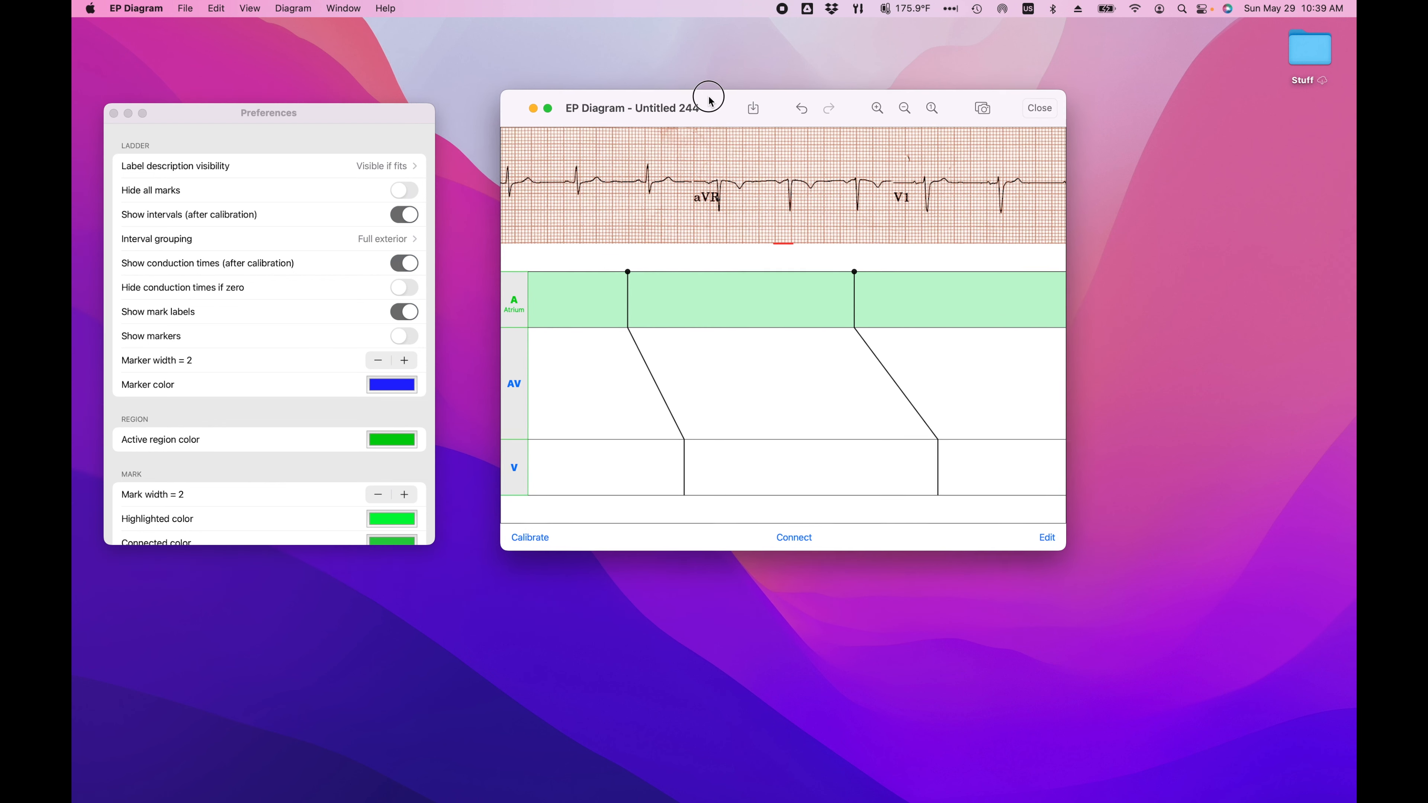
pyautogui.scroll(3, 302, 225)
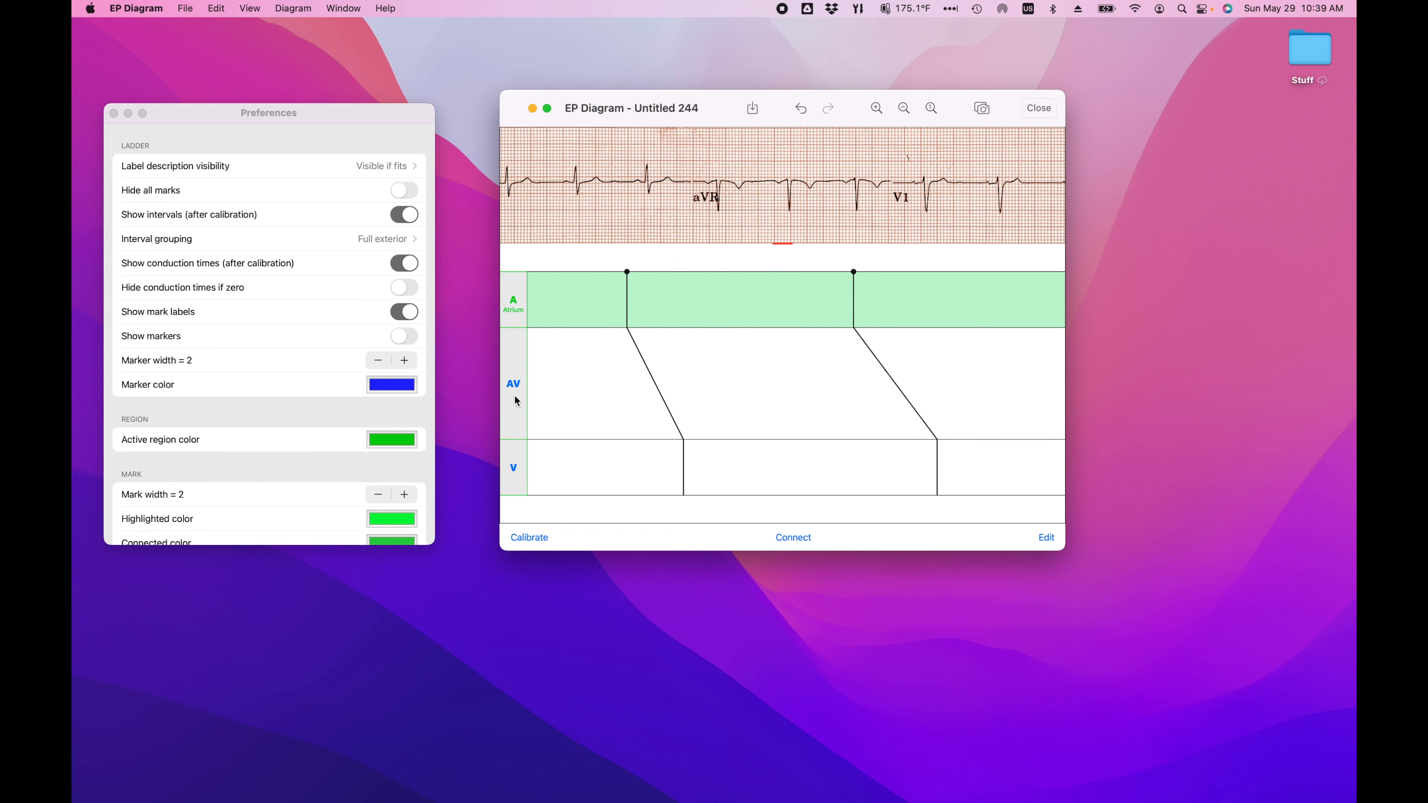
# Step: Set the label description visibility to Invisible
pyautogui.click(390, 167)
pyautogui.click(392, 167)
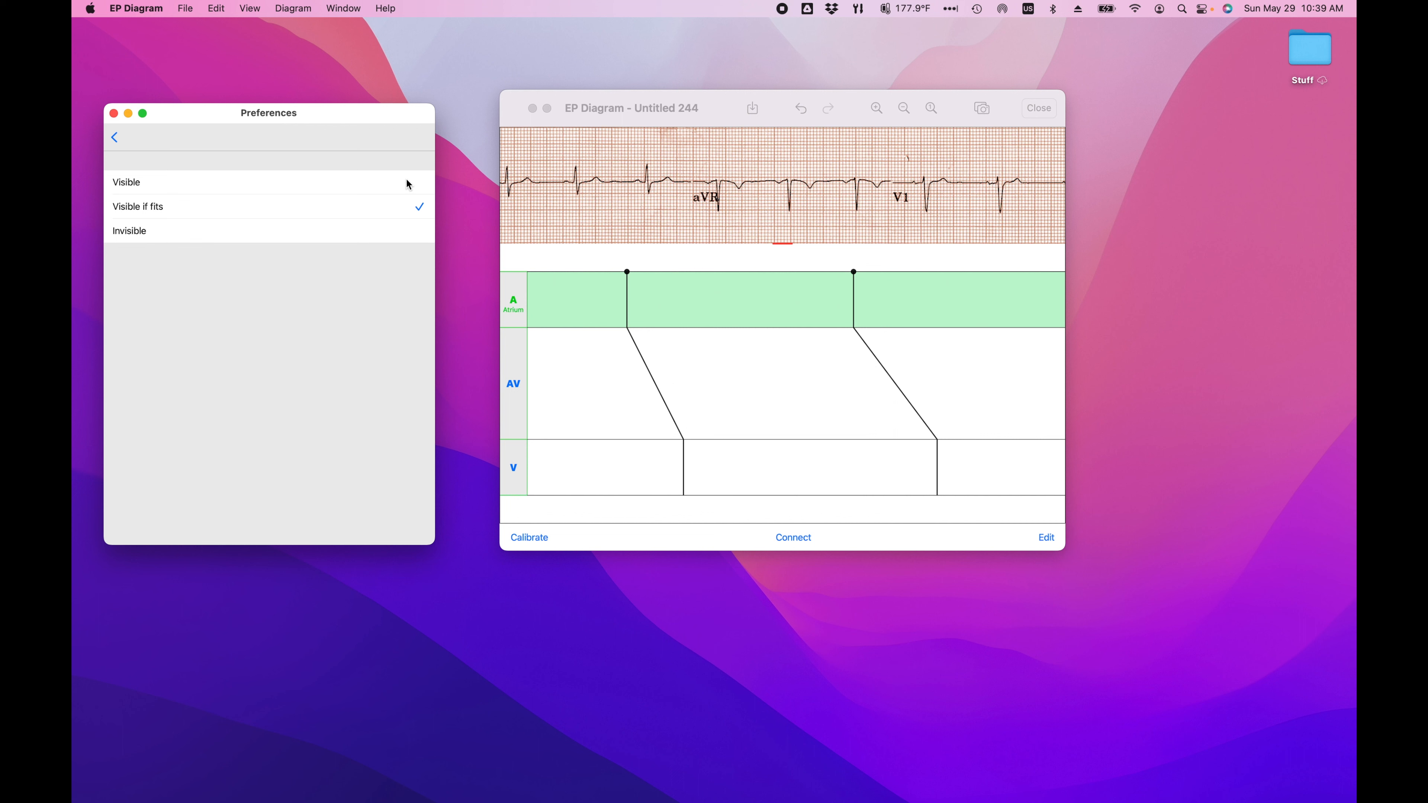
pyautogui.click(400, 232)
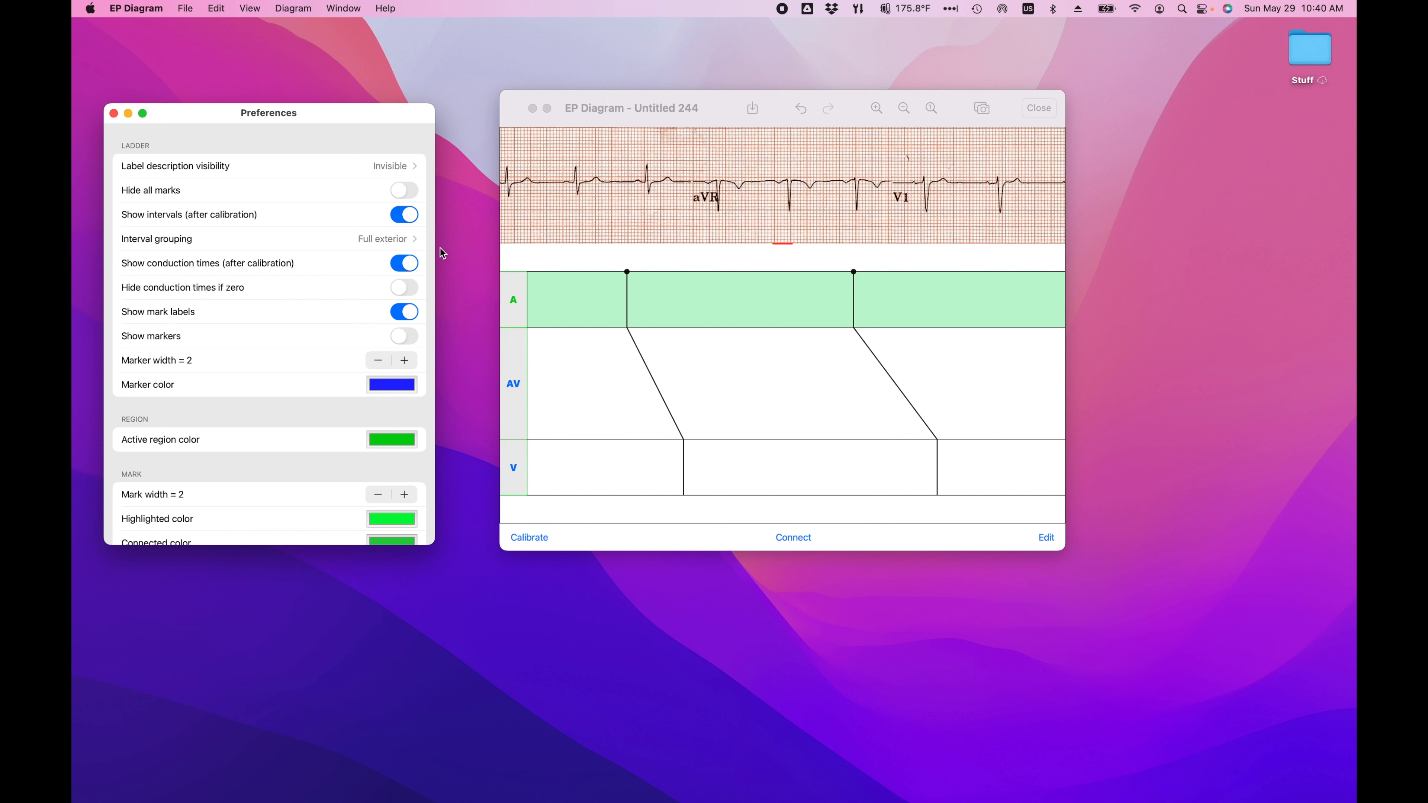
# Step: Try the label description visibility as Visible and Visible if fits, and return it to Invisible
pyautogui.click(396, 165)
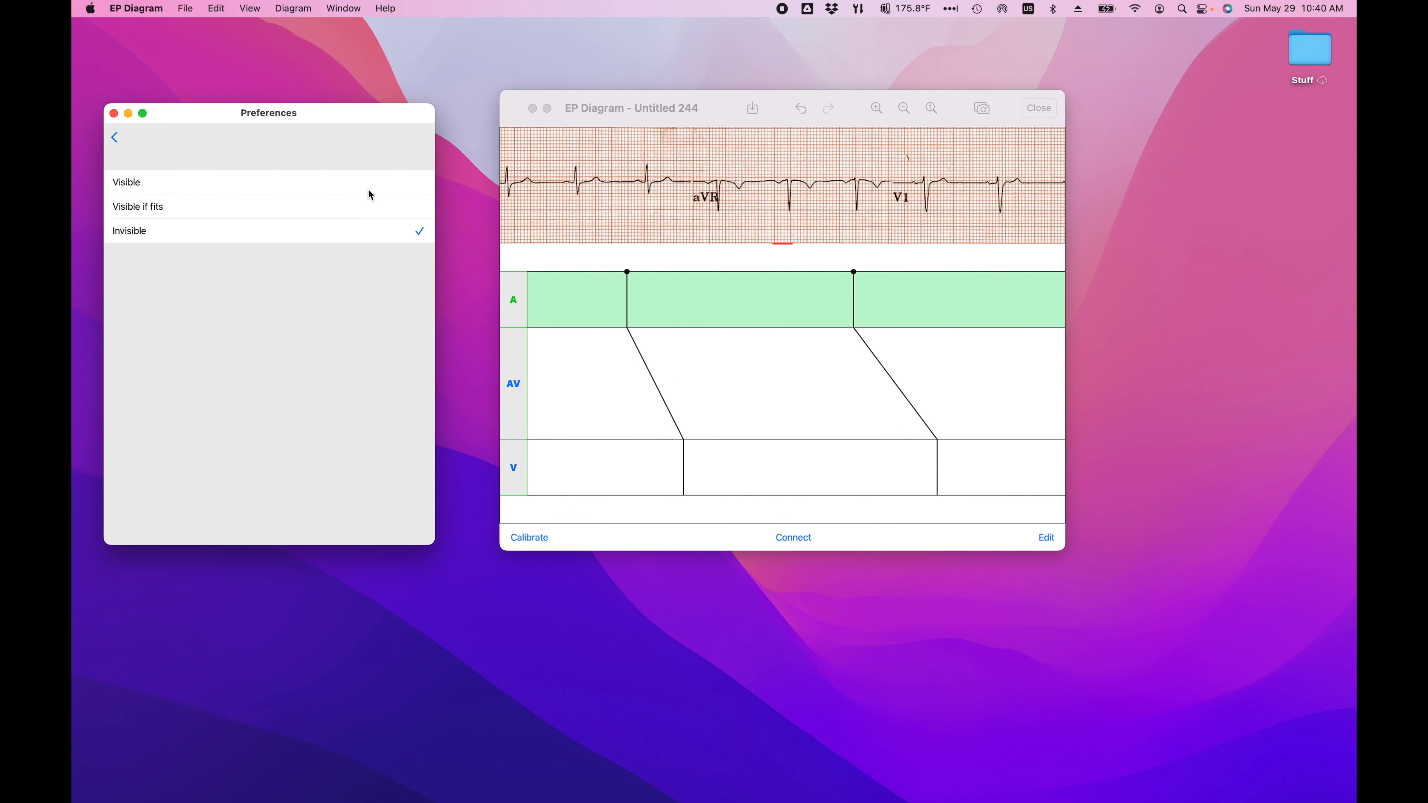
pyautogui.click(423, 184)
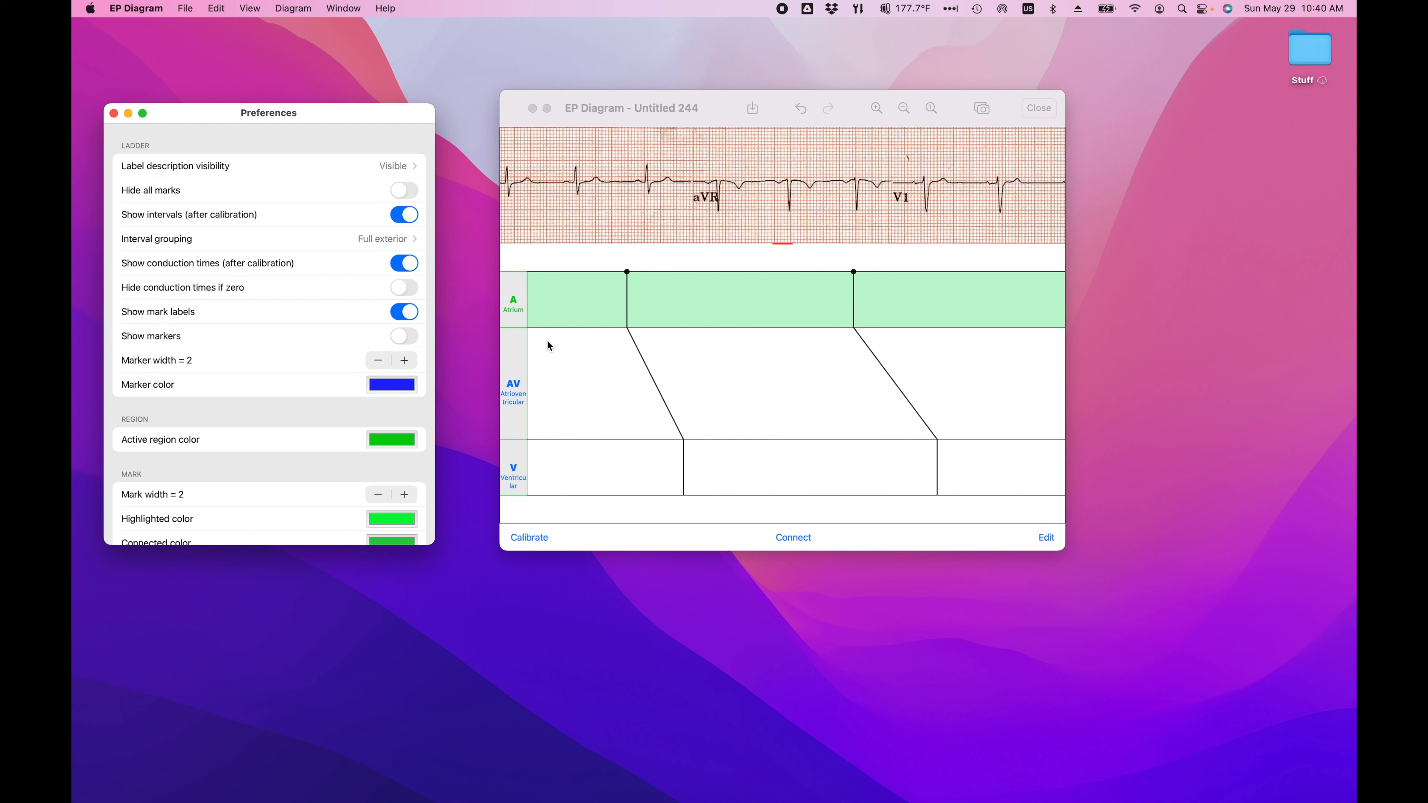
pyautogui.click(399, 166)
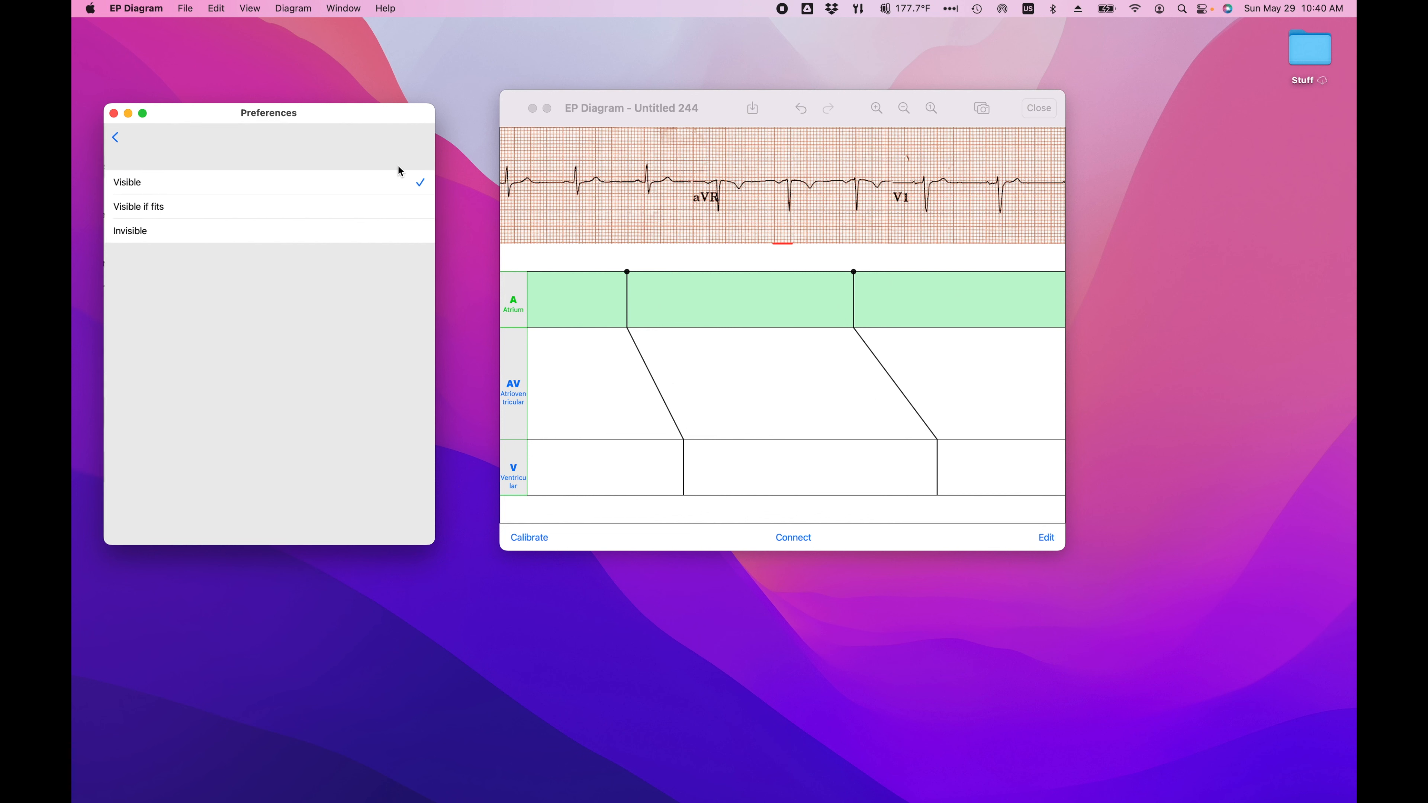
pyautogui.click(419, 206)
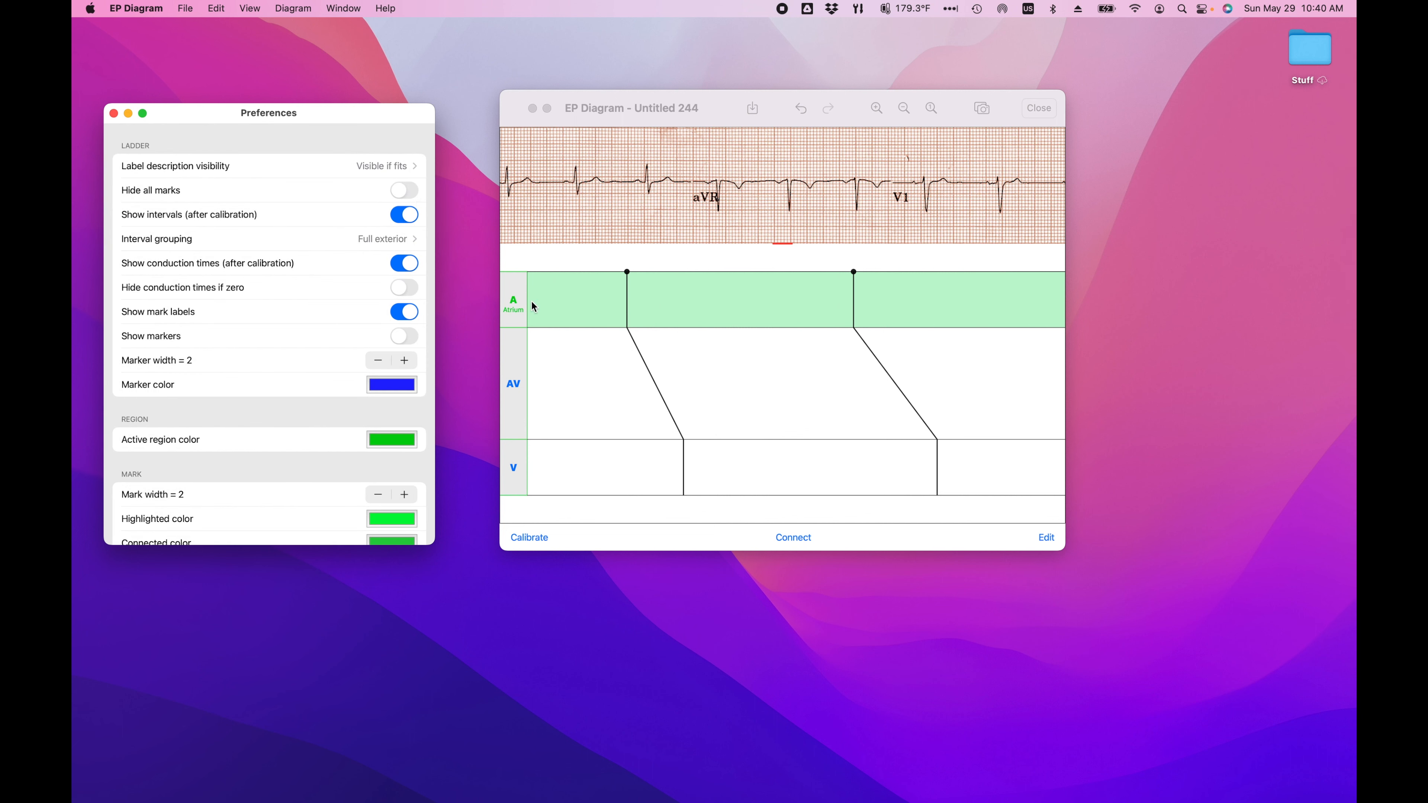
pyautogui.click(396, 166)
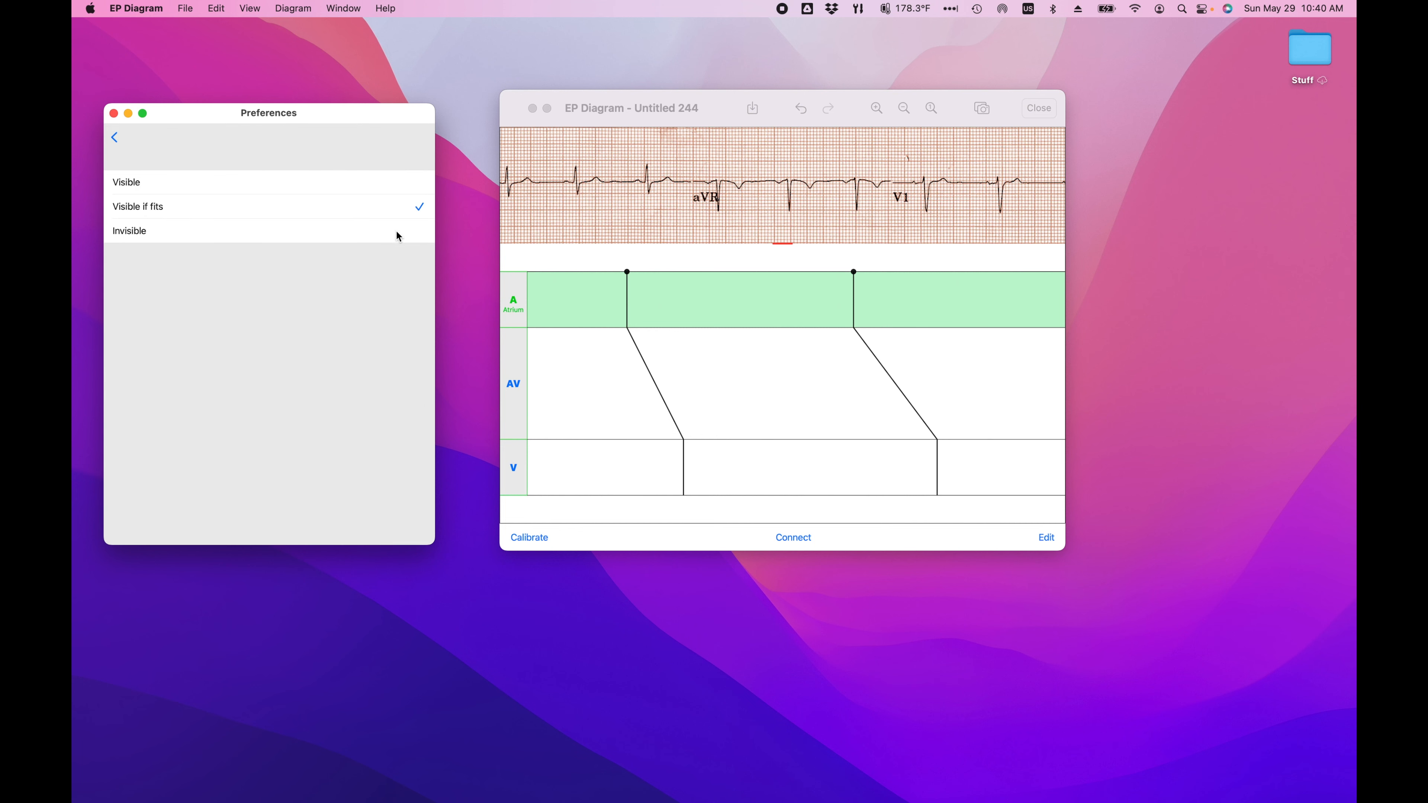
pyautogui.click(413, 240)
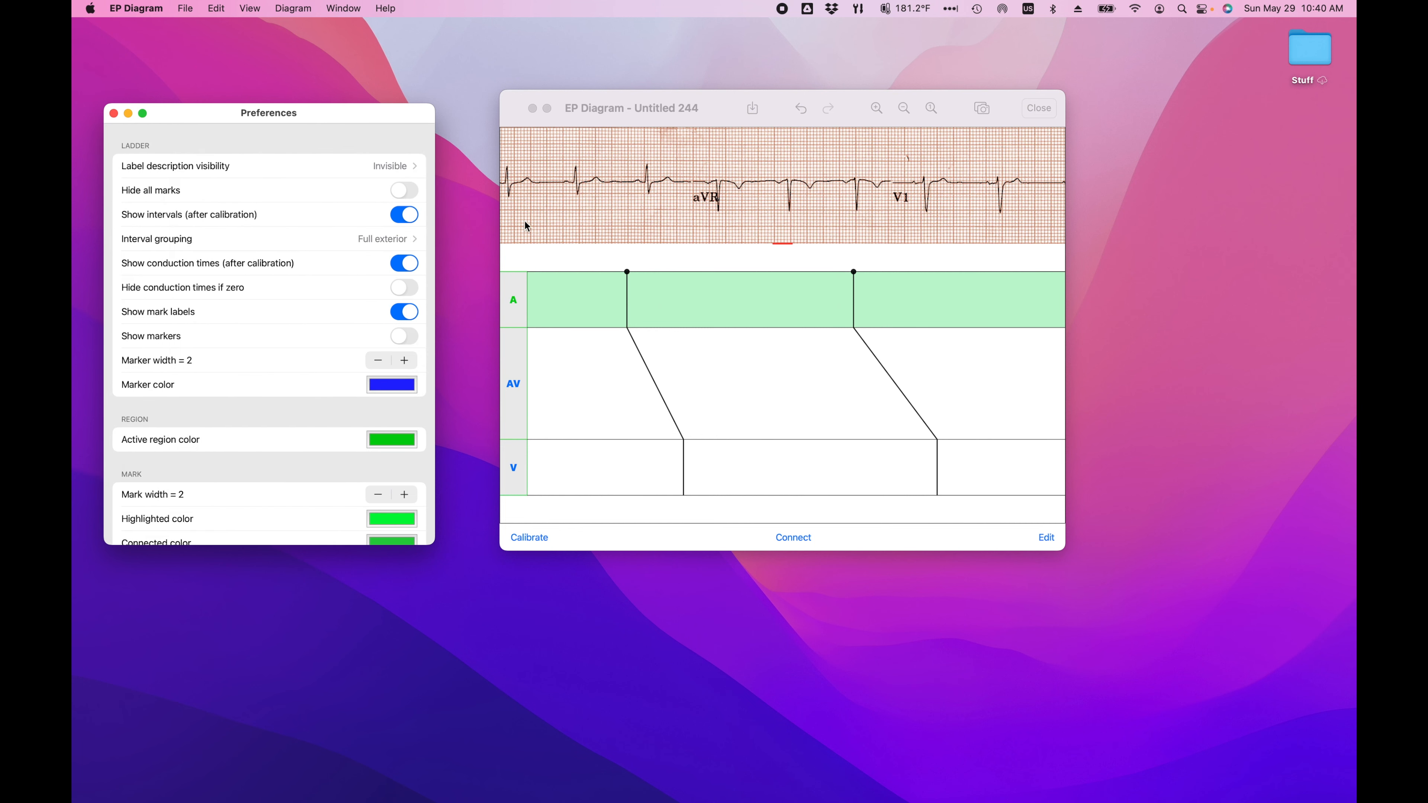
# Step: Hide all marks in the ladder diagram and show them again
pyautogui.click(418, 192)
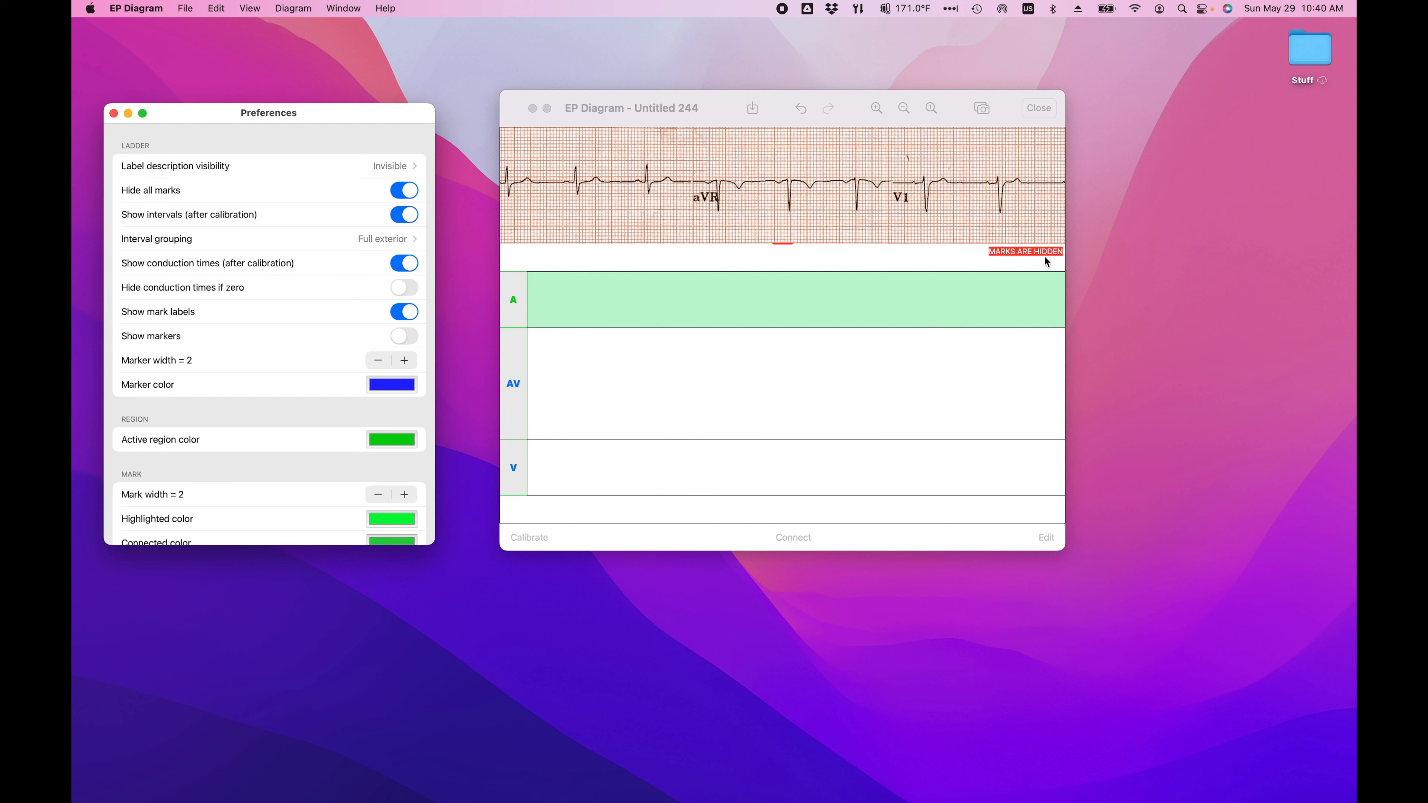
pyautogui.click(401, 193)
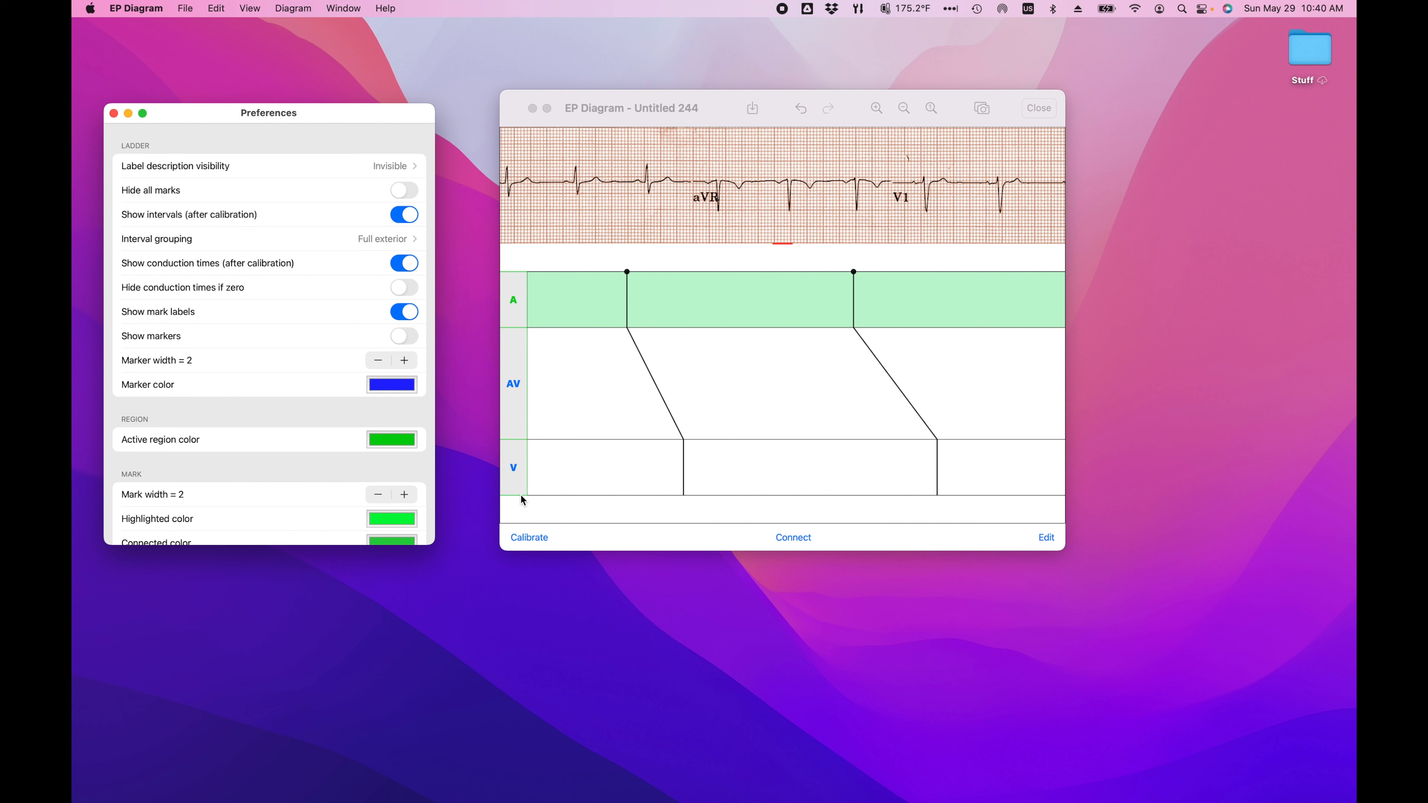
# Step: Calibrate the diagram by positioning the caliper over the ECG and setting it to 1000 ms
pyautogui.click(531, 537)
pyautogui.moveTo(766, 189); pyautogui.dragTo(712, 208)
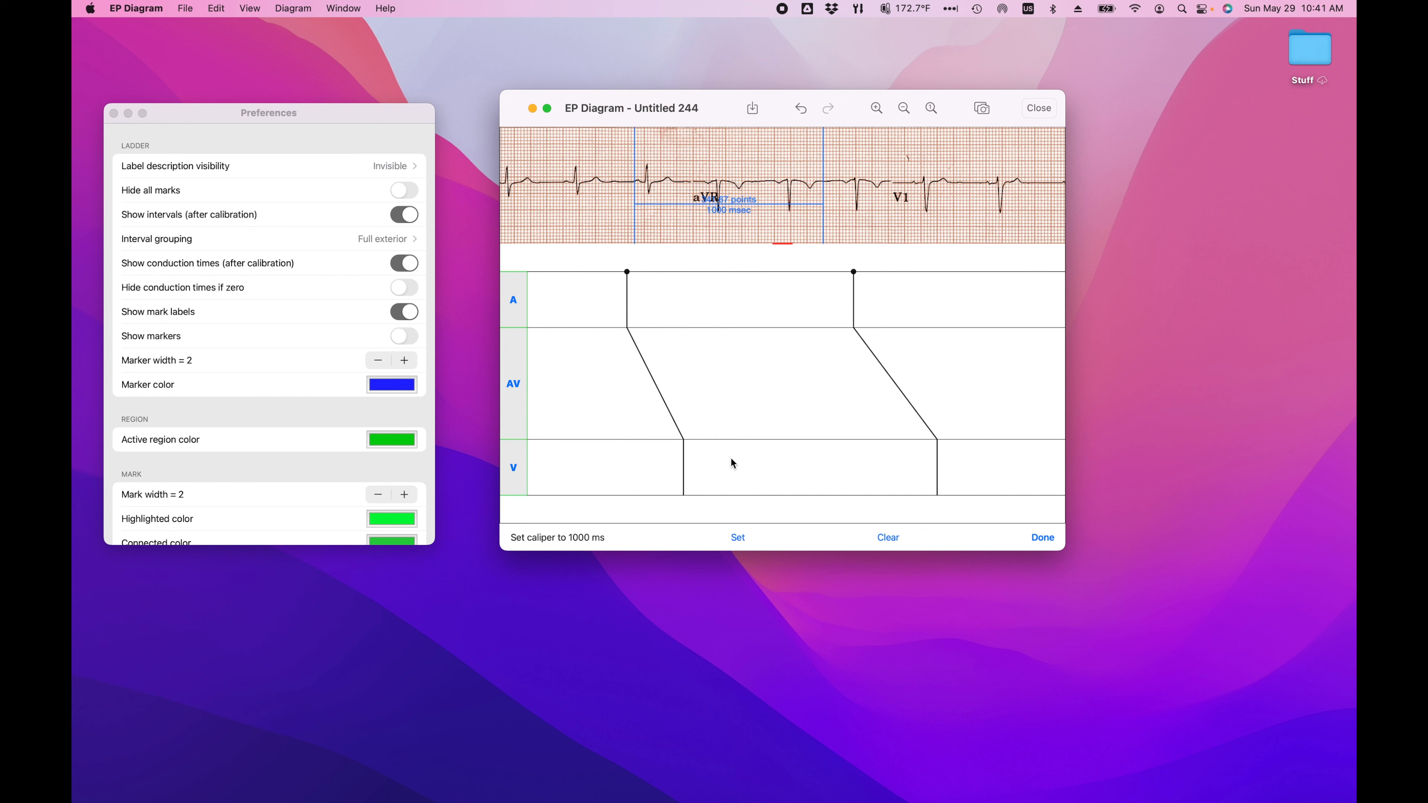
pyautogui.click(733, 538)
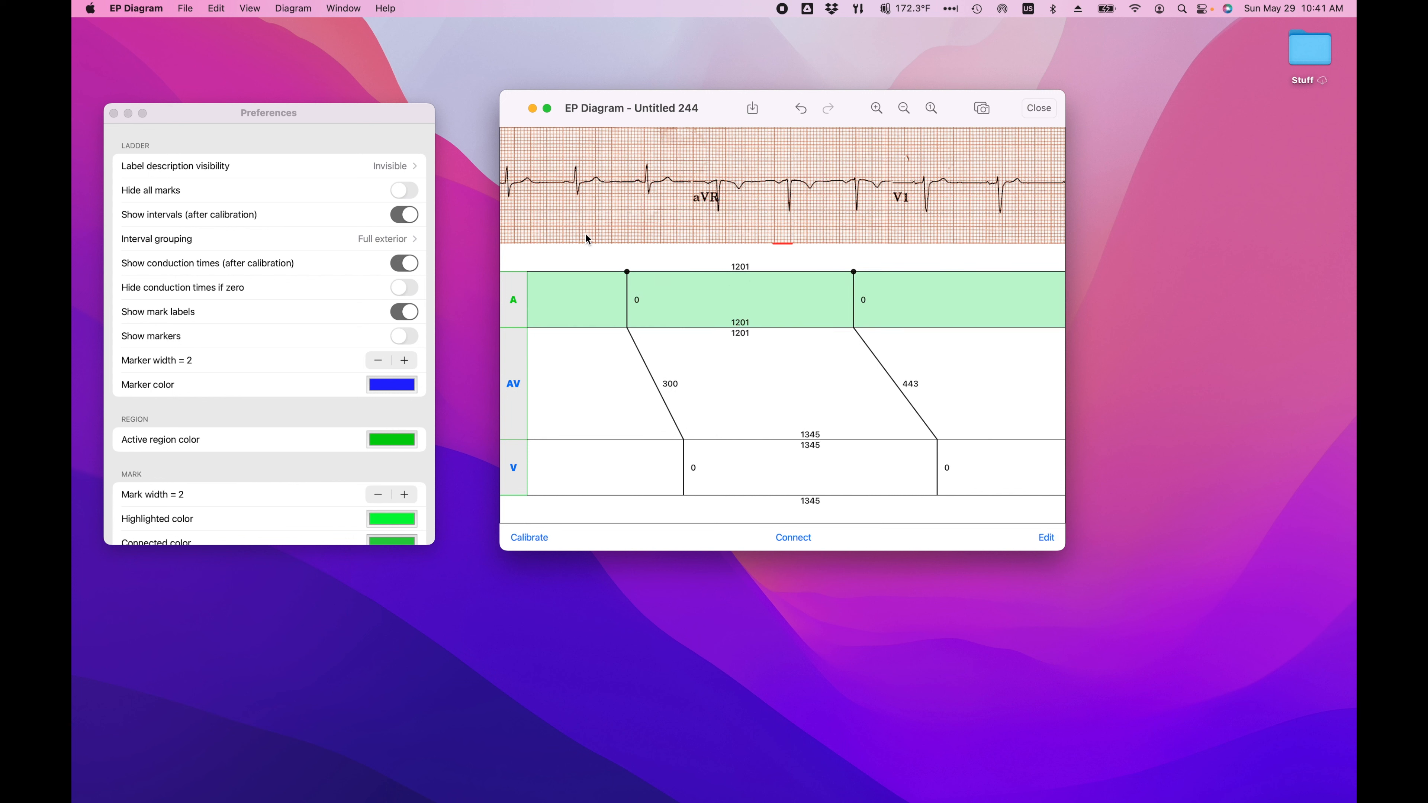
# Step: Turn the display of intervals off and back on
pyautogui.click(398, 216)
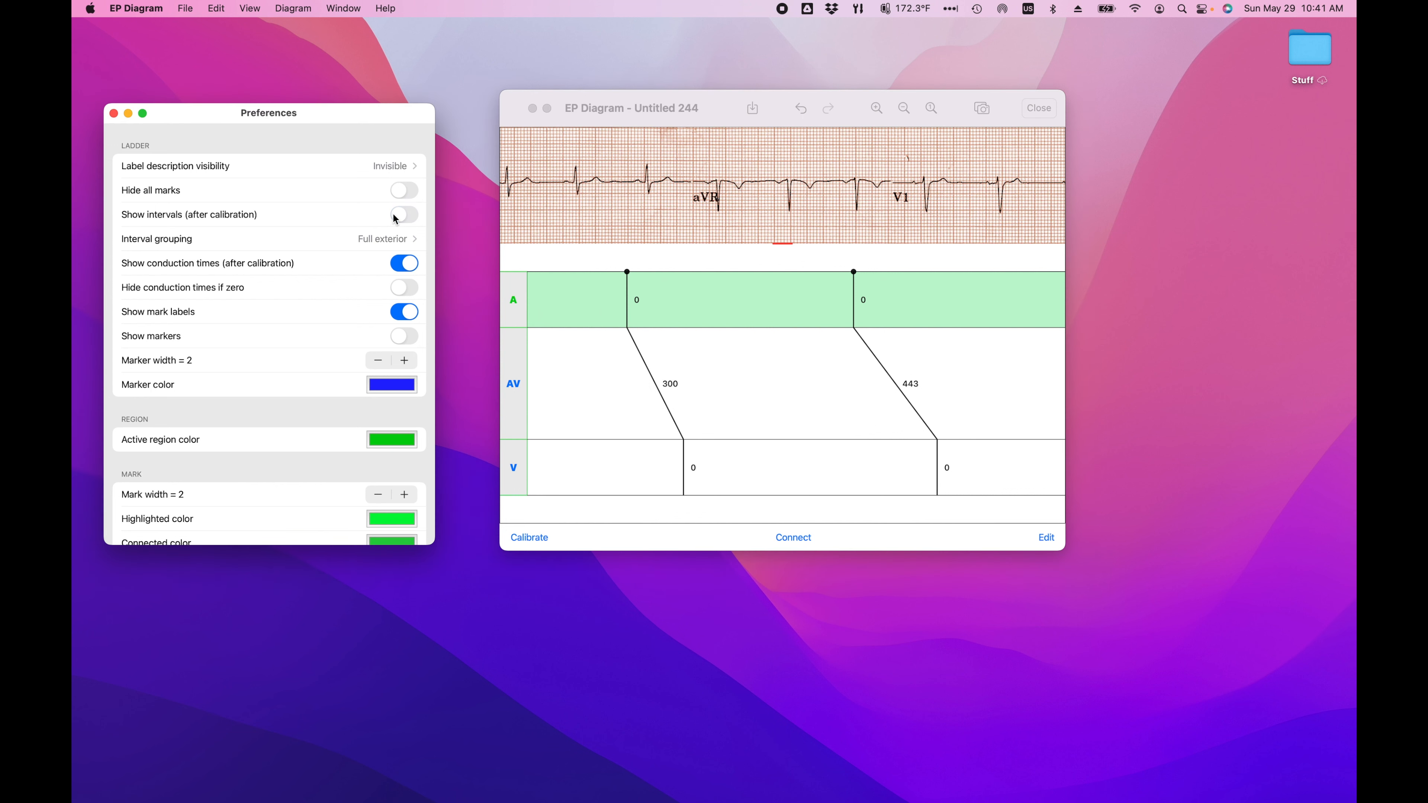
pyautogui.click(412, 220)
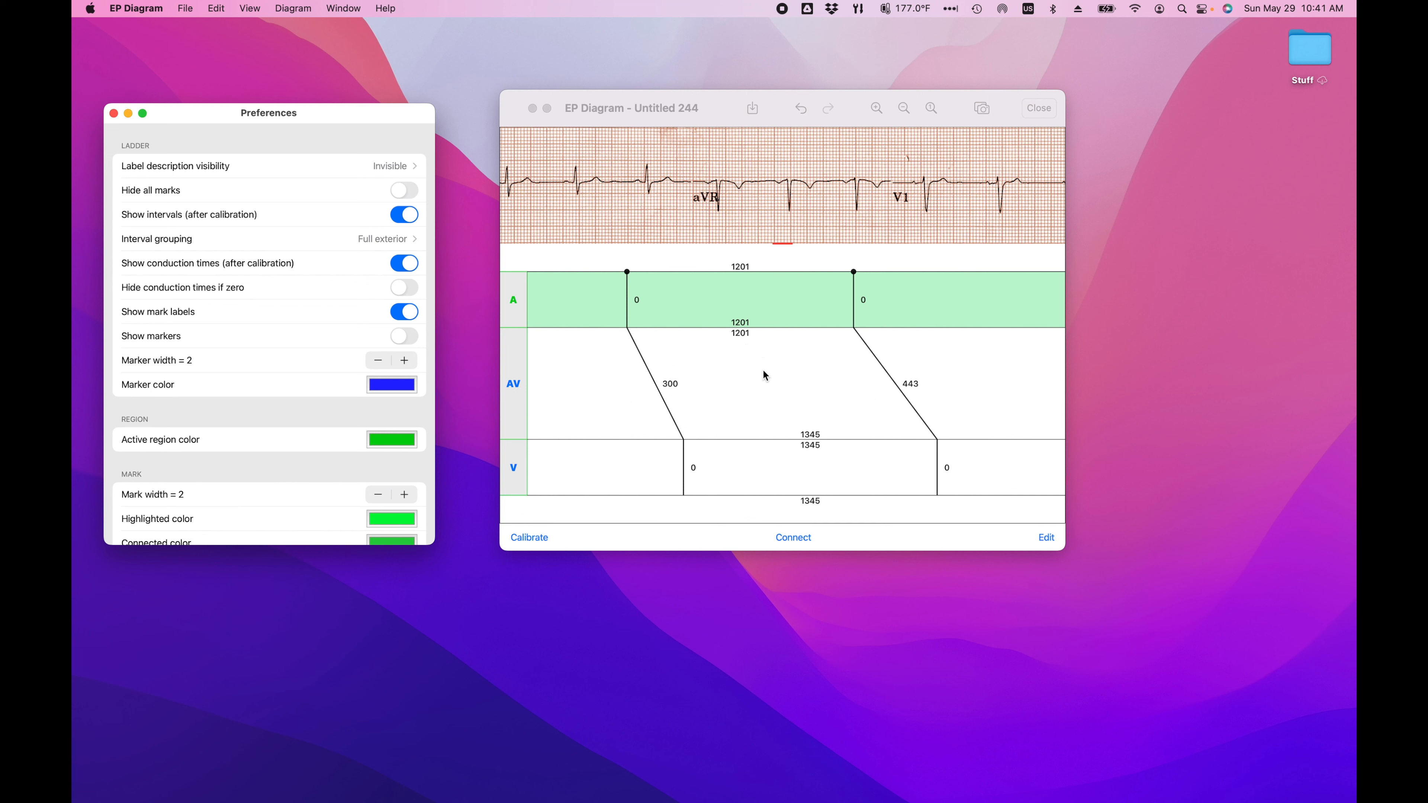
# Step: Try the interval grouping as Full interior, Partial above and Partial below, and return it to Full exterior
pyautogui.click(397, 244)
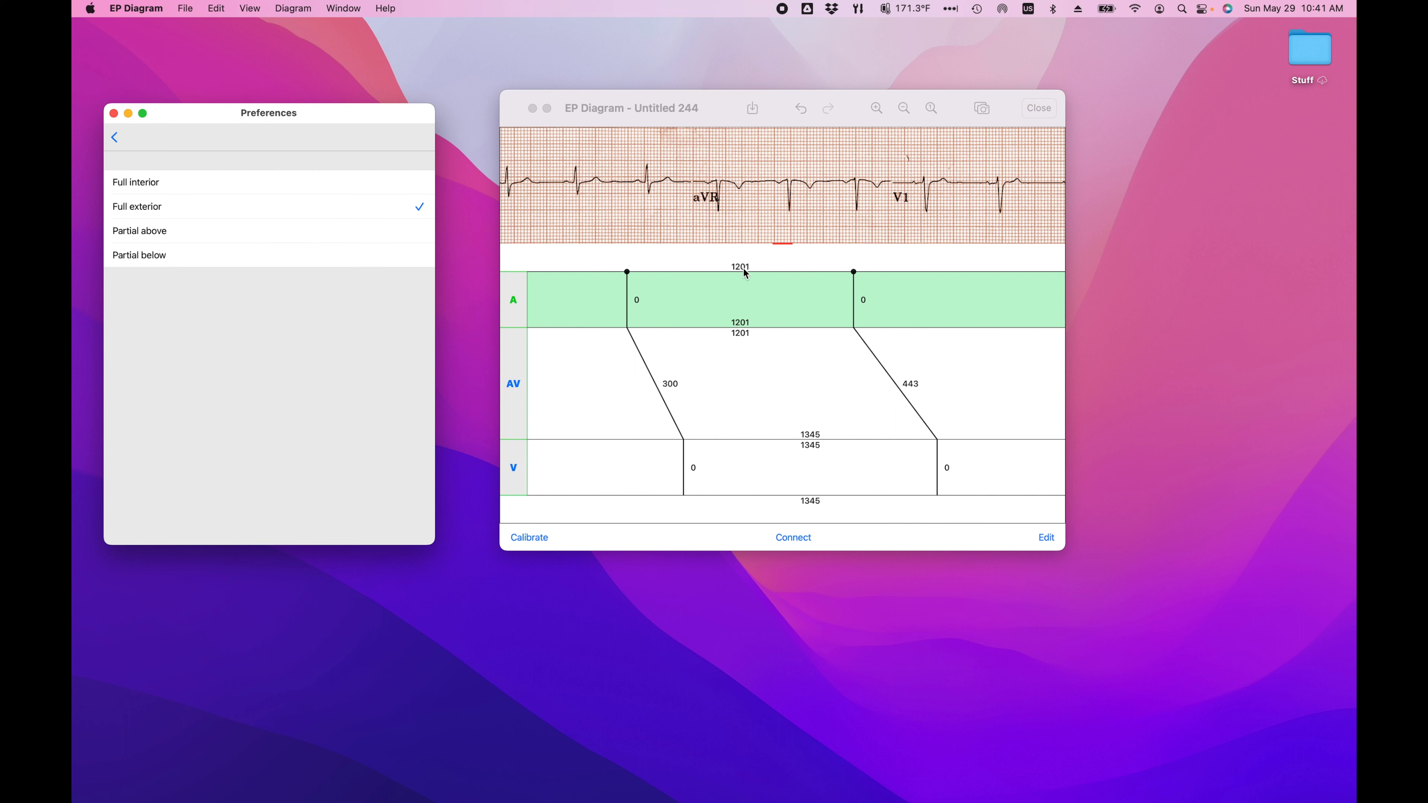
pyautogui.click(419, 183)
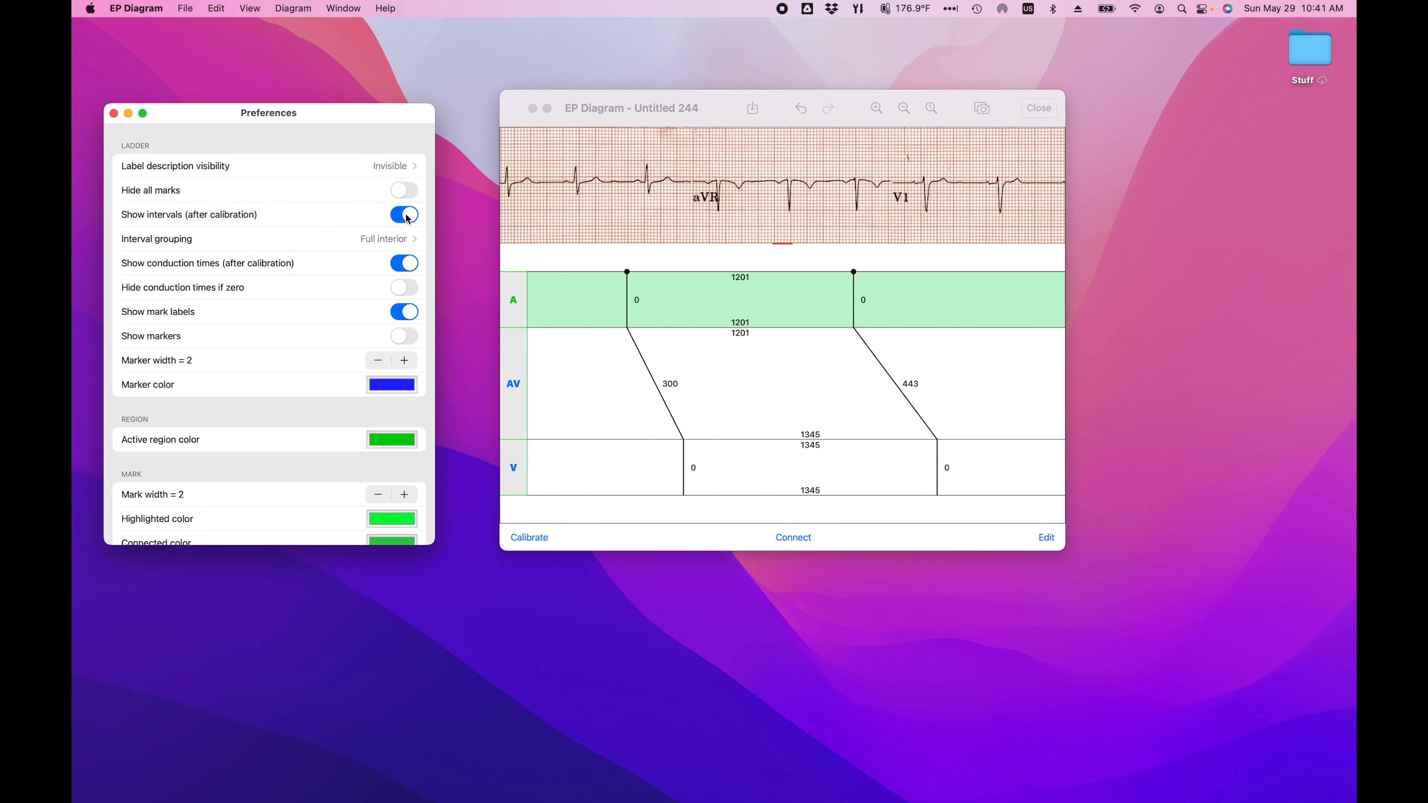
pyautogui.click(402, 240)
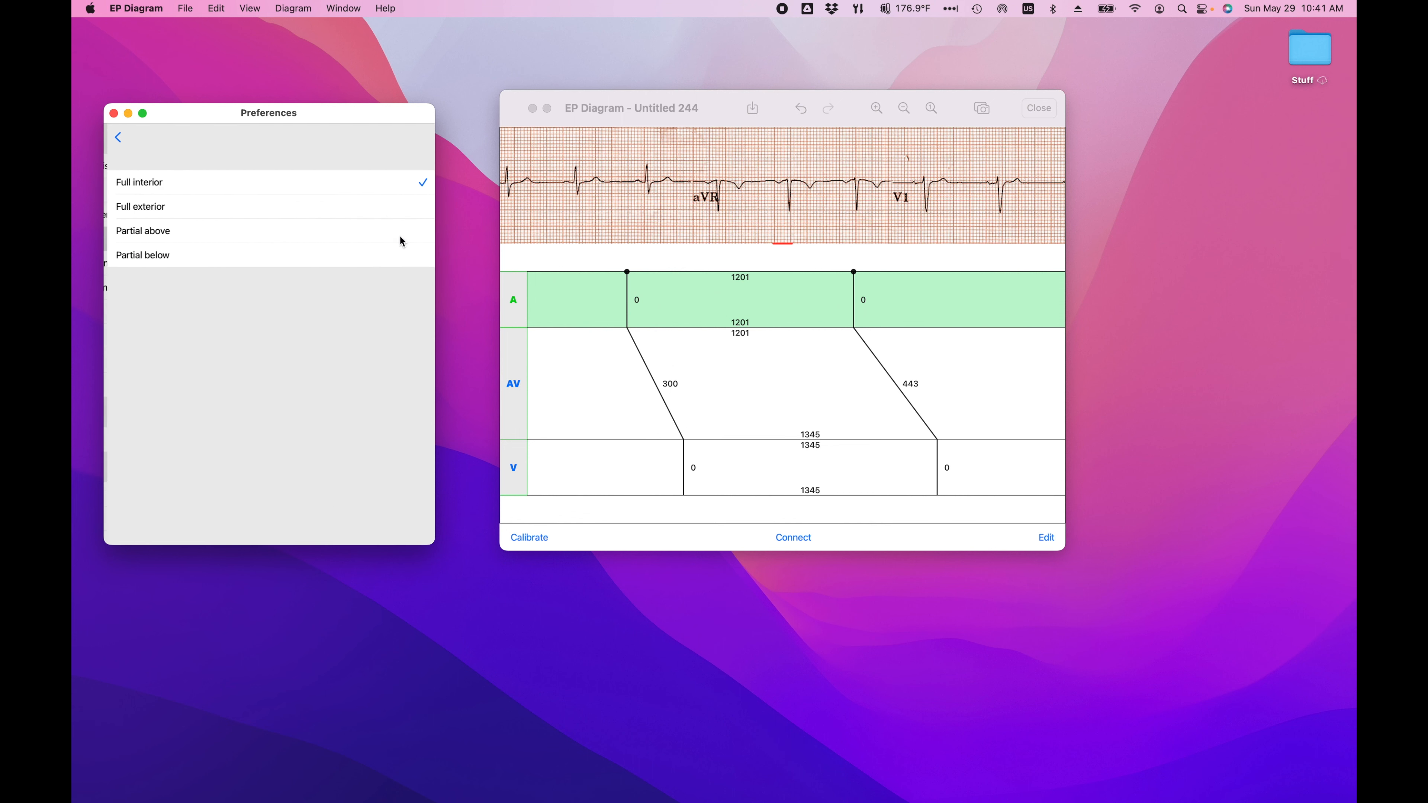
pyautogui.click(424, 232)
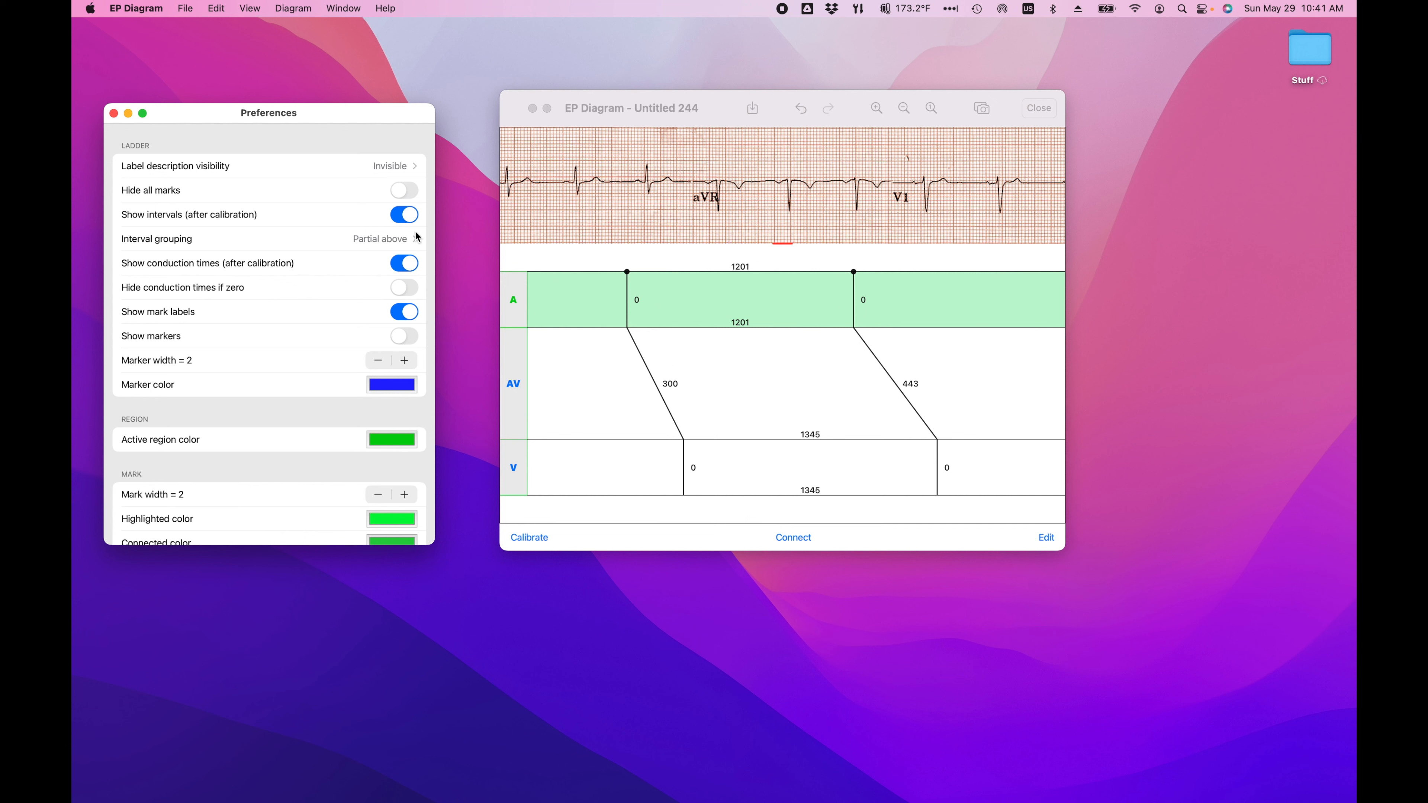
pyautogui.click(417, 242)
pyautogui.click(419, 263)
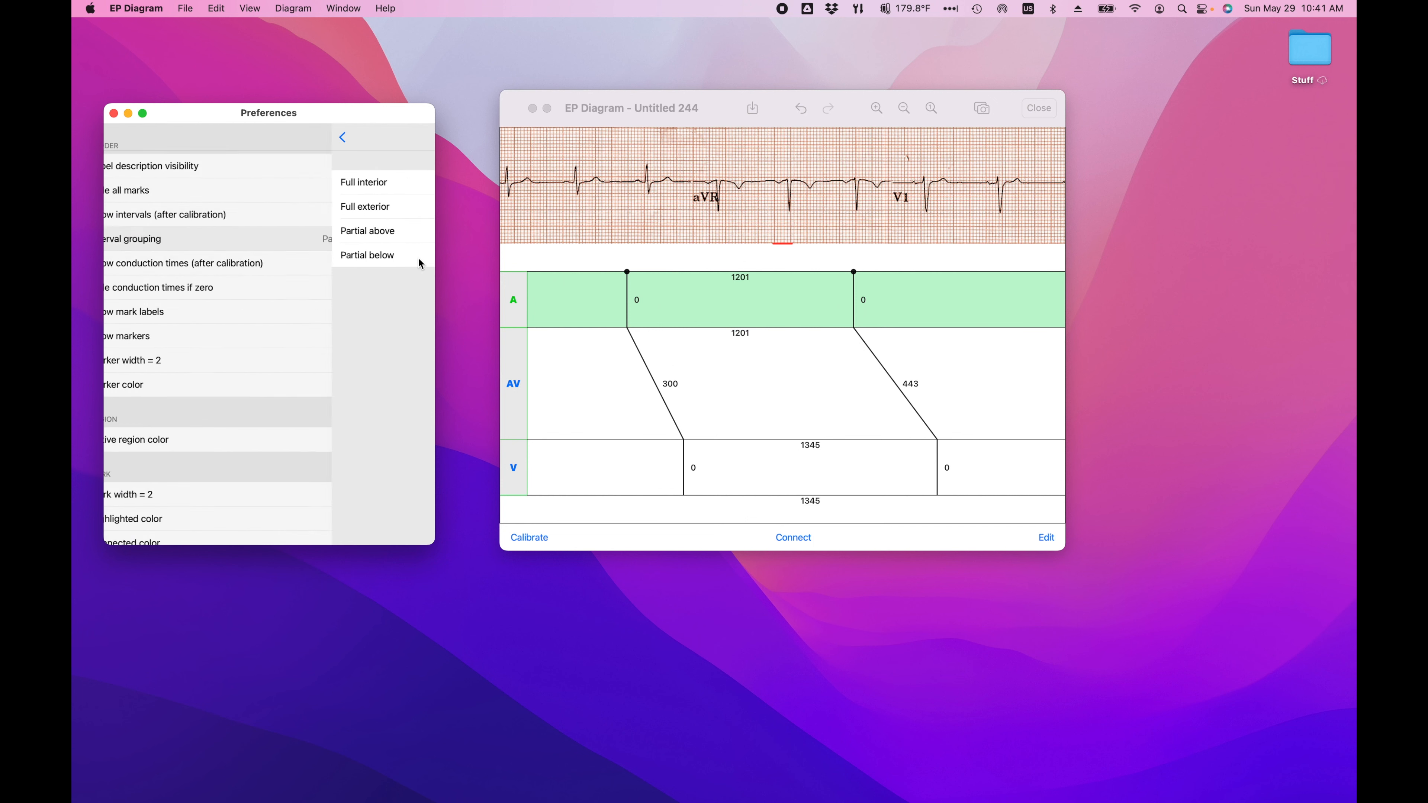
pyautogui.click(419, 238)
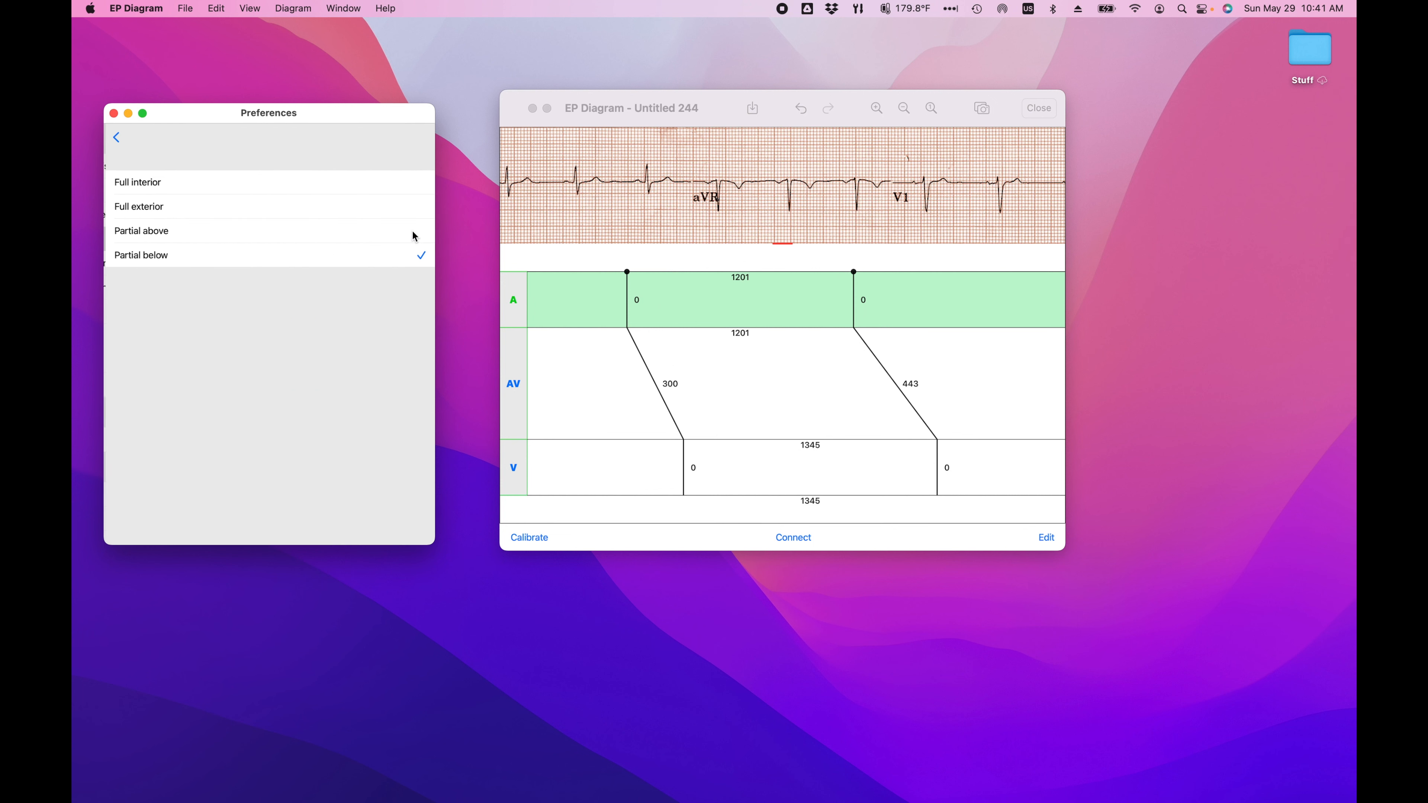
pyautogui.click(414, 209)
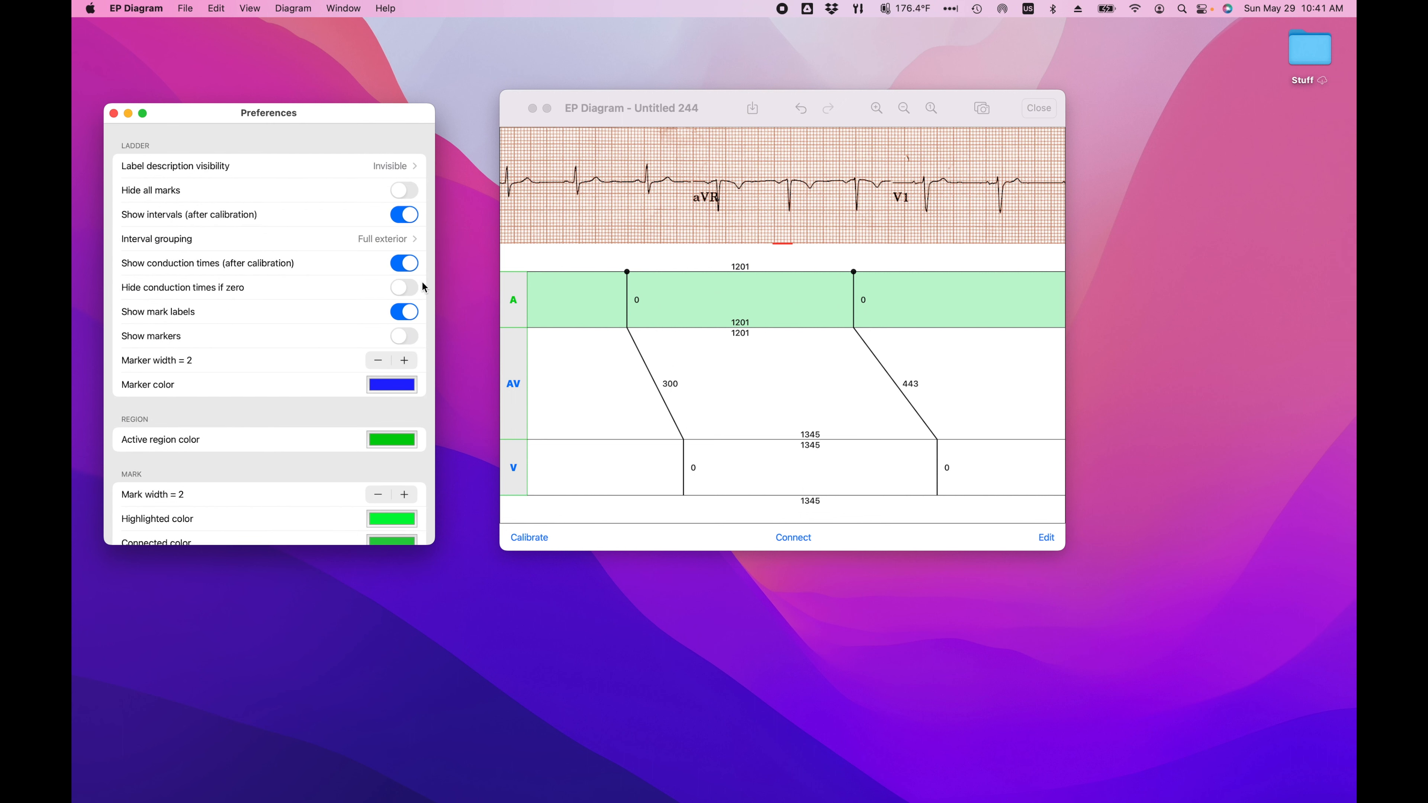
# Step: Toggle the display of conduction times off and on, and the hiding of zero conduction times on and off
pyautogui.click(400, 264)
pyautogui.click(409, 266)
pyautogui.click(413, 291)
pyautogui.click(396, 291)
# Step: Give the first atrial mark the proximal label "As" in edit mode
pyautogui.click(1050, 539)
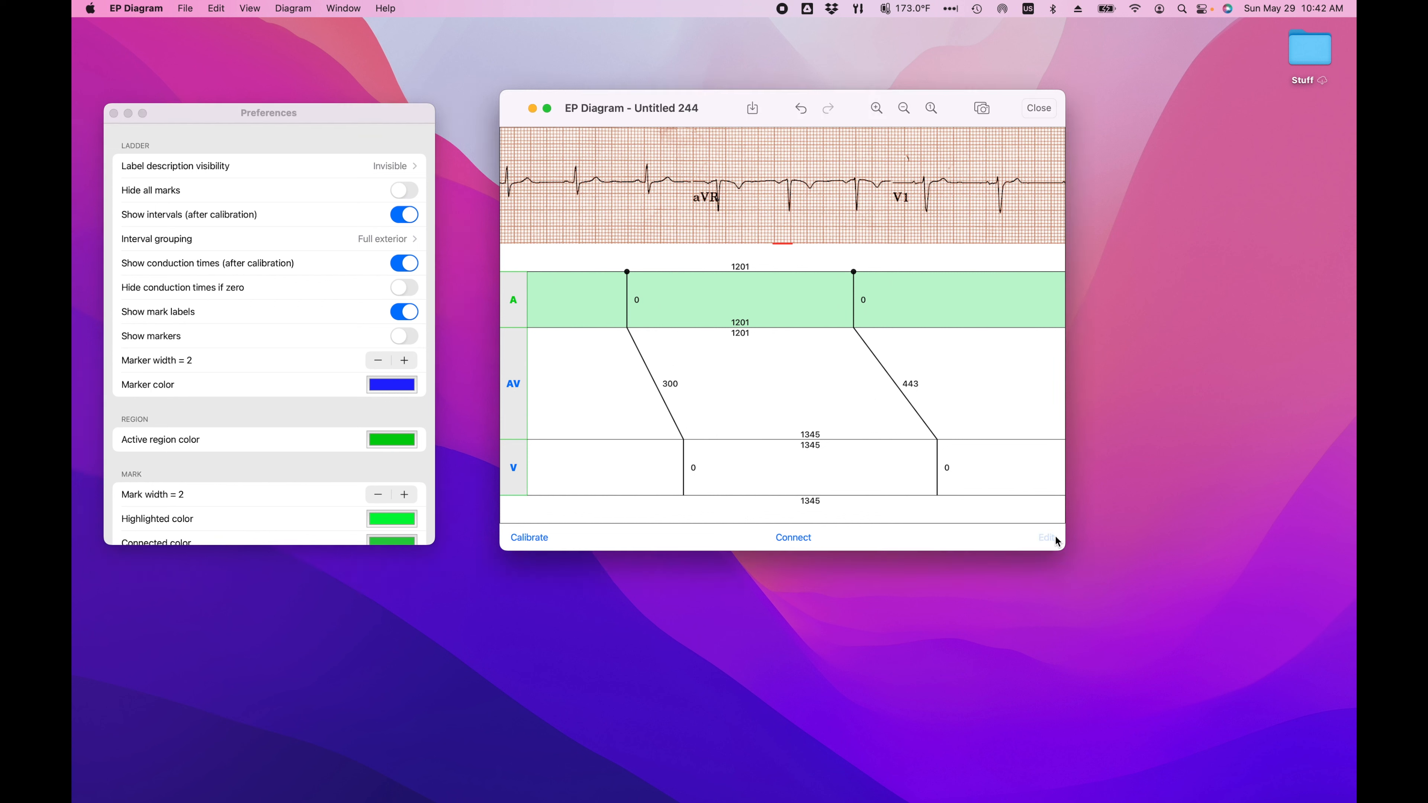
pyautogui.rightClick(630, 308)
pyautogui.moveTo(654, 378)
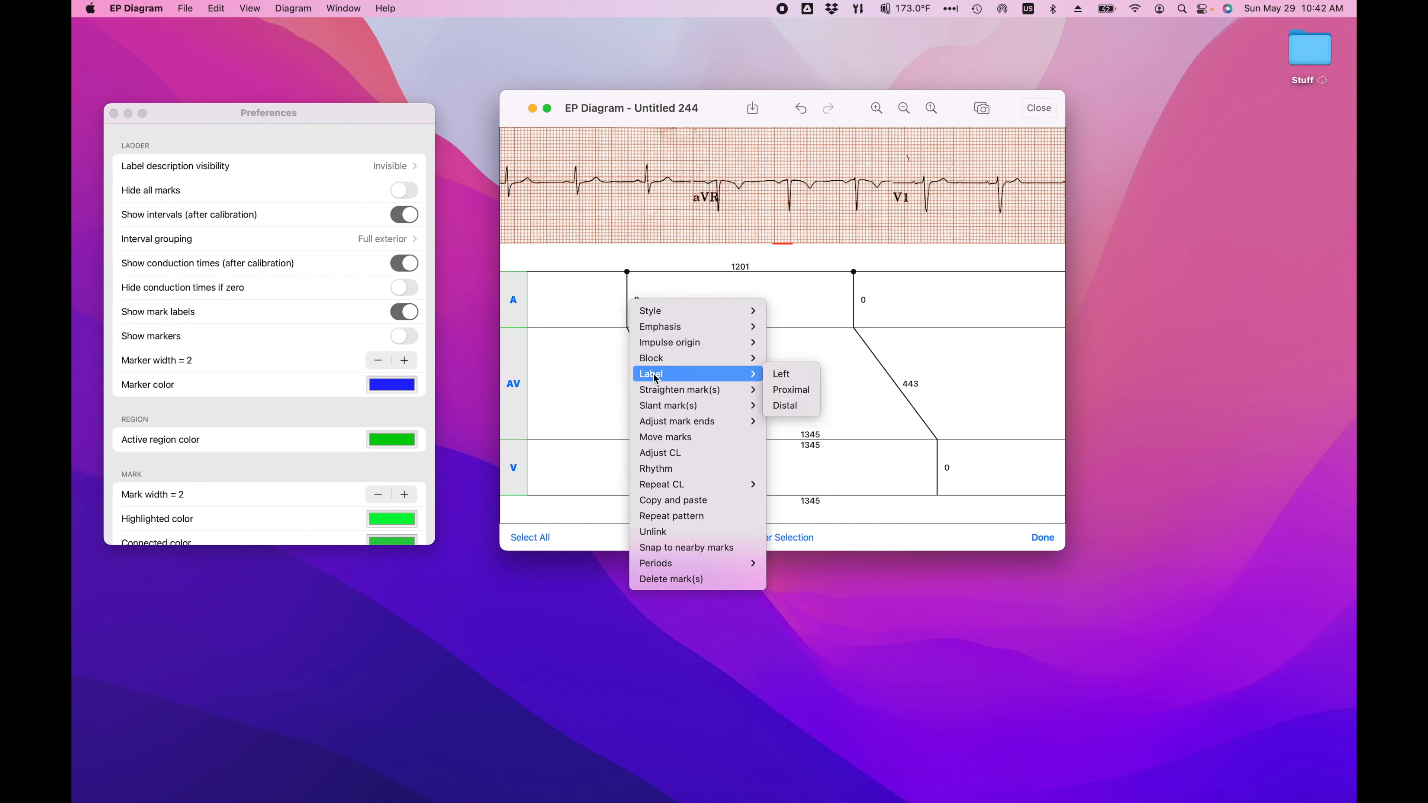
pyautogui.click(790, 389)
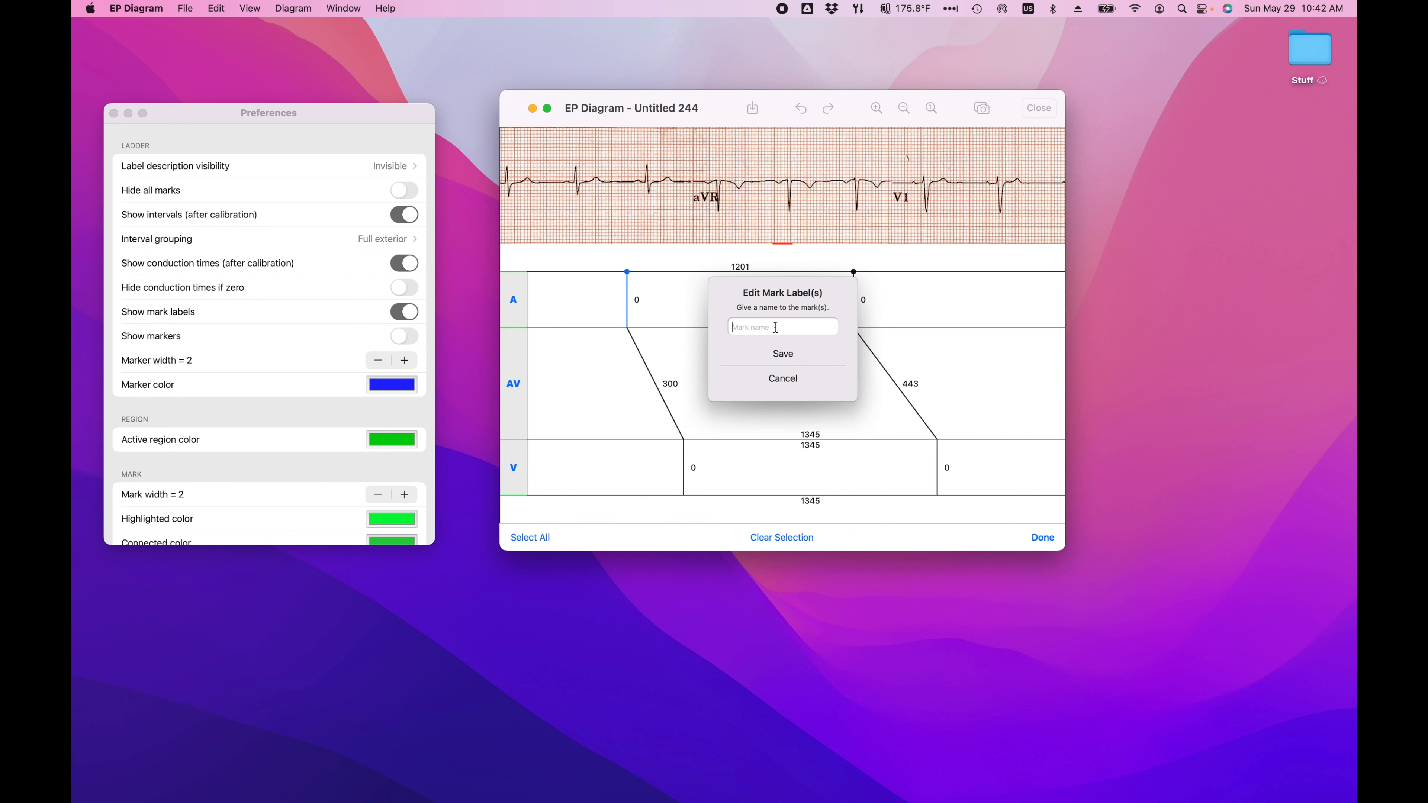
pyautogui.write('As')
pyautogui.click(782, 364)
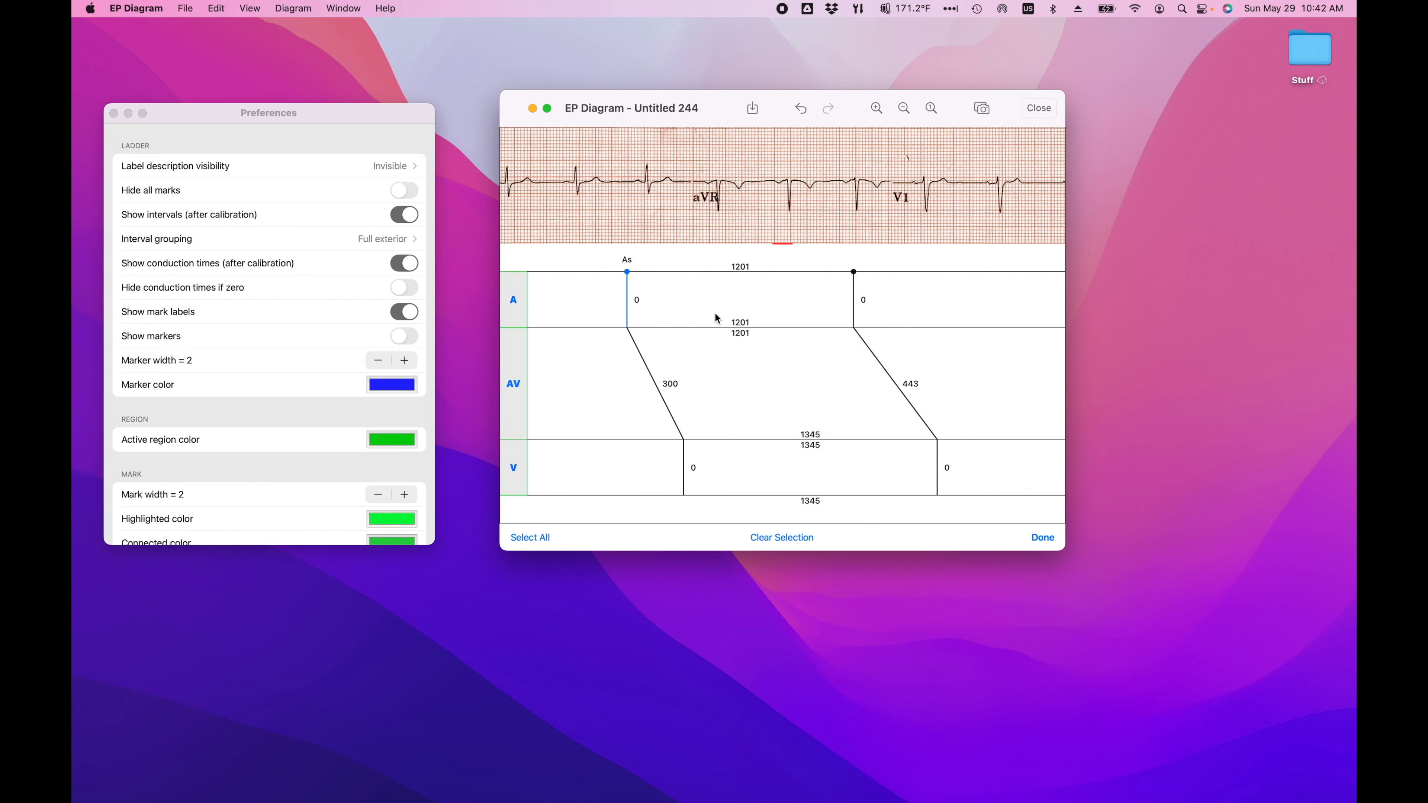
# Step: Leave edit mode, turn off the display of mark labels and turn on the display of markers
pyautogui.click(1043, 537)
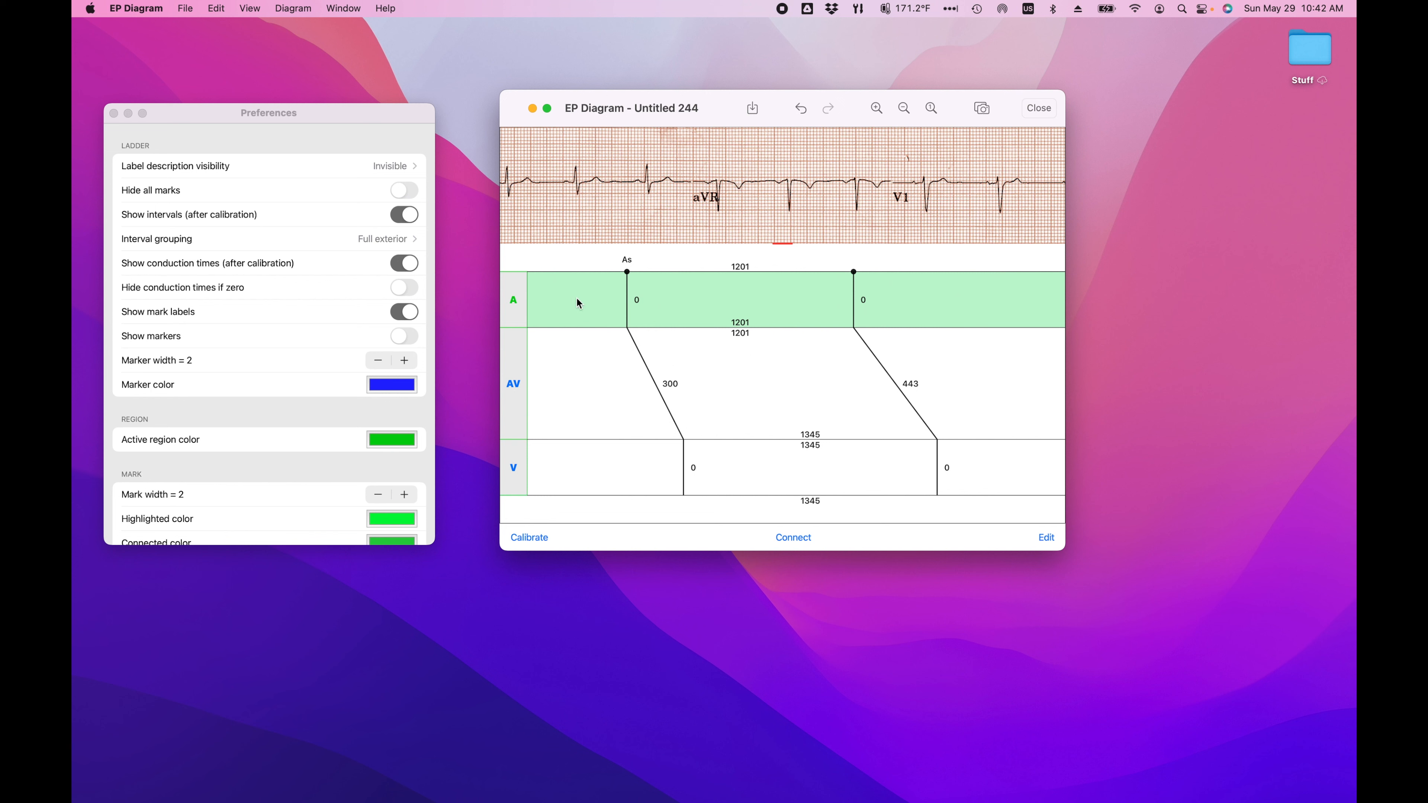
pyautogui.click(399, 311)
pyautogui.click(412, 318)
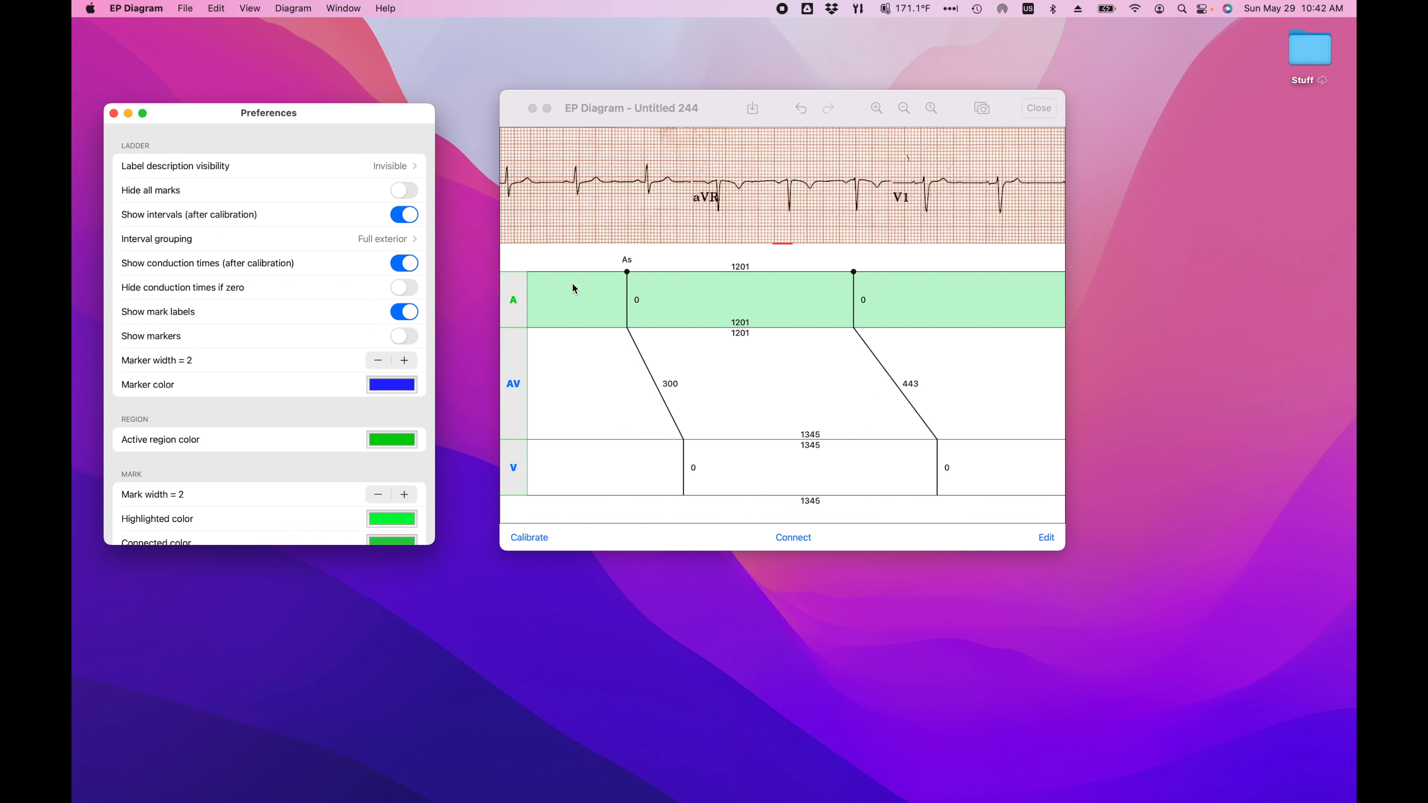
pyautogui.click(396, 318)
pyautogui.click(414, 337)
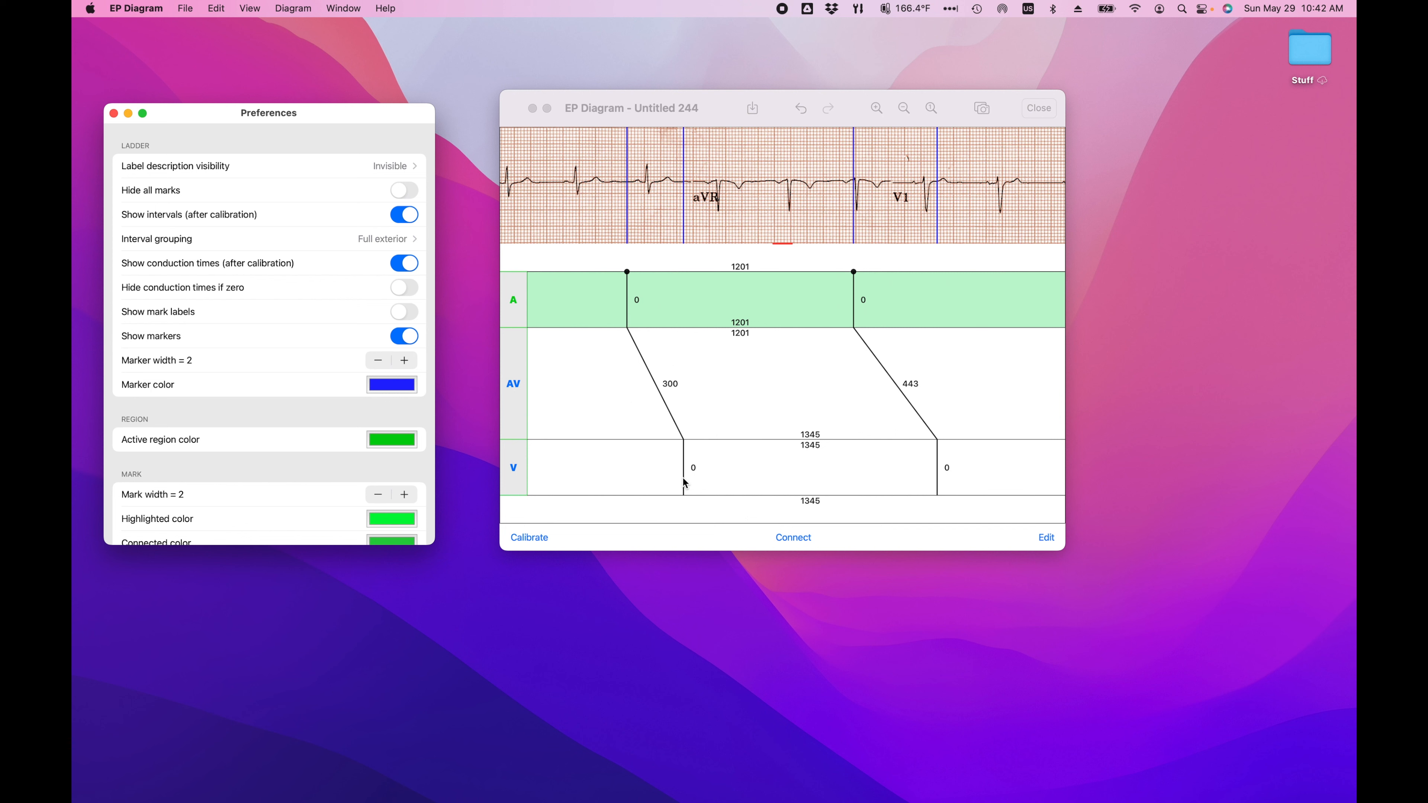
# Step: Draw a free diagonal mark of about 408 ms in the middle of the AV region and shift it slightly earlier
pyautogui.moveTo(728, 354); pyautogui.dragTo(816, 395)
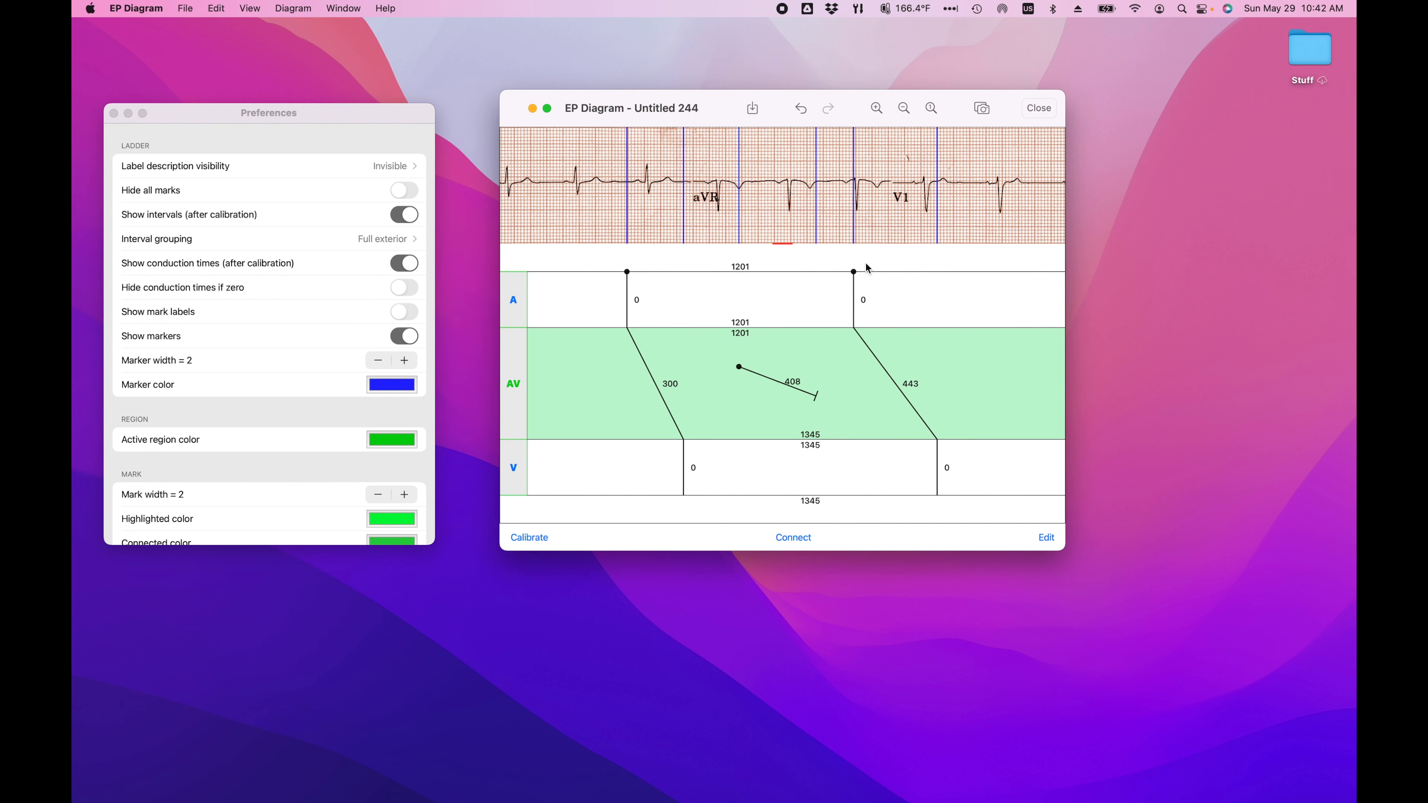
pyautogui.click(776, 382)
pyautogui.moveTo(778, 151); pyautogui.dragTo(749, 158)
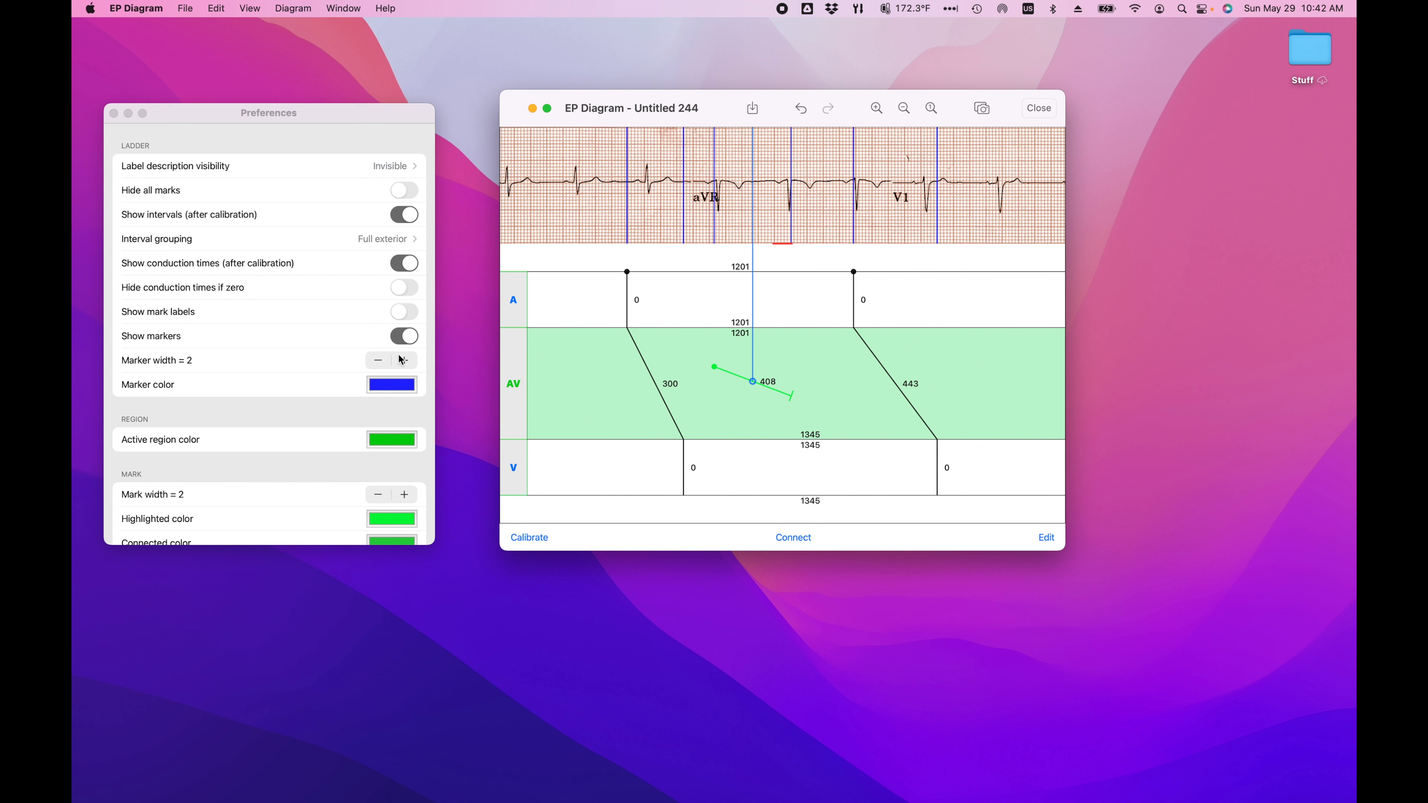
# Step: Try a marker width of 4, reduce it to 1, and turn off the display of markers
pyautogui.click(405, 361)
pyautogui.click(404, 361)
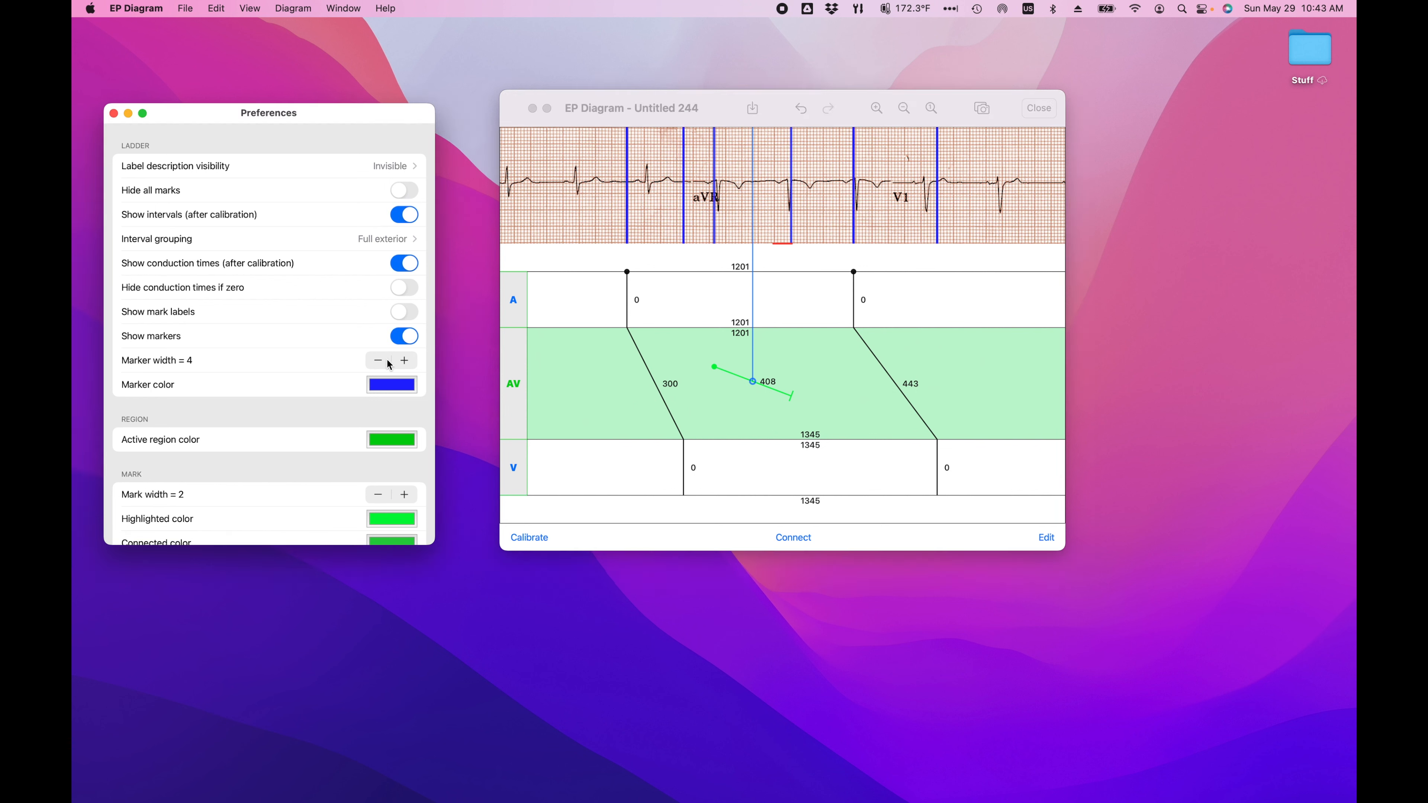
pyautogui.click(378, 361)
pyautogui.click(378, 361)
pyautogui.click(378, 361)
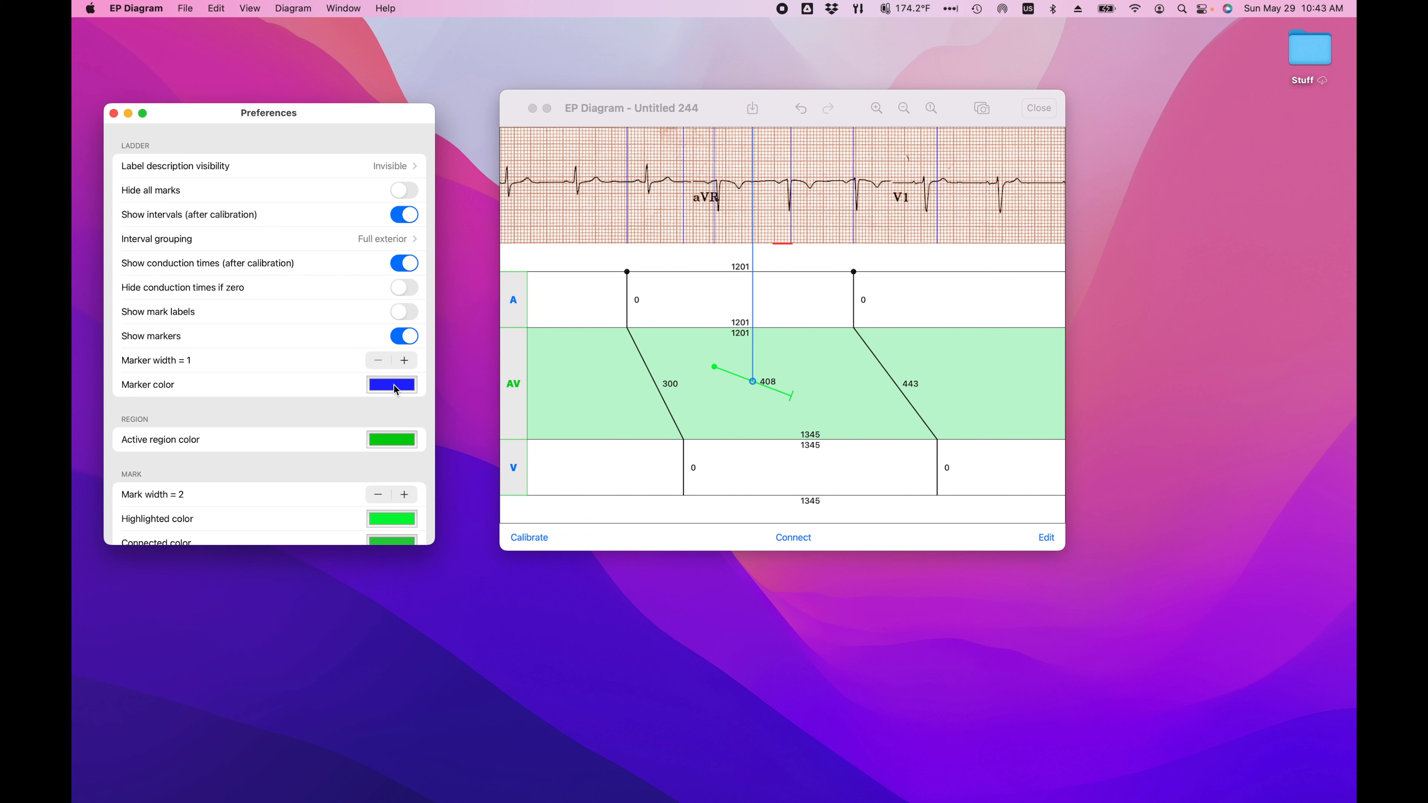
pyautogui.click(401, 337)
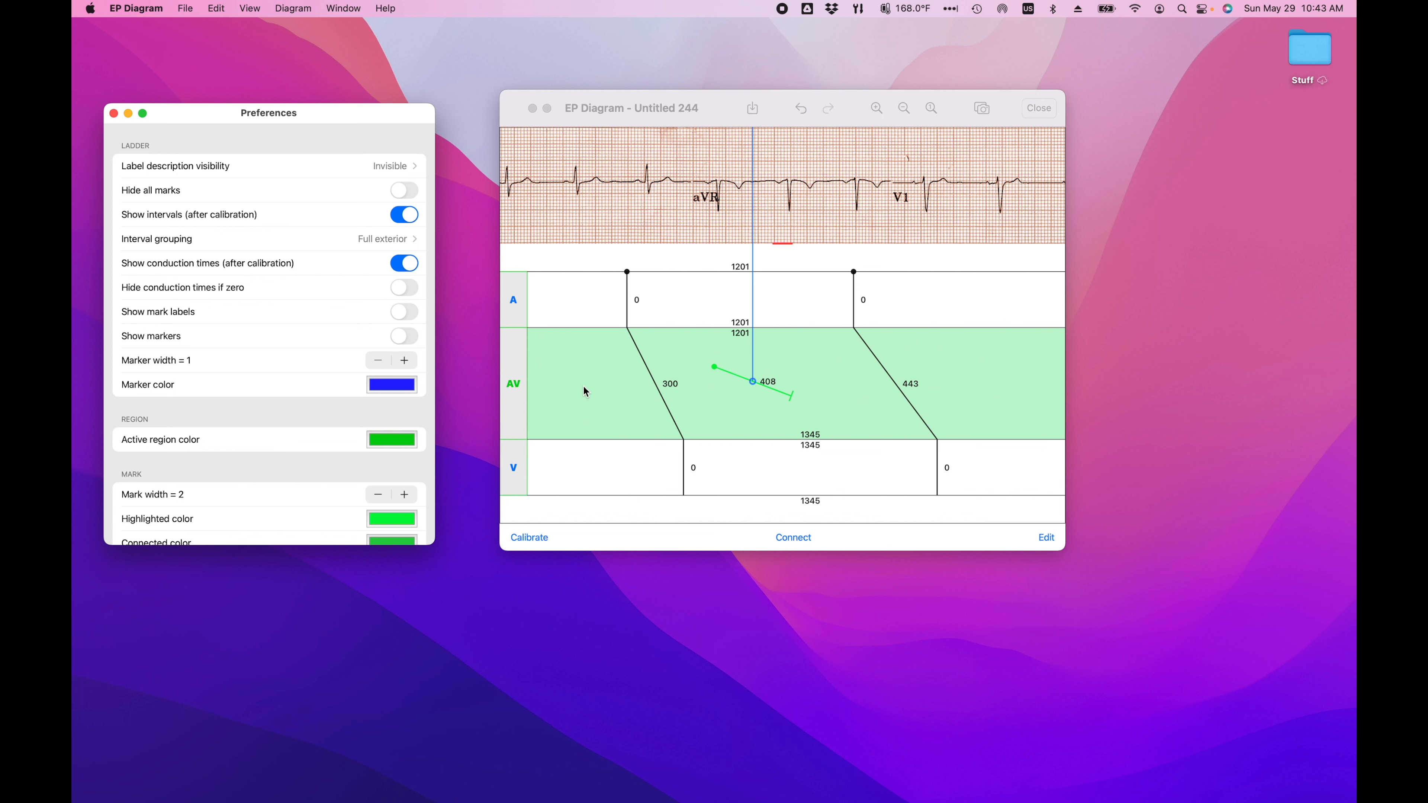
# Step: Deactivate the AV region, add a vertical mark before the first atrial mark in the A region and delete it
pyautogui.click(515, 388)
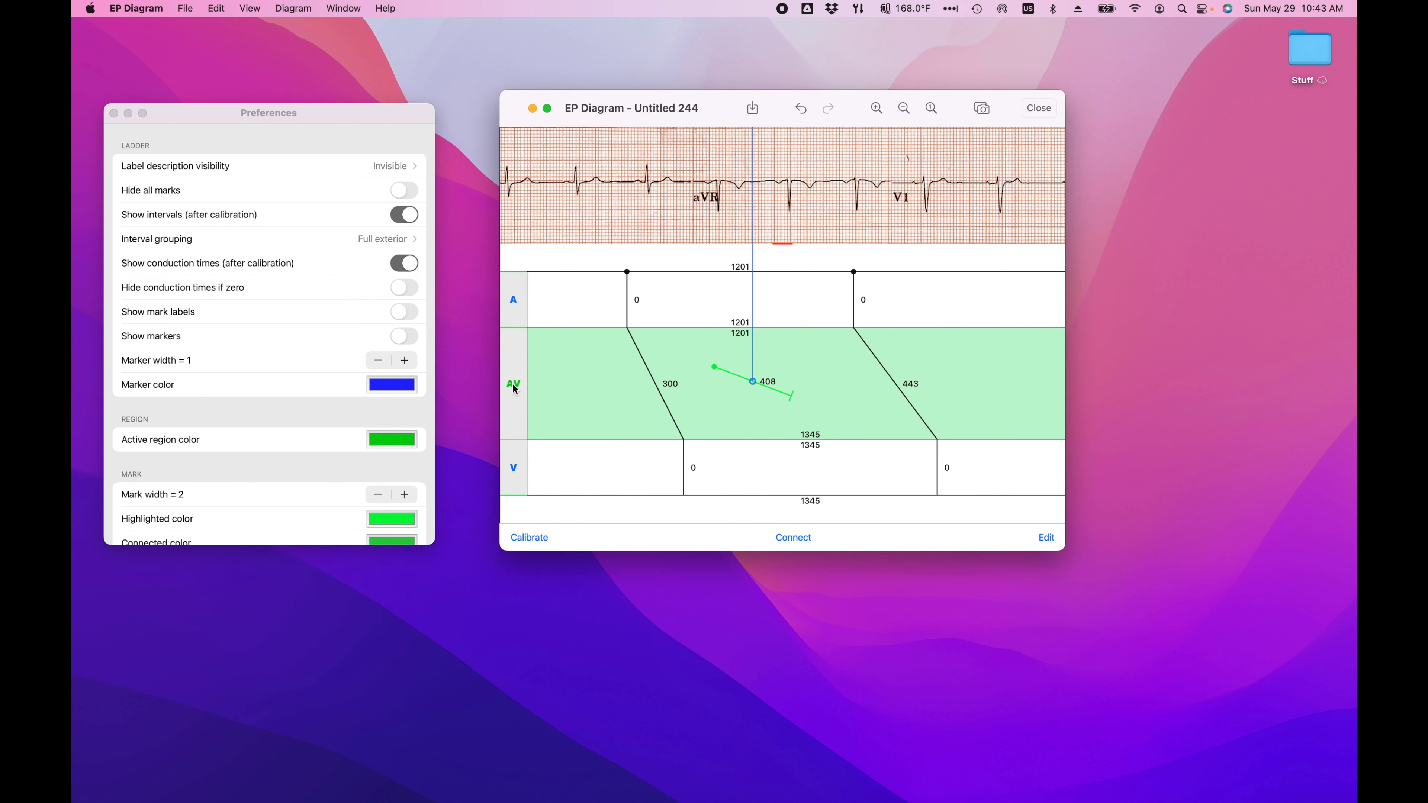
pyautogui.click(515, 388)
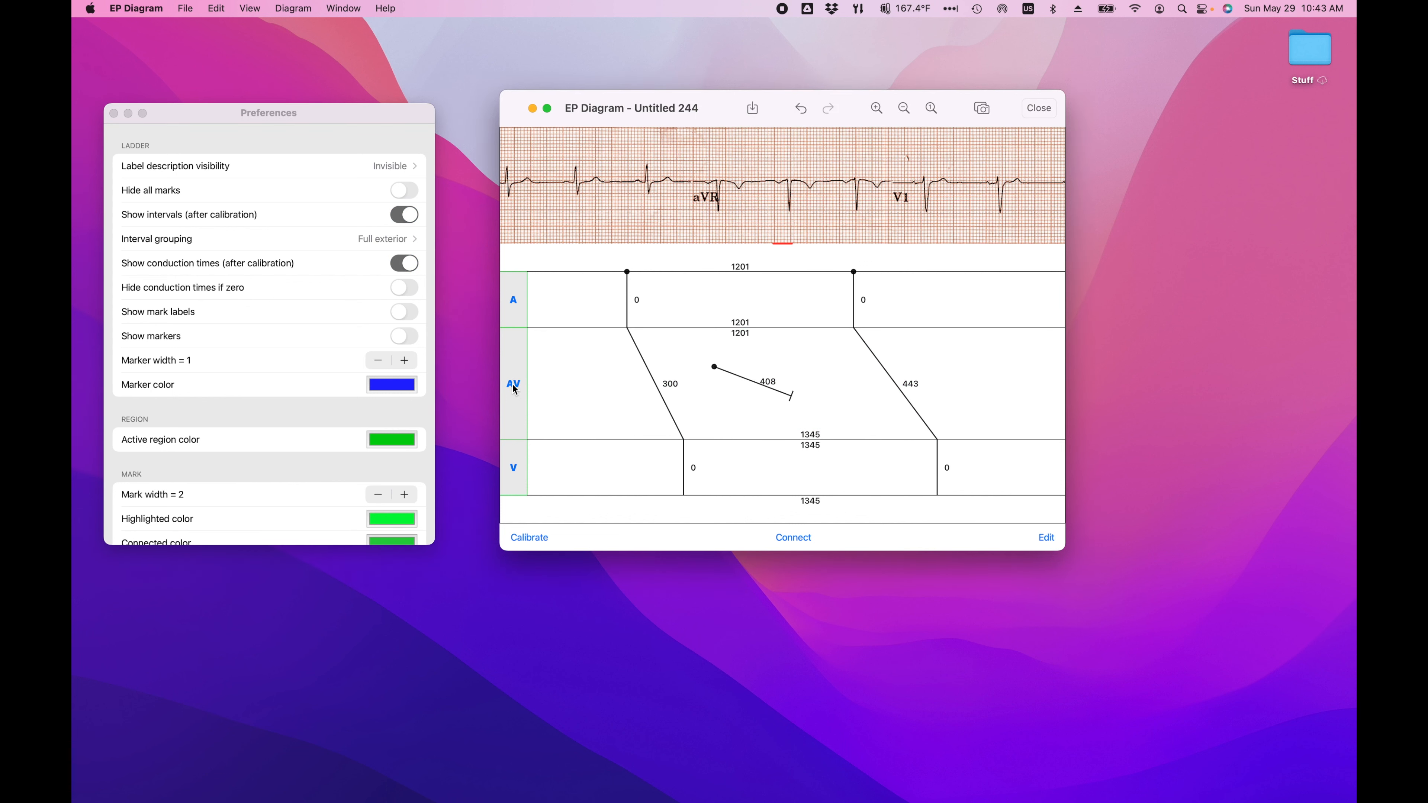
pyautogui.click(584, 300)
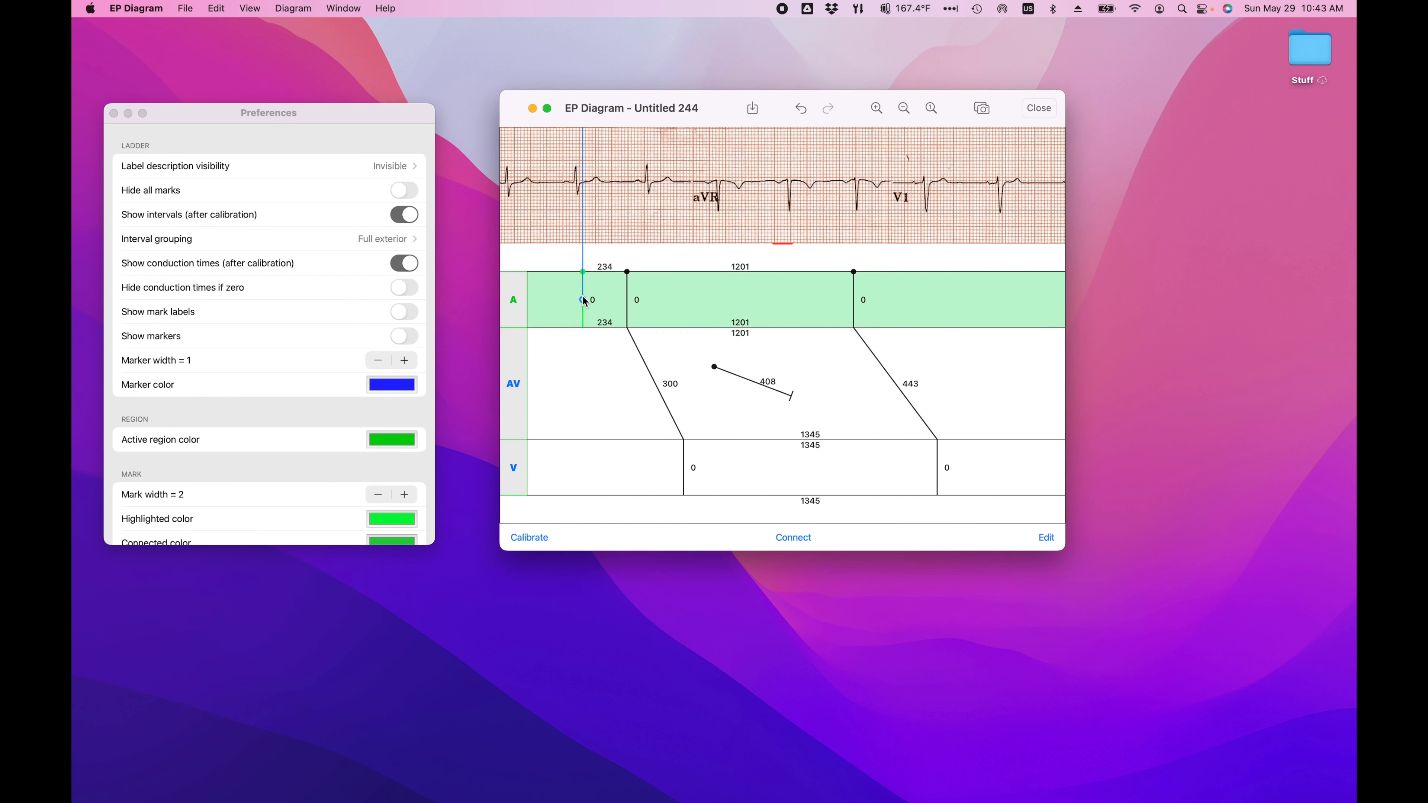
pyautogui.doubleClick(583, 300)
# Step: Activate the A region, add a mark from the ECG just before the second QRS complex and delete it from there
pyautogui.click(513, 467)
pyautogui.click(515, 299)
pyautogui.click(569, 184)
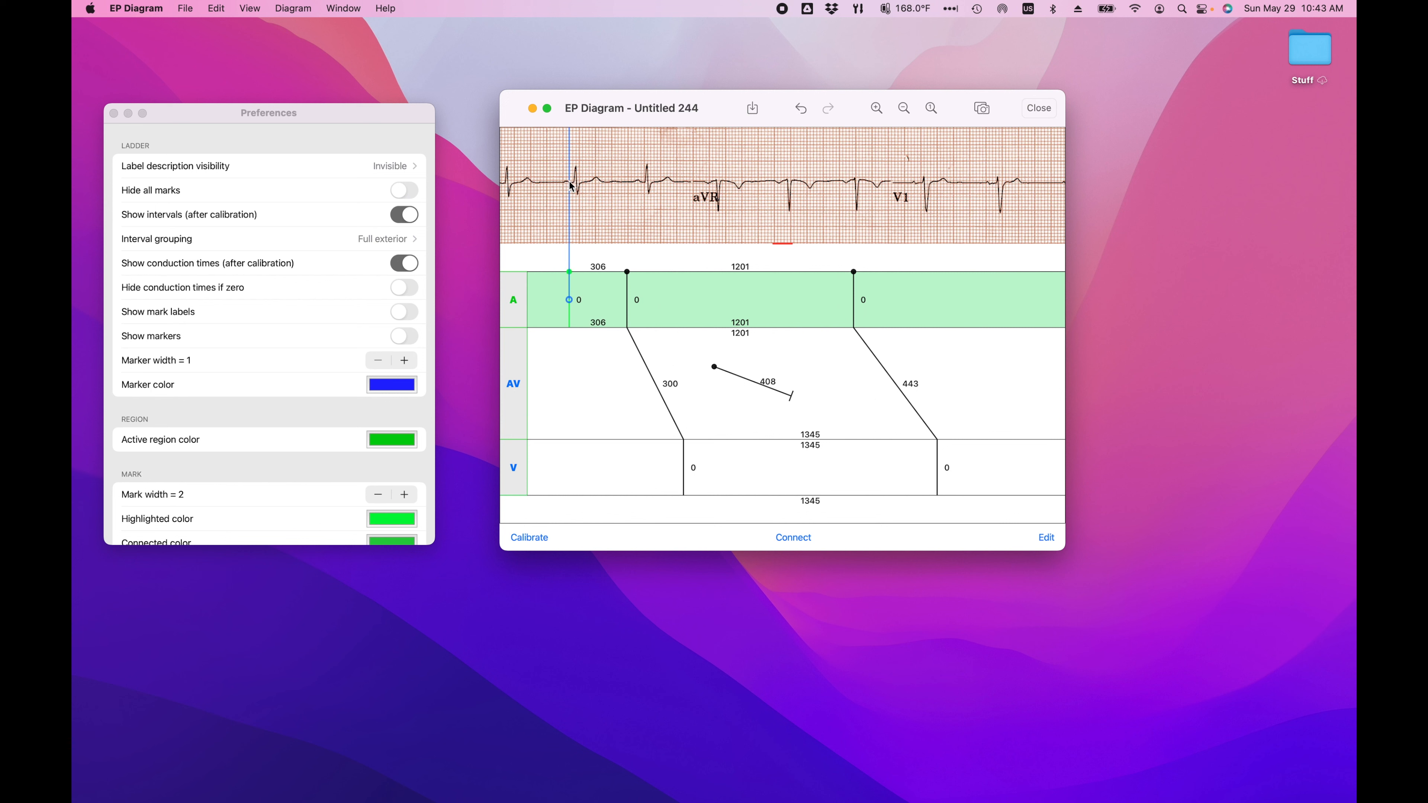
pyautogui.doubleClick(569, 183)
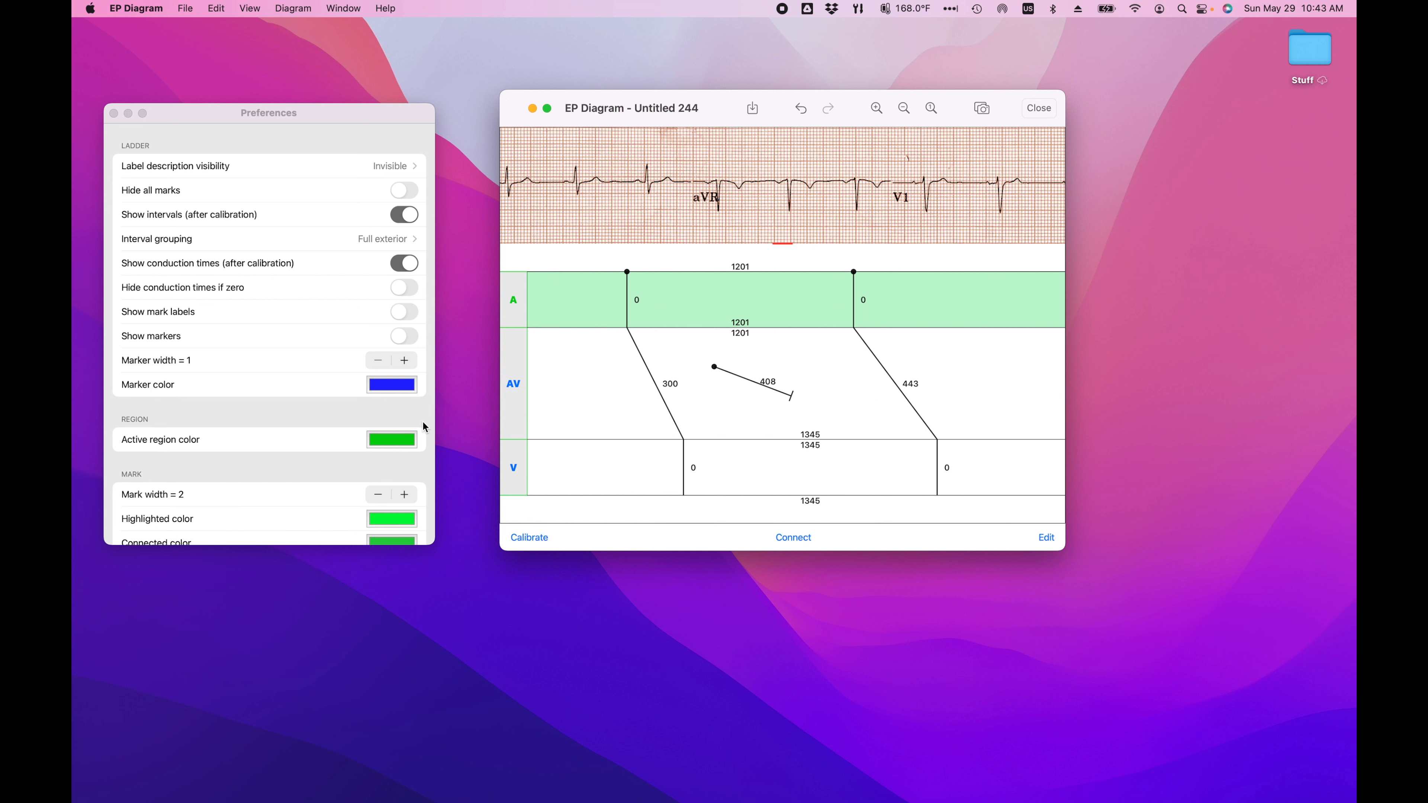
# Step: Change the active region color to a medium blue
pyautogui.click(402, 442)
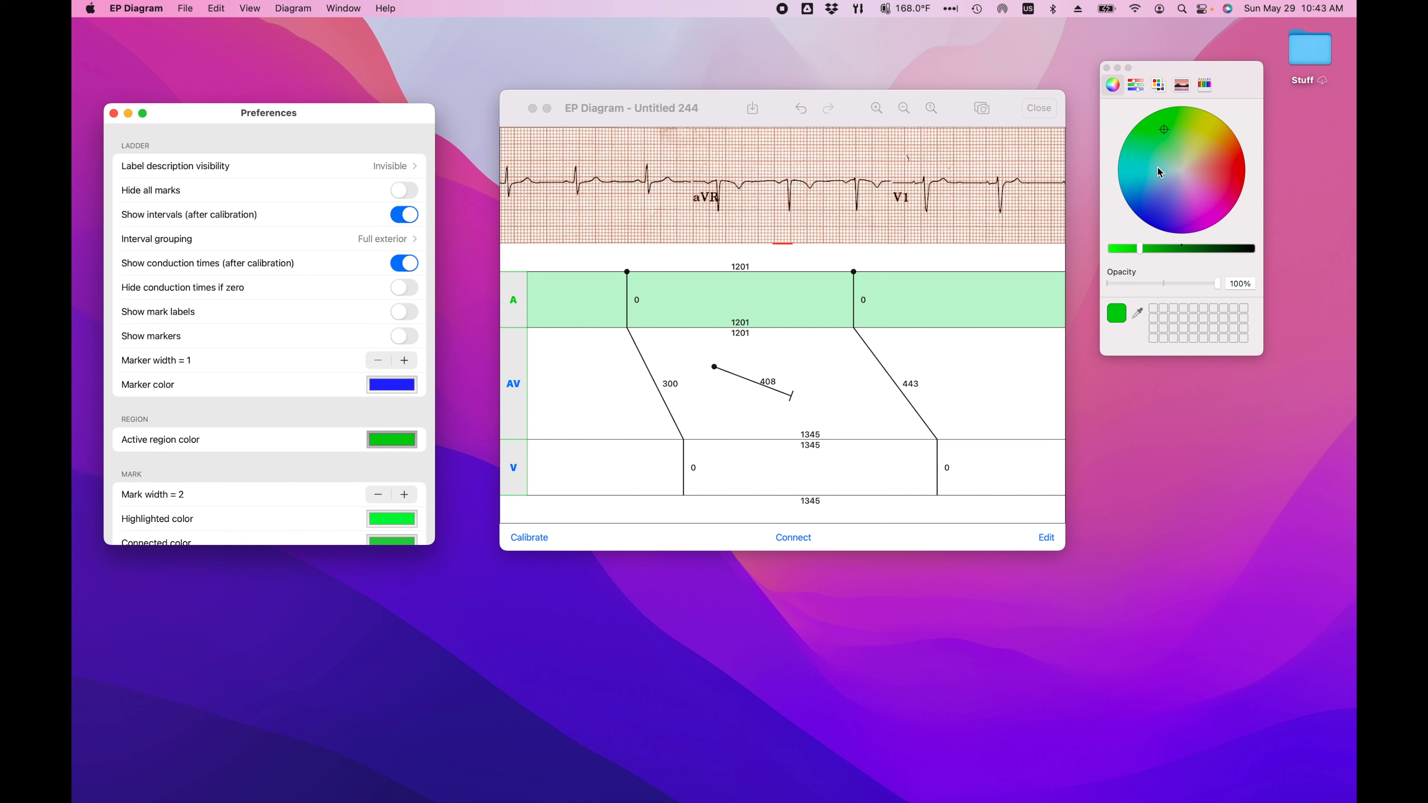
pyautogui.click(1162, 205)
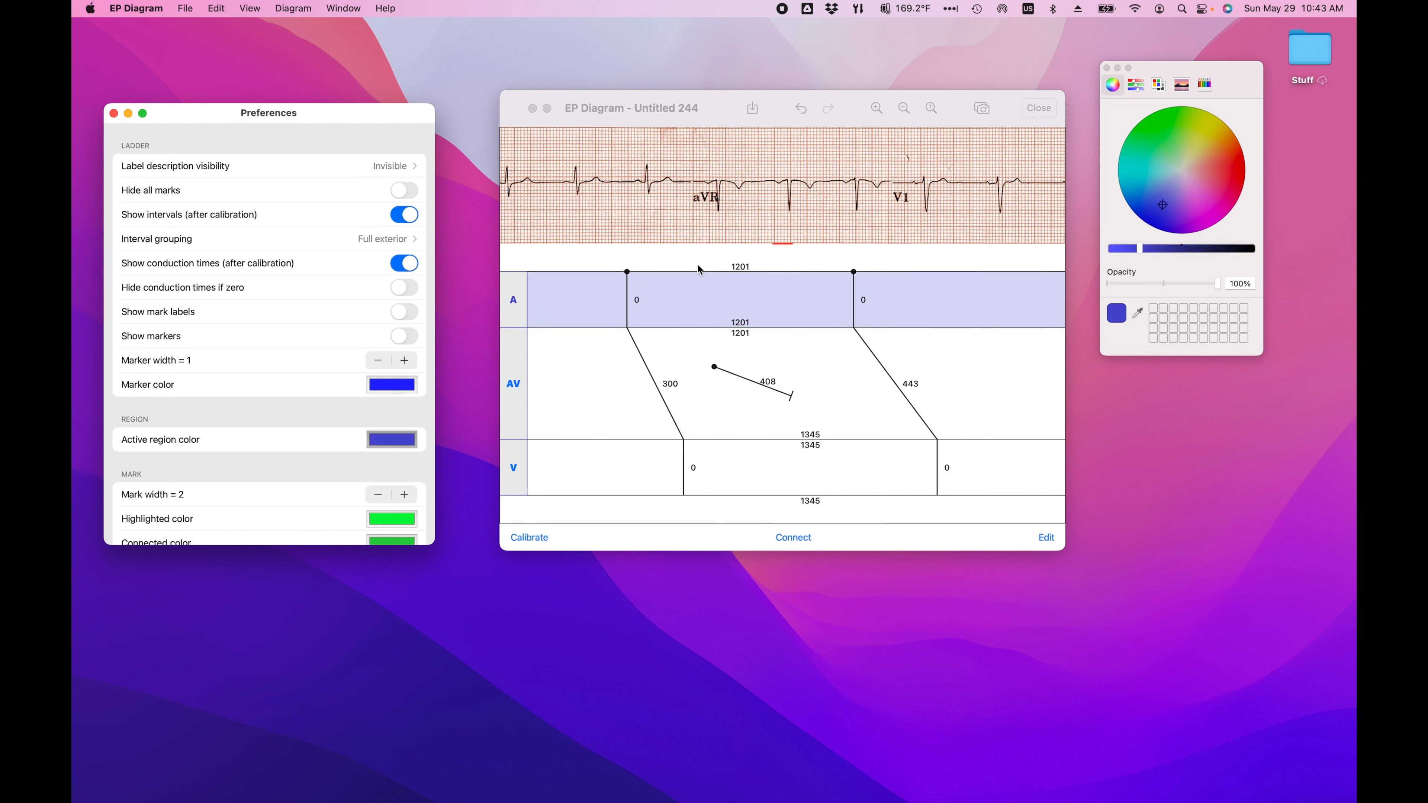
# Step: Try a mark width of 4 and return it to 2
pyautogui.scroll(-5, 306, 437)
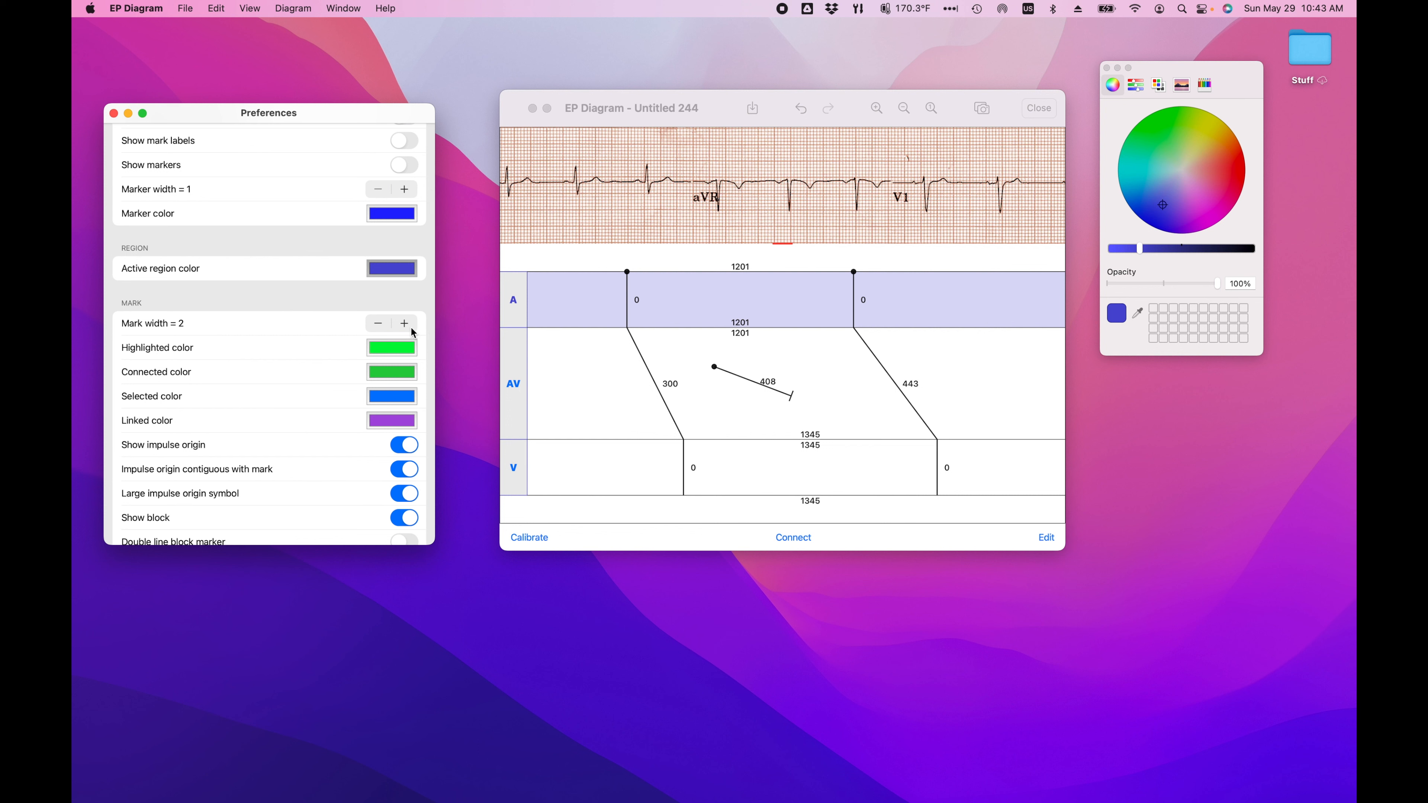
pyautogui.click(406, 324)
pyautogui.click(406, 324)
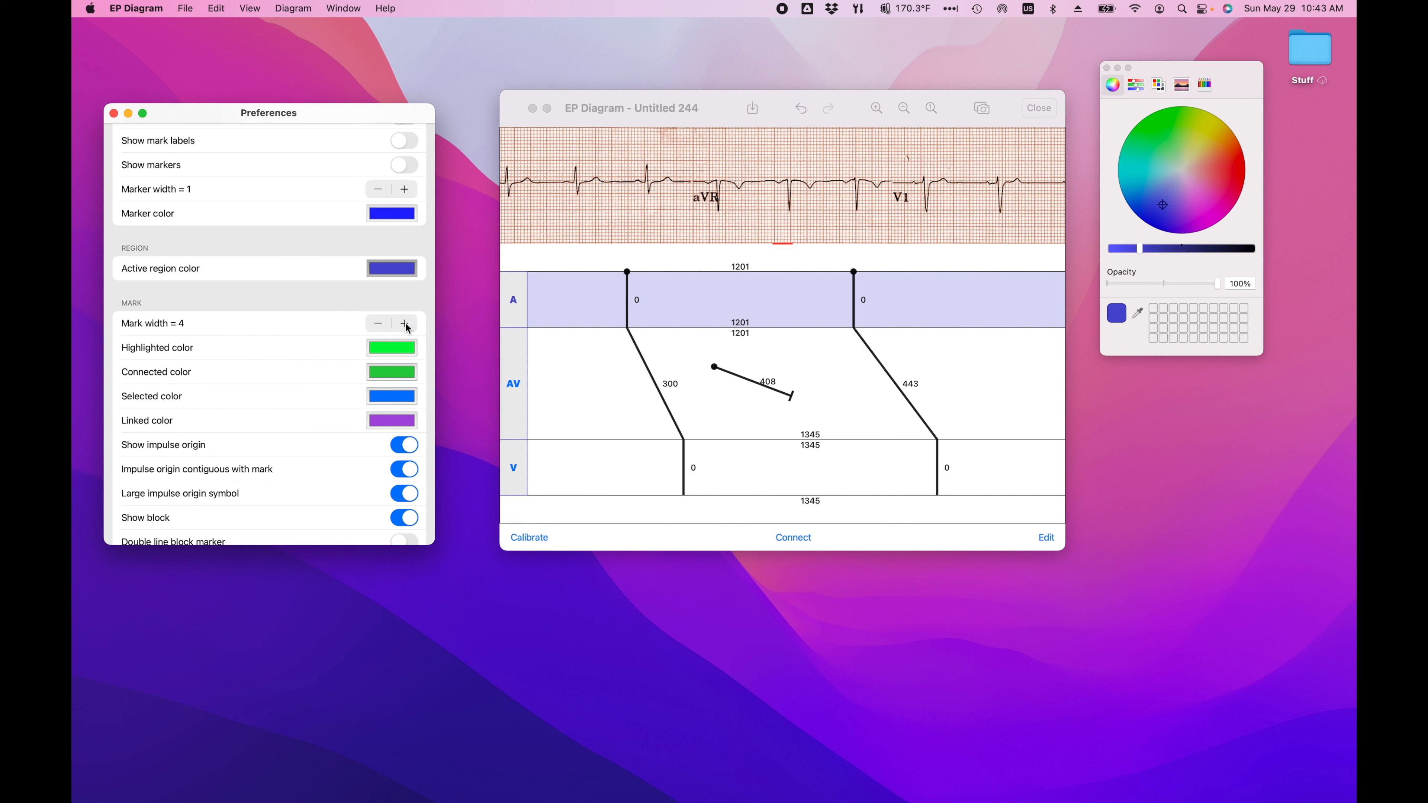
pyautogui.click(387, 328)
pyautogui.click(386, 328)
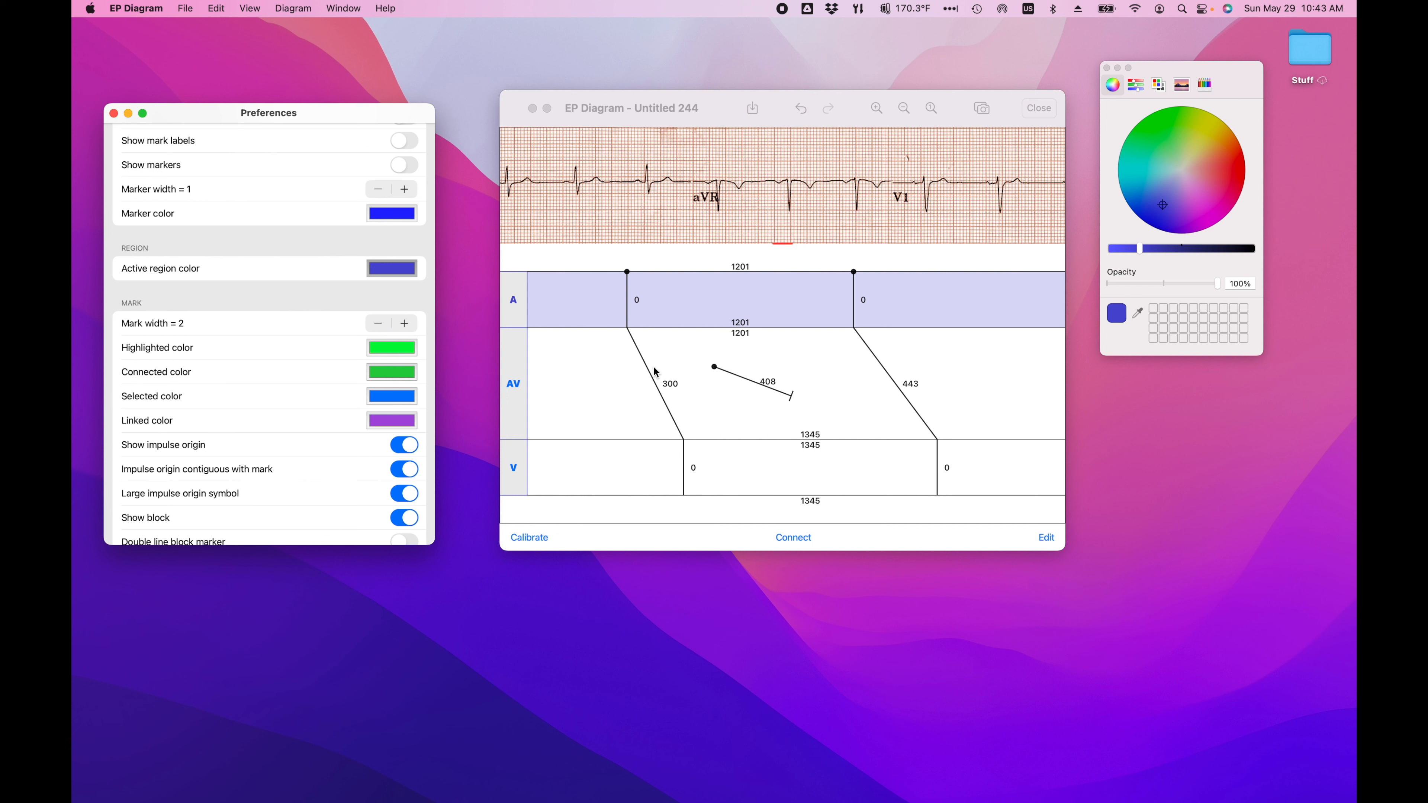
# Step: Toggle the impulse origin display, its contiguity with the mark and its large symbol off and on again, one after another
pyautogui.scroll(-3, 325, 442)
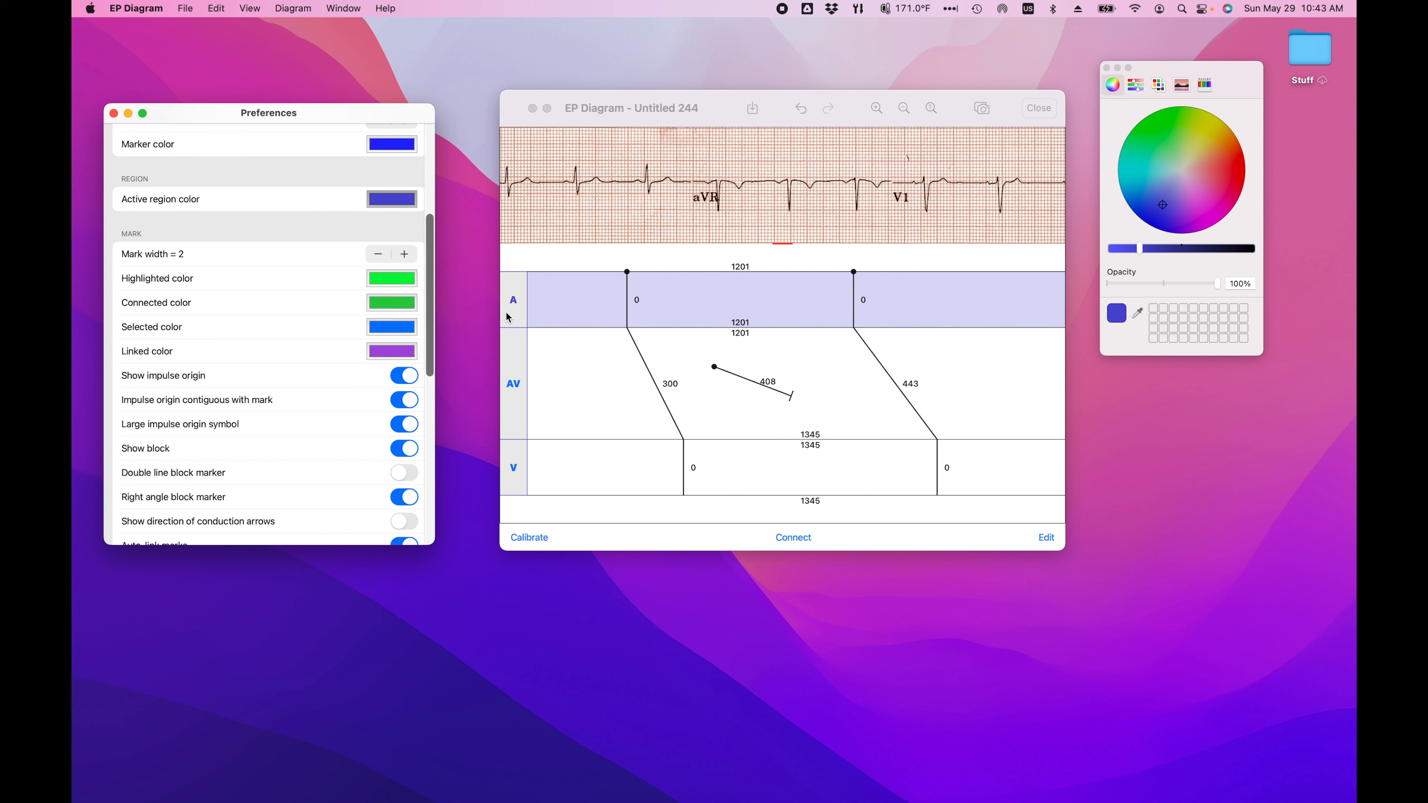
pyautogui.click(403, 382)
pyautogui.click(416, 376)
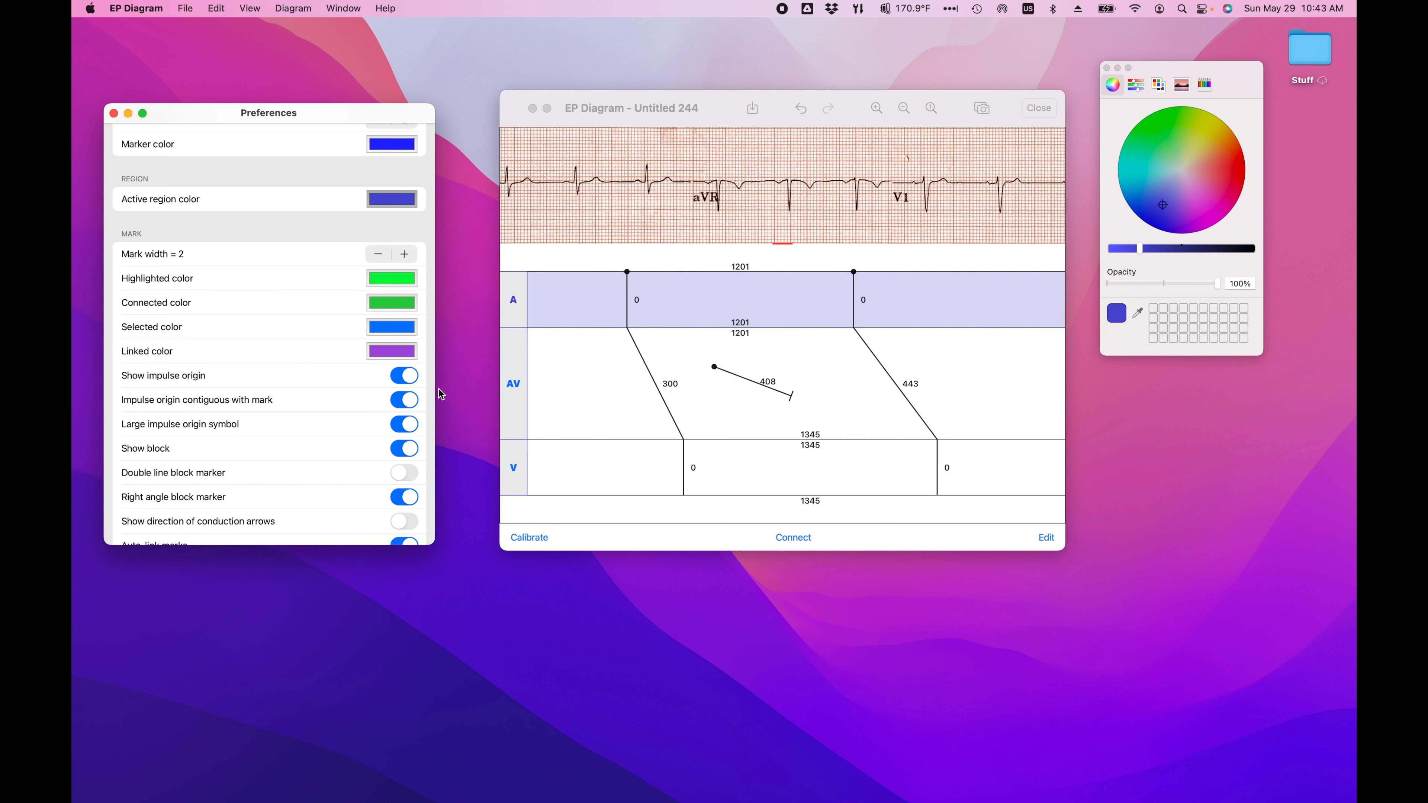
pyautogui.click(401, 400)
pyautogui.click(411, 403)
pyautogui.click(396, 424)
pyautogui.click(413, 427)
# Step: Toggle the block display off and on, enable the double line block marker, and toggle the right angle block marker off and on
pyautogui.click(410, 446)
pyautogui.click(418, 450)
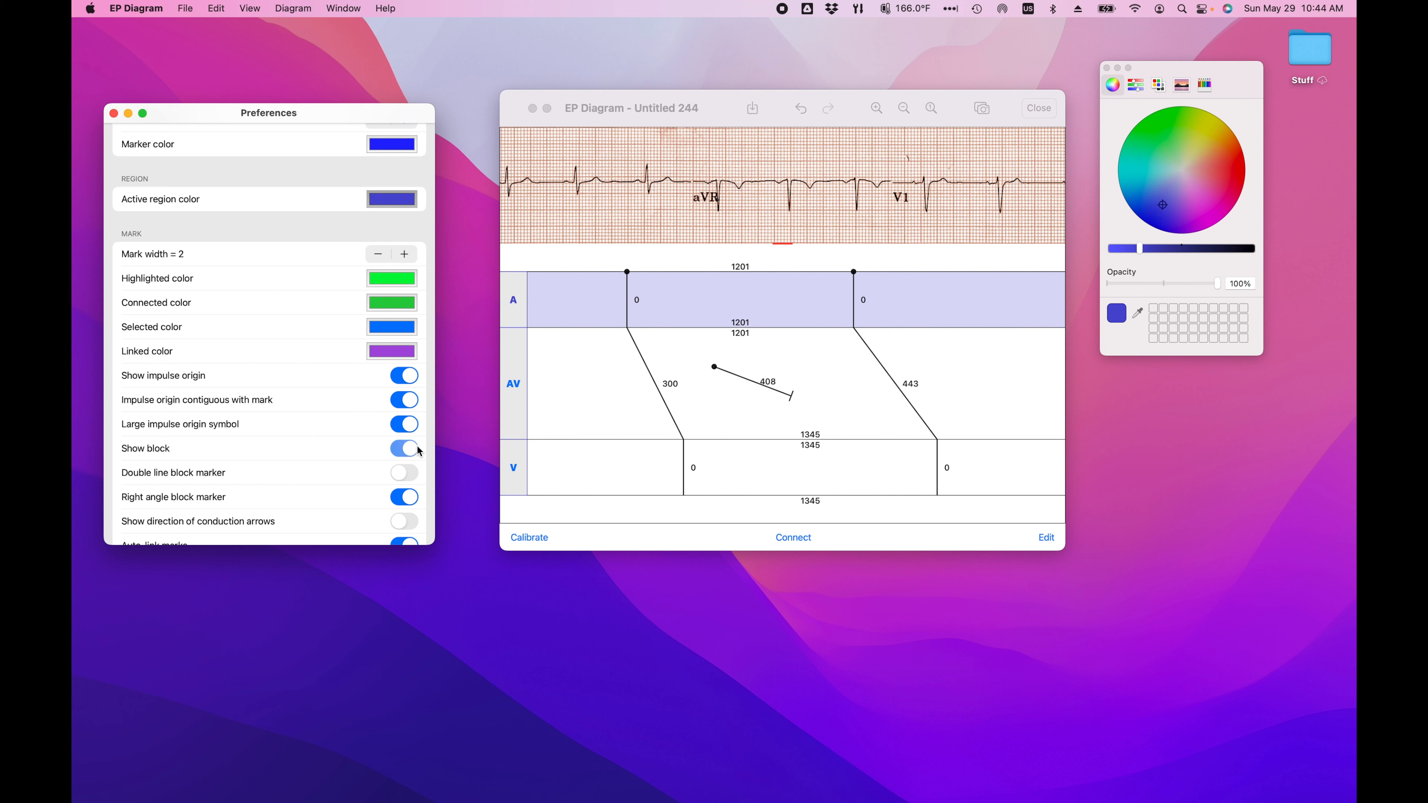
pyautogui.click(414, 474)
pyautogui.click(414, 497)
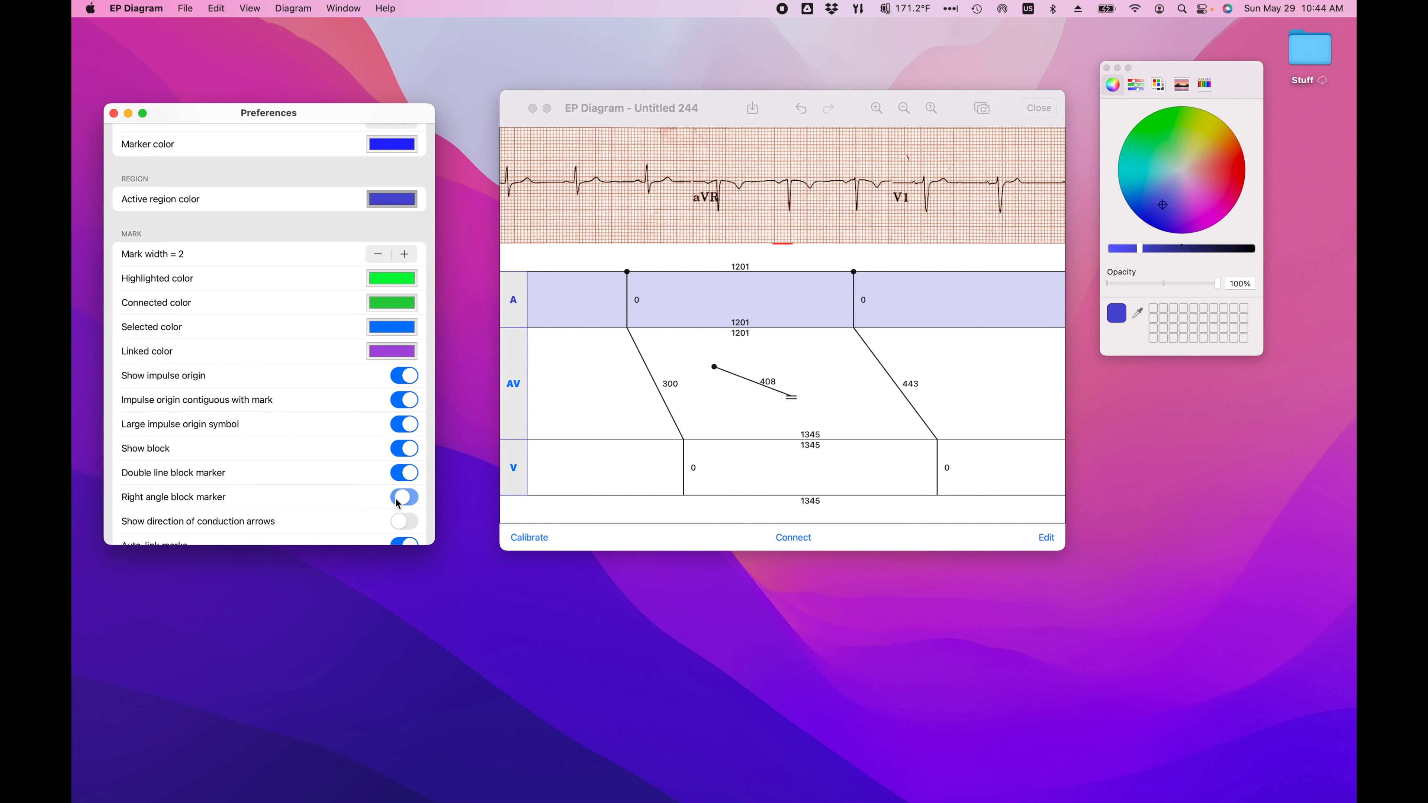
pyautogui.click(413, 499)
# Step: Toggle the direction of conduction arrows on and back off
pyautogui.scroll(-2, 388, 482)
pyautogui.scroll(-2, 387, 481)
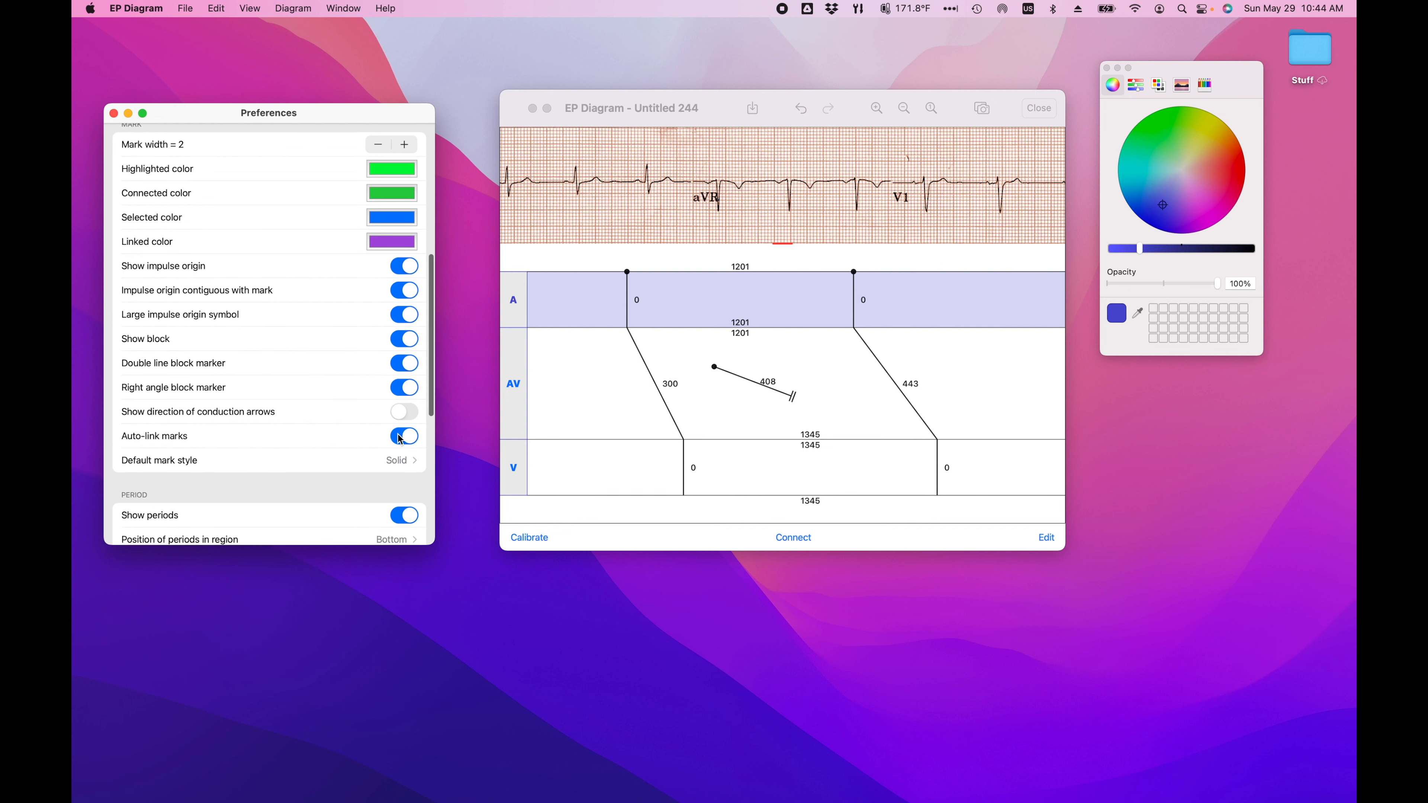
pyautogui.click(412, 418)
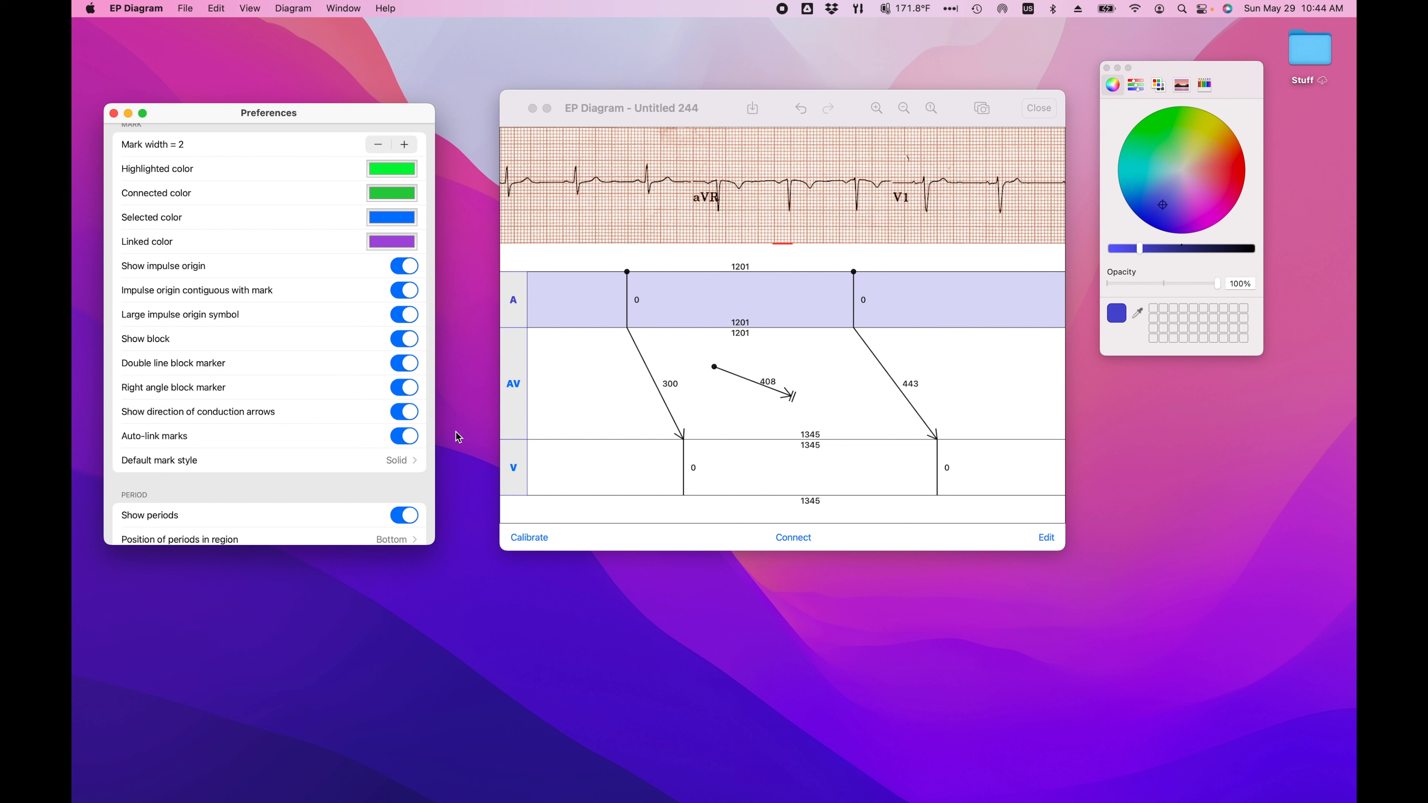
pyautogui.click(398, 417)
# Step: Replace the second AV conduction mark with a new one of about 621 ms, its proximal end linked to the second atrial mark
pyautogui.click(889, 375)
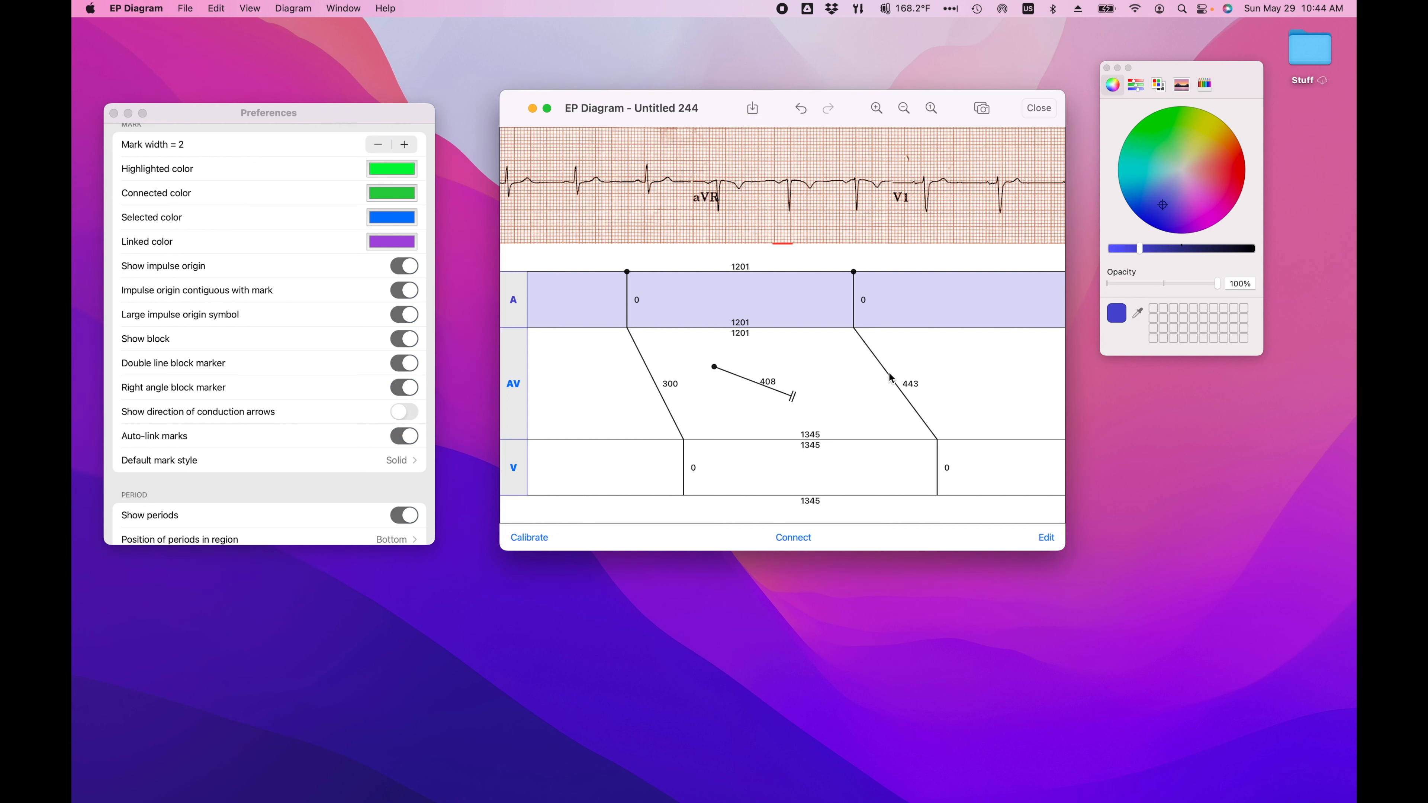
pyautogui.doubleClick(889, 373)
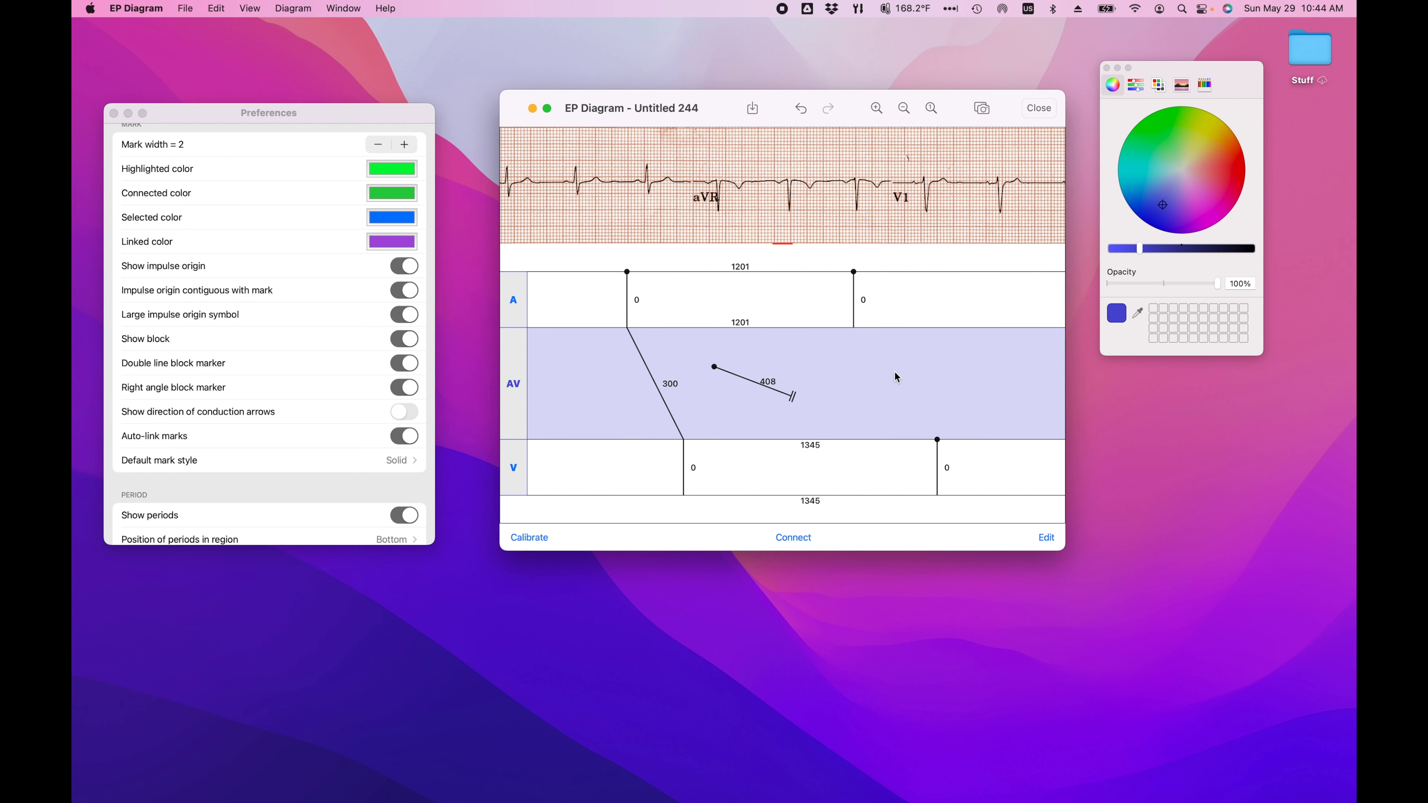
pyautogui.click(971, 363)
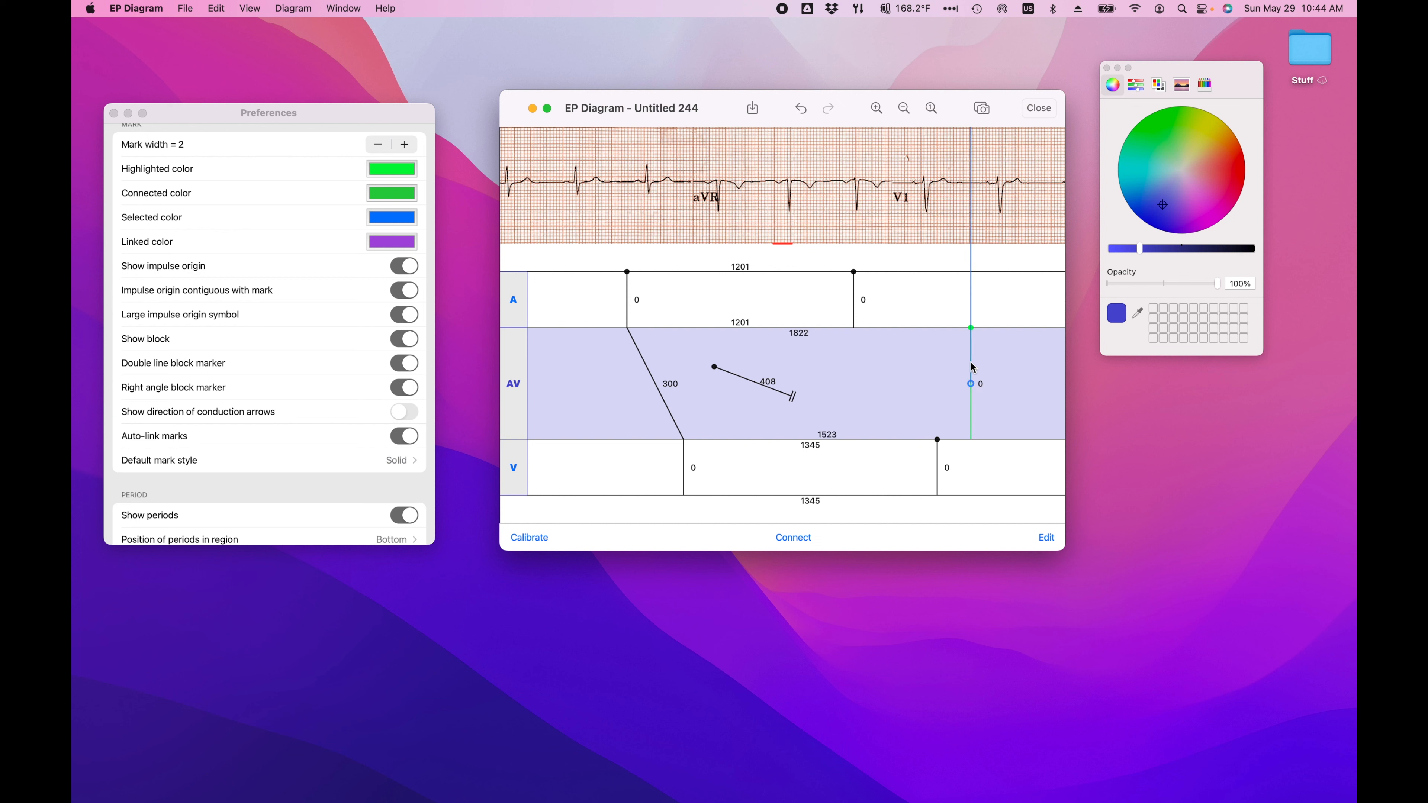
pyautogui.click(973, 368)
pyautogui.moveTo(970, 216); pyautogui.dragTo(848, 223)
pyautogui.click(895, 223)
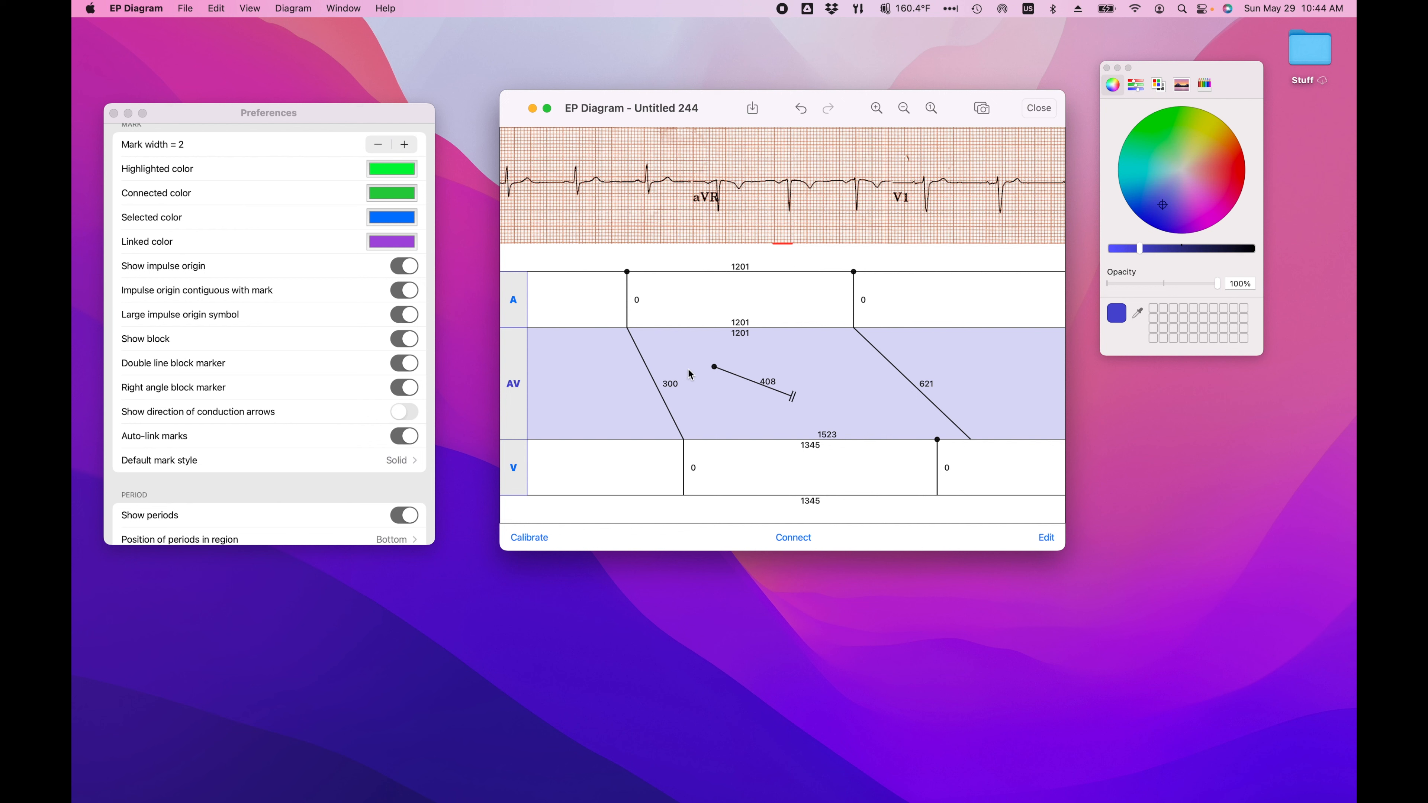
# Step: Set the default mark style to Dashed and add a mark in the A region about 613 ms after the second atrial mark
pyautogui.click(401, 462)
pyautogui.click(401, 463)
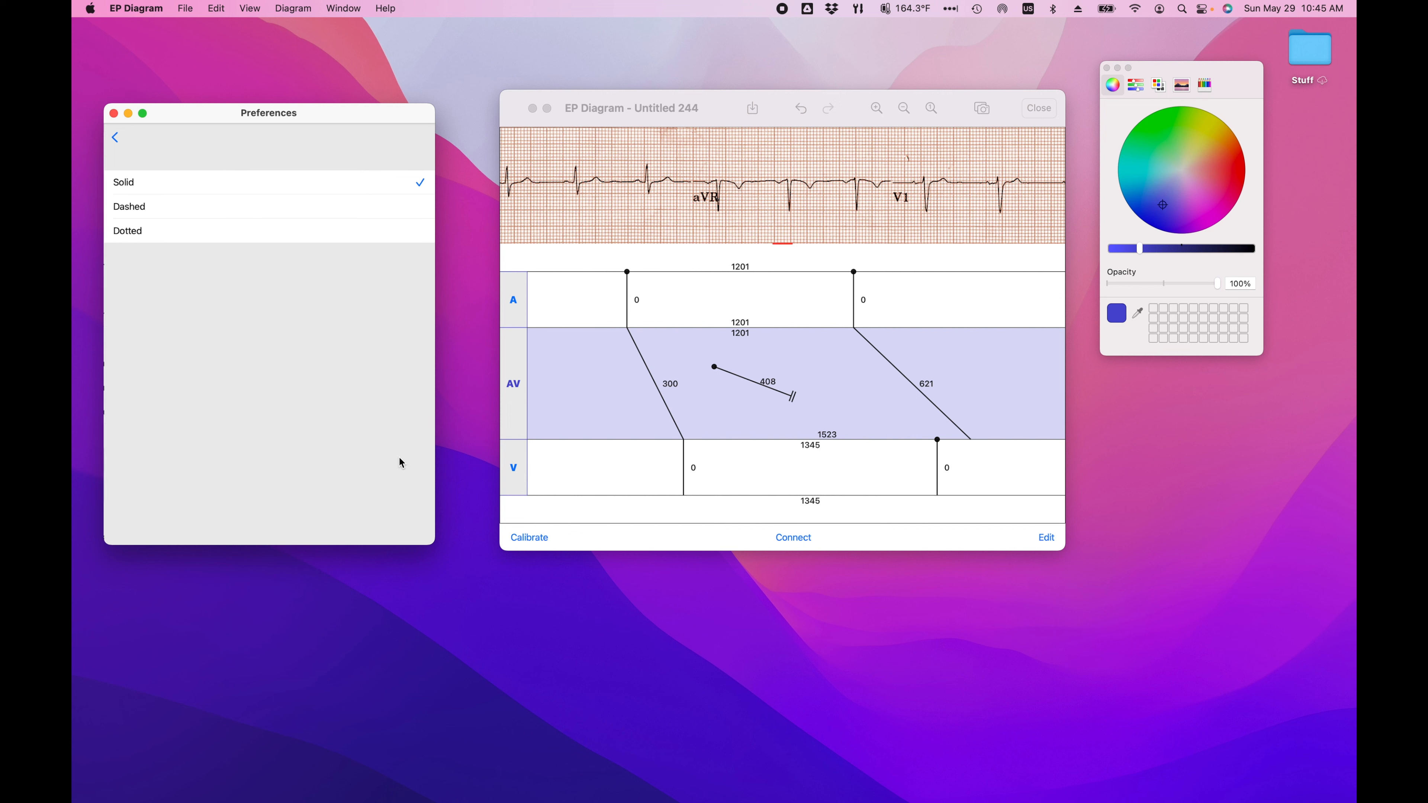
pyautogui.click(415, 208)
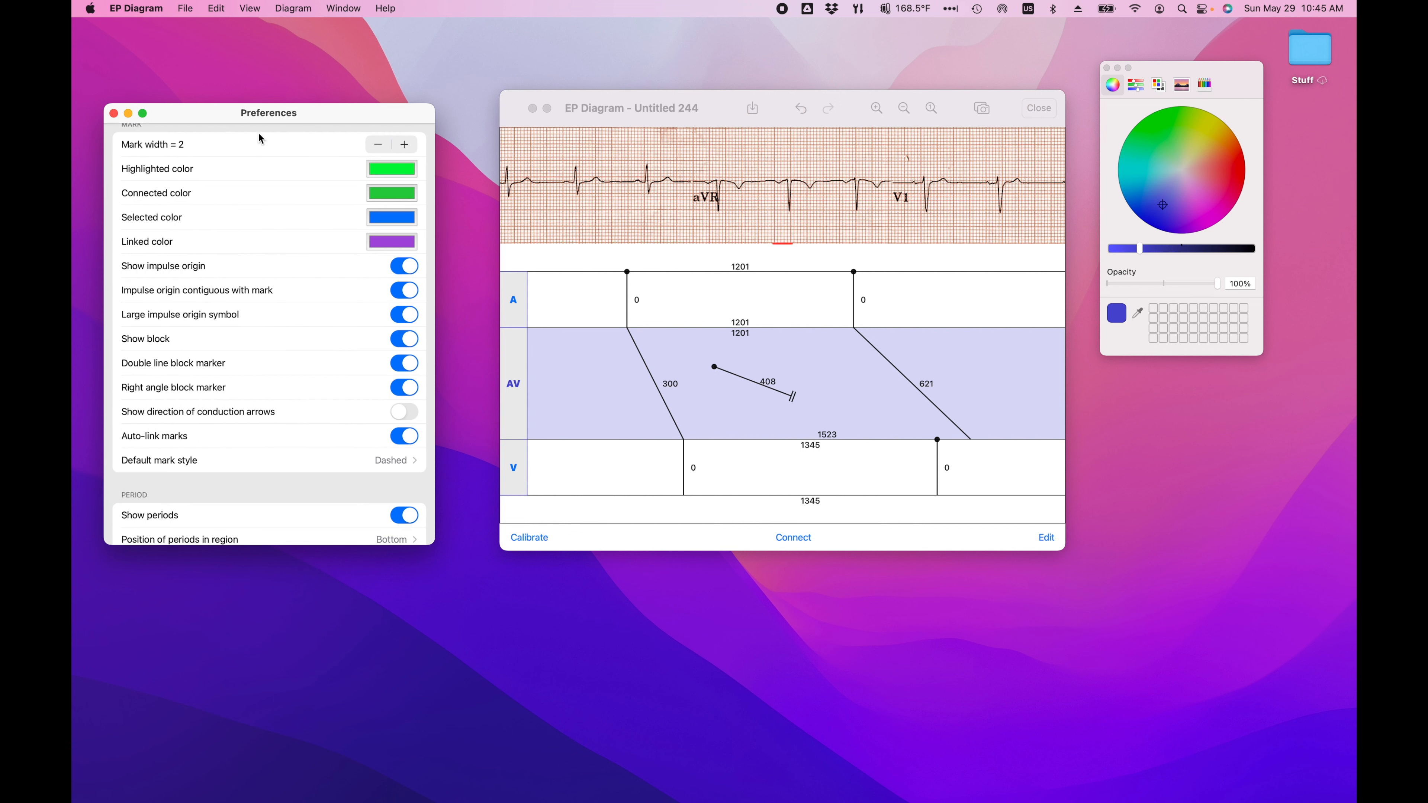
pyautogui.click(968, 287)
pyautogui.click(968, 287)
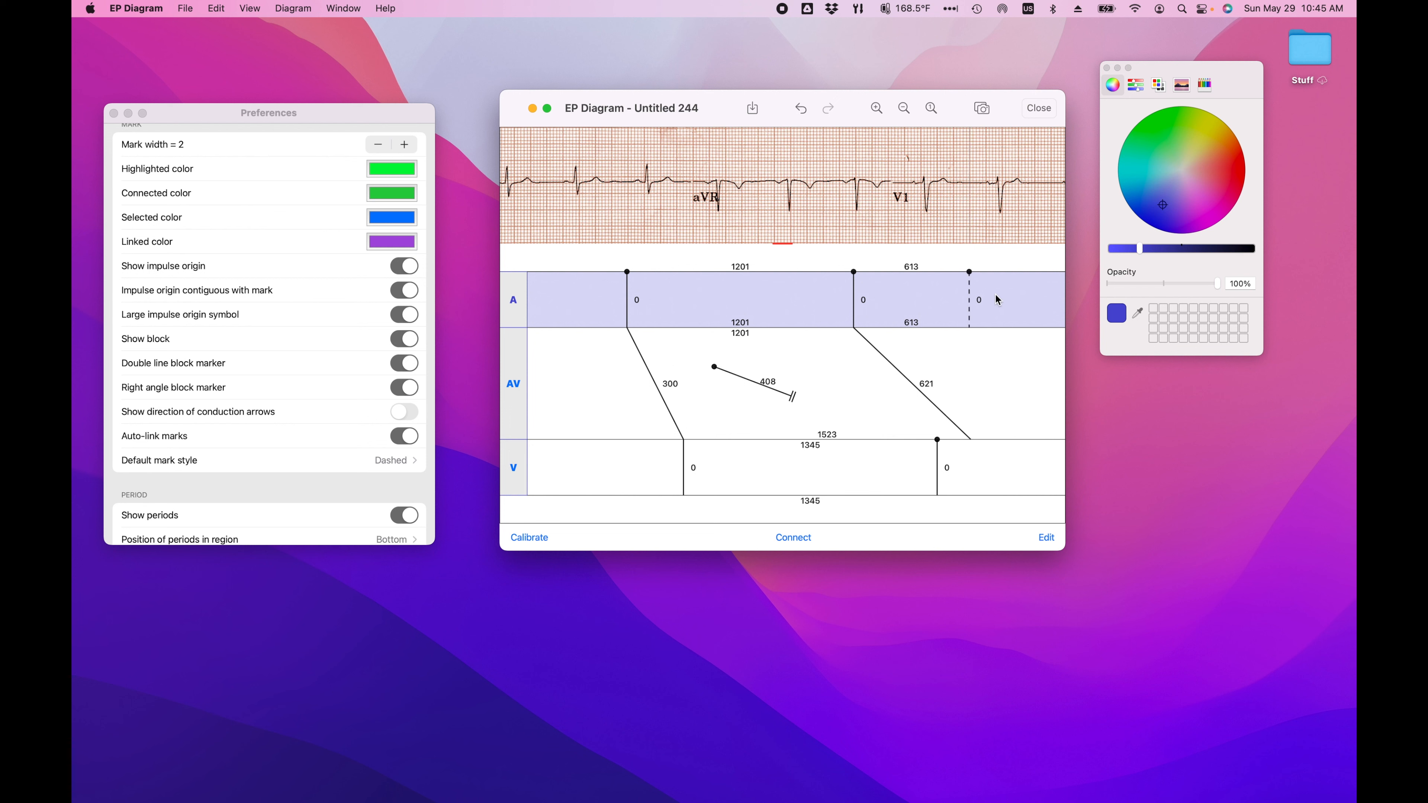
# Step: Set the default mark style back to Solid
pyautogui.click(399, 463)
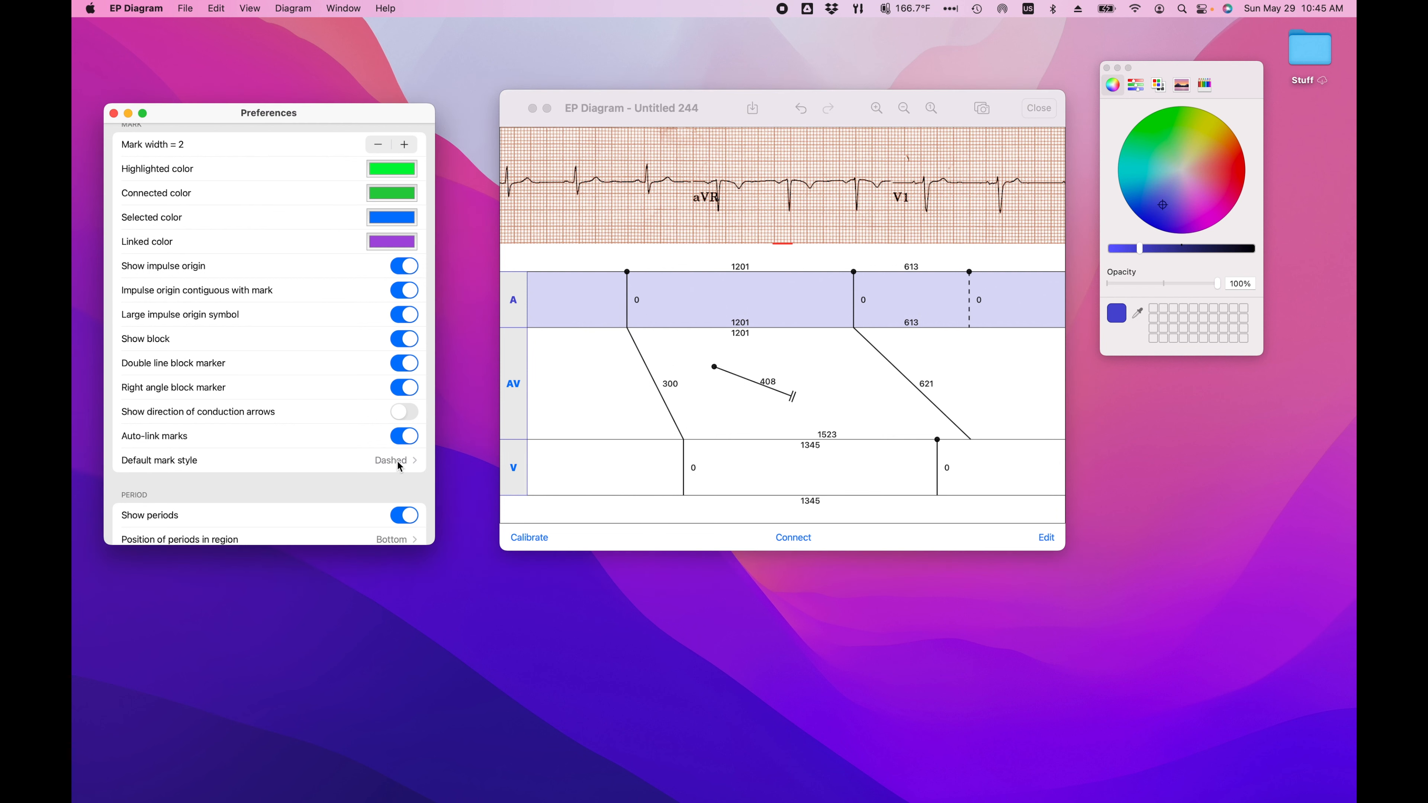
pyautogui.click(399, 466)
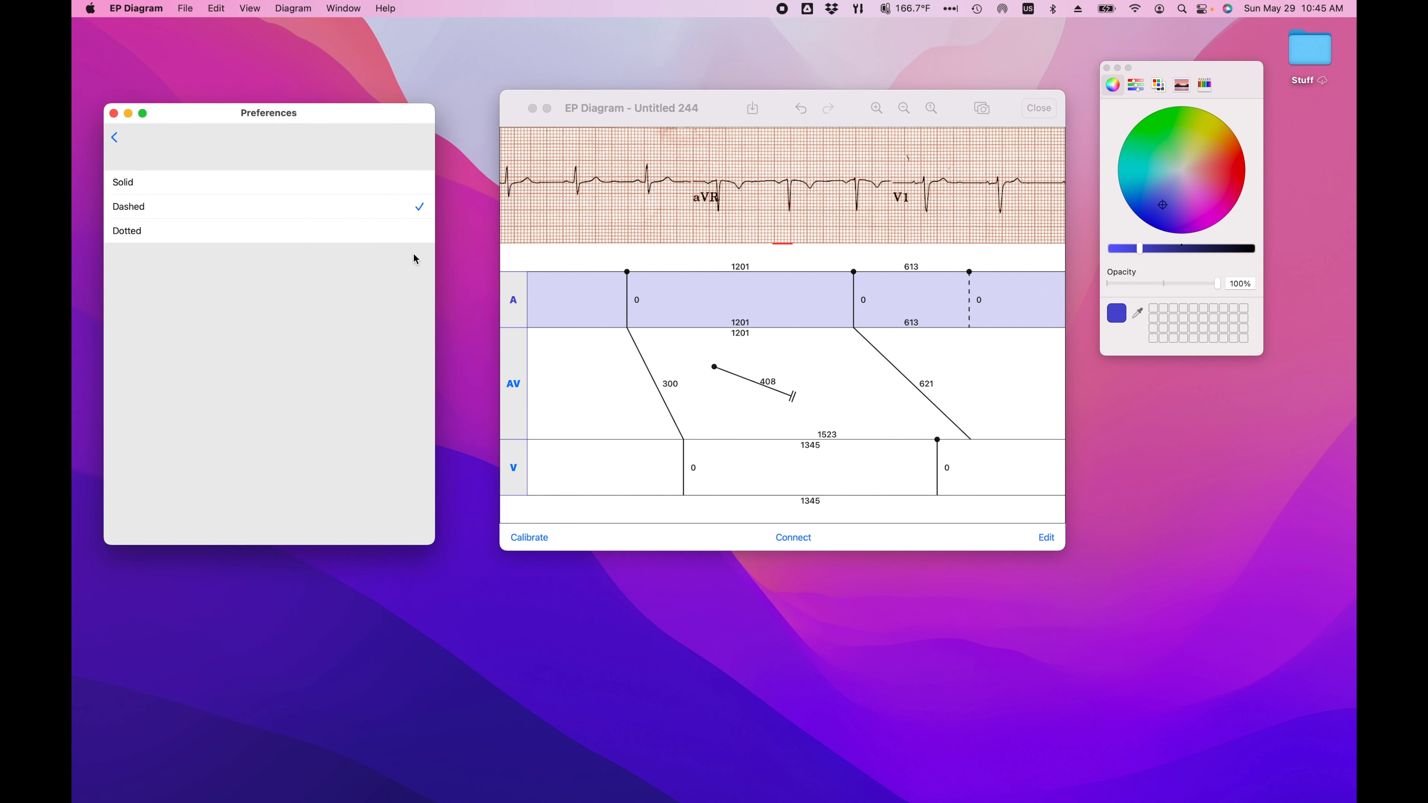
pyautogui.click(422, 183)
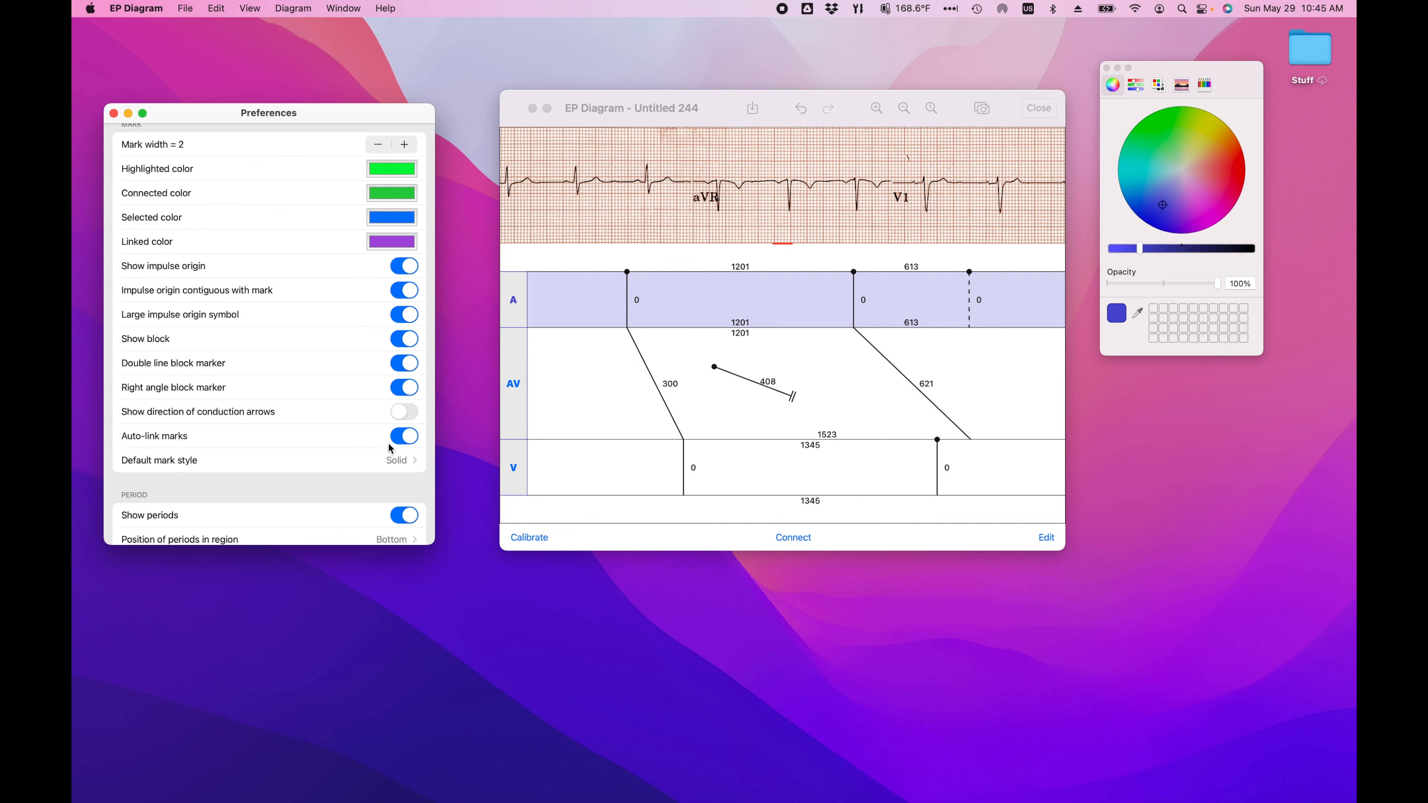
# Step: Review the period preferences, from the display of periods to the reset method
pyautogui.scroll(-4, 320, 454)
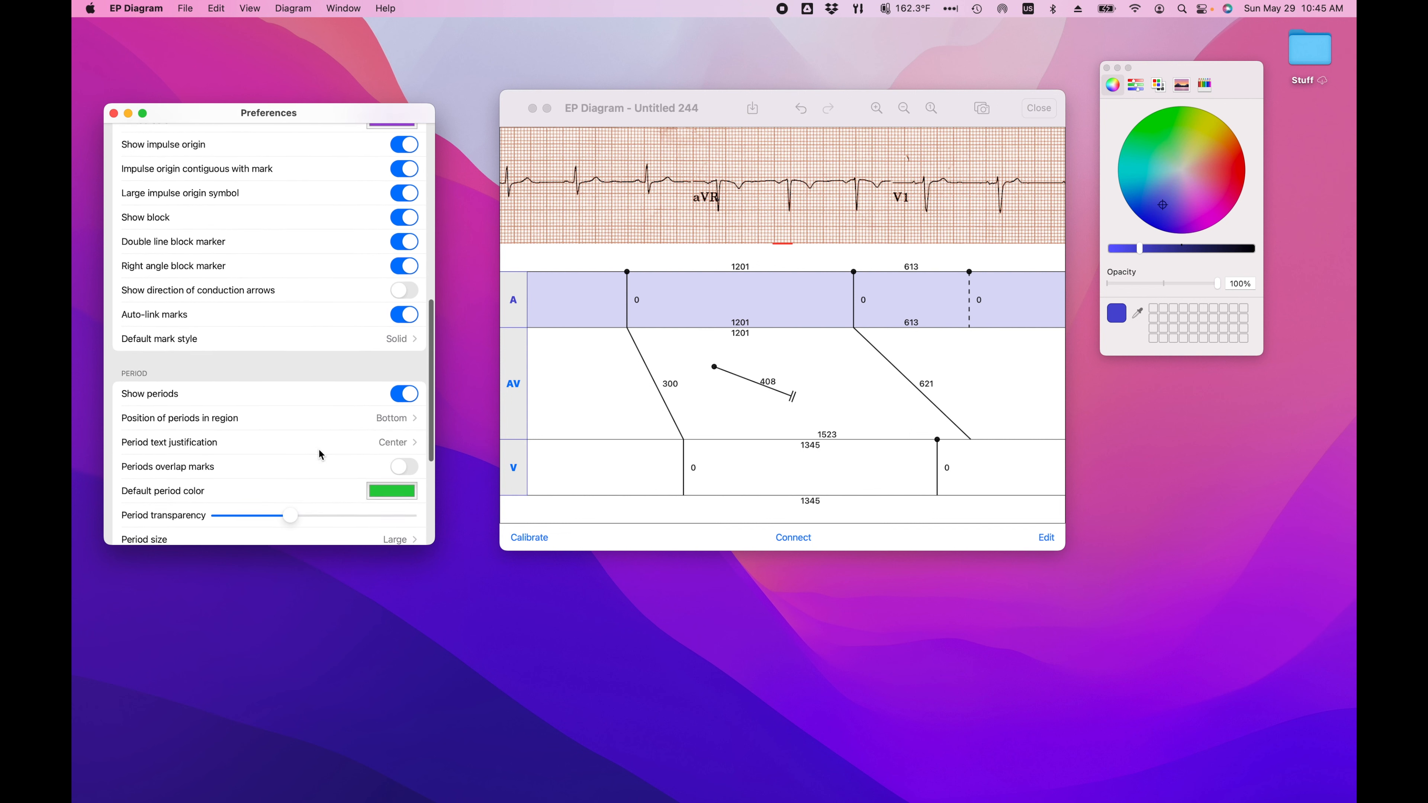
pyautogui.scroll(-2, 320, 454)
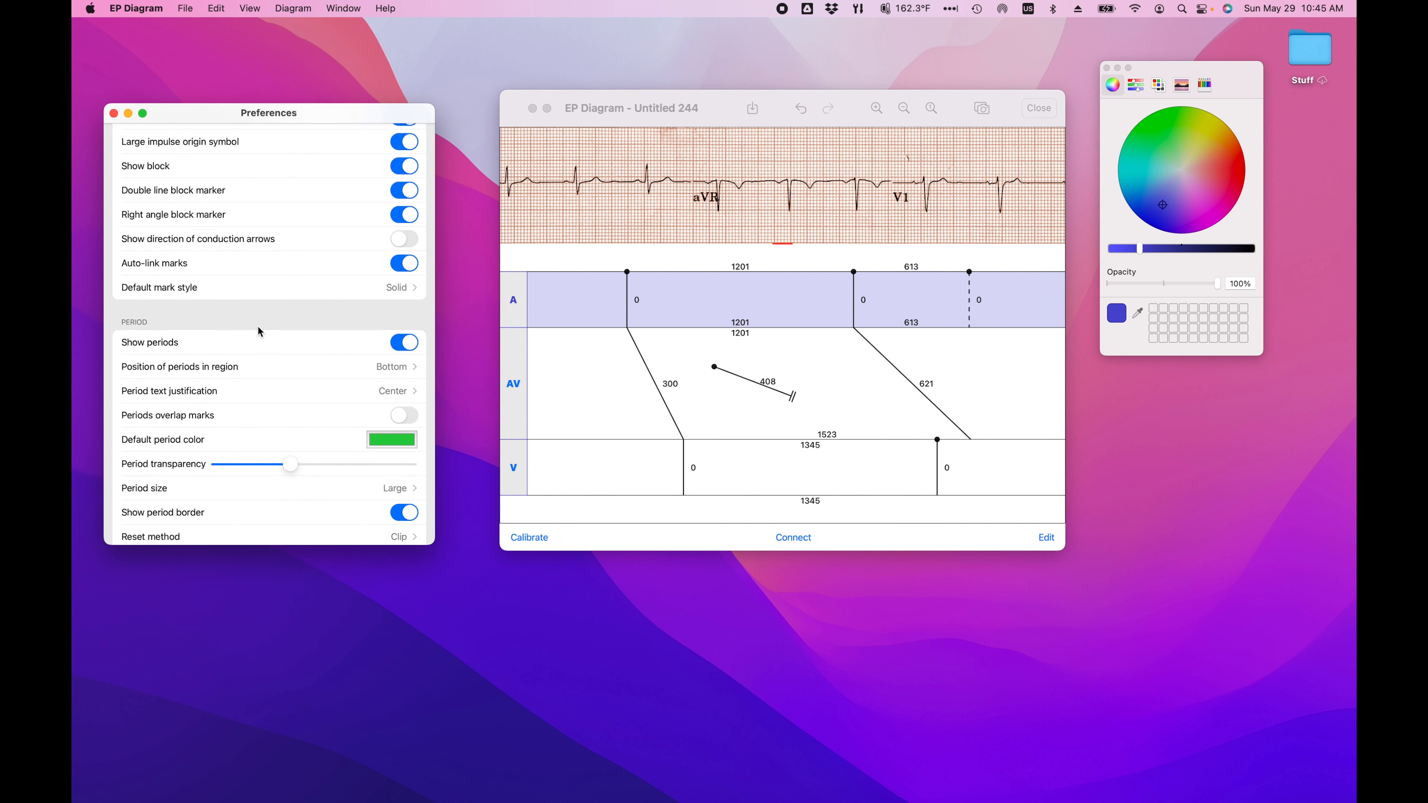
pyautogui.scroll(-1, 290, 402)
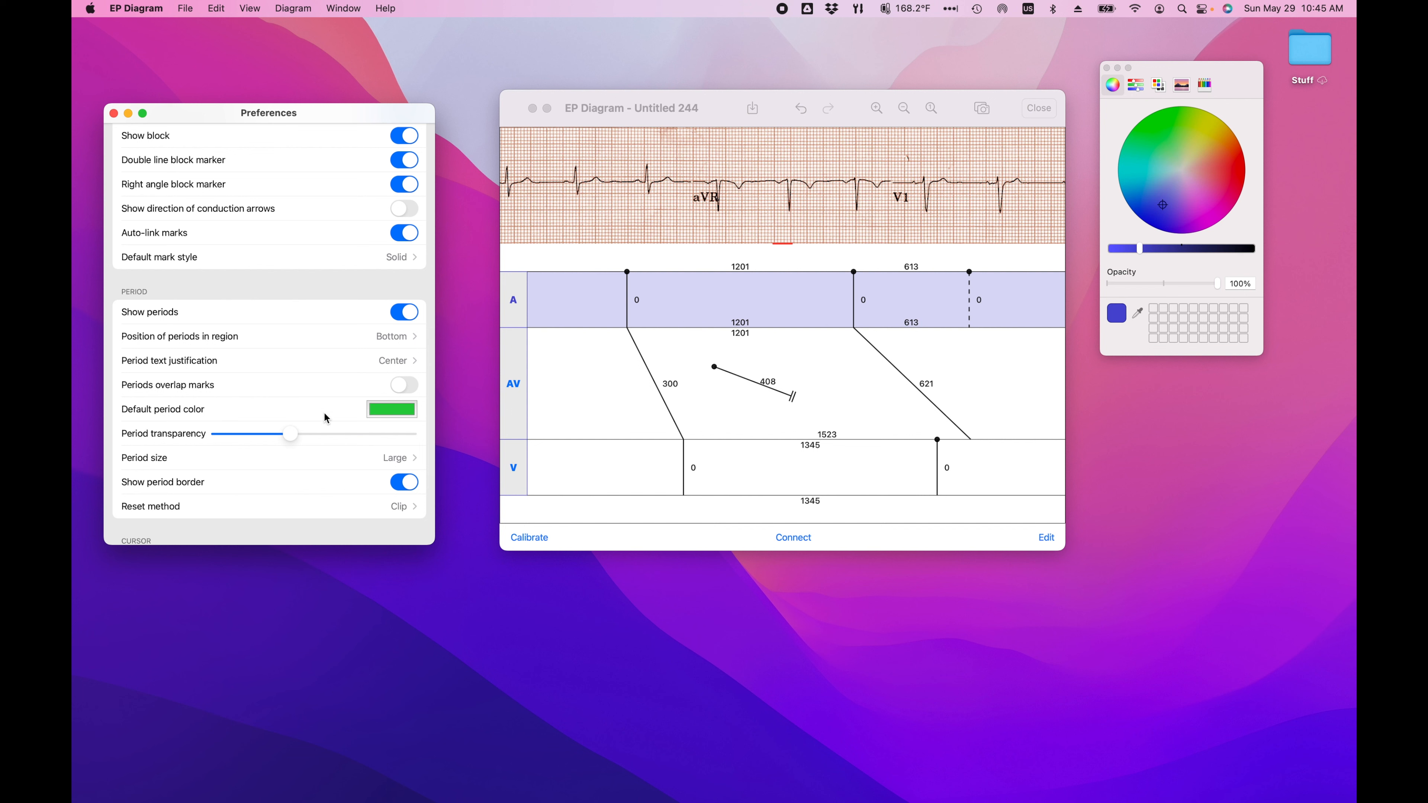
# Step: Place the cursor on the second visible QRS complex and add a mark in the A region about 259 ms before the first atrial mark
pyautogui.scroll(-5, 325, 418)
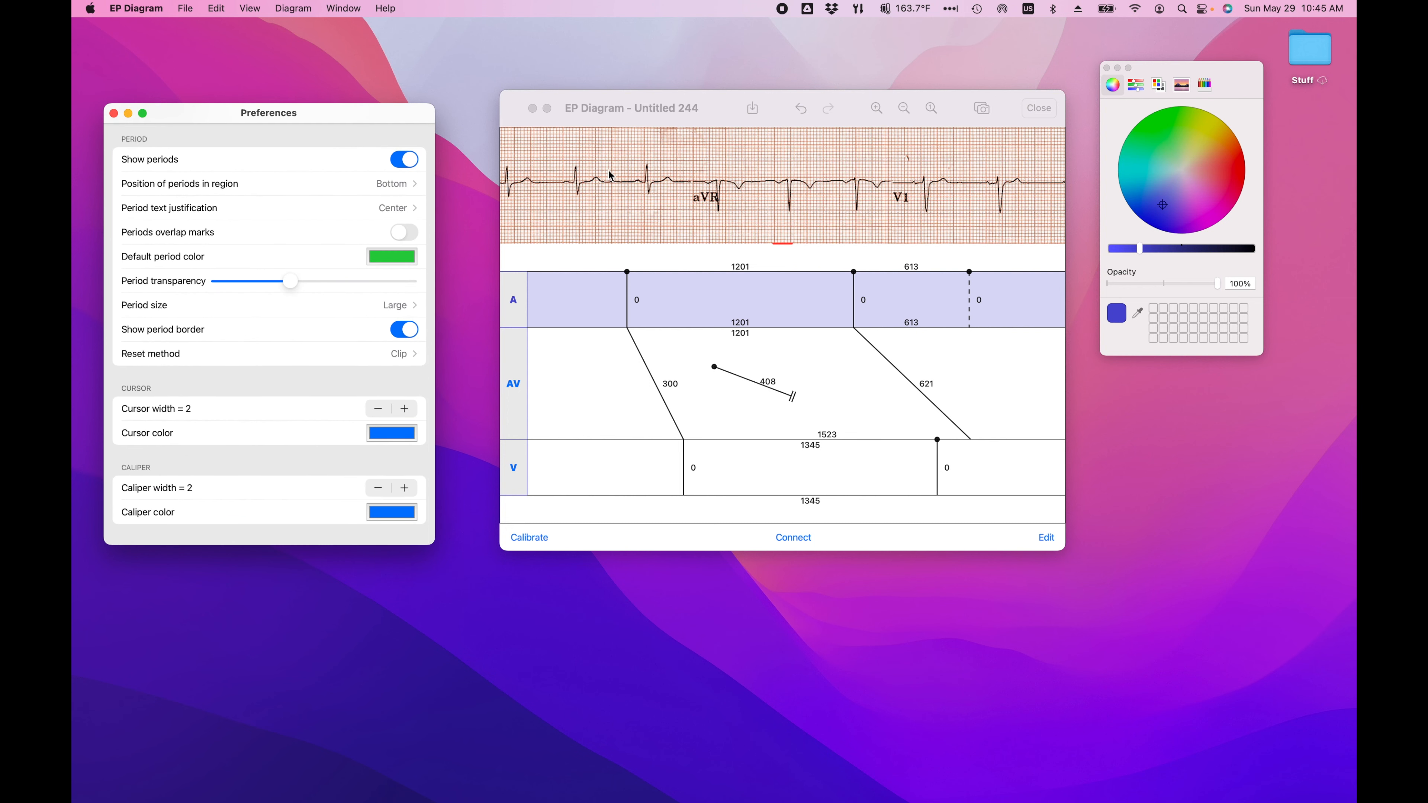
pyautogui.click(580, 174)
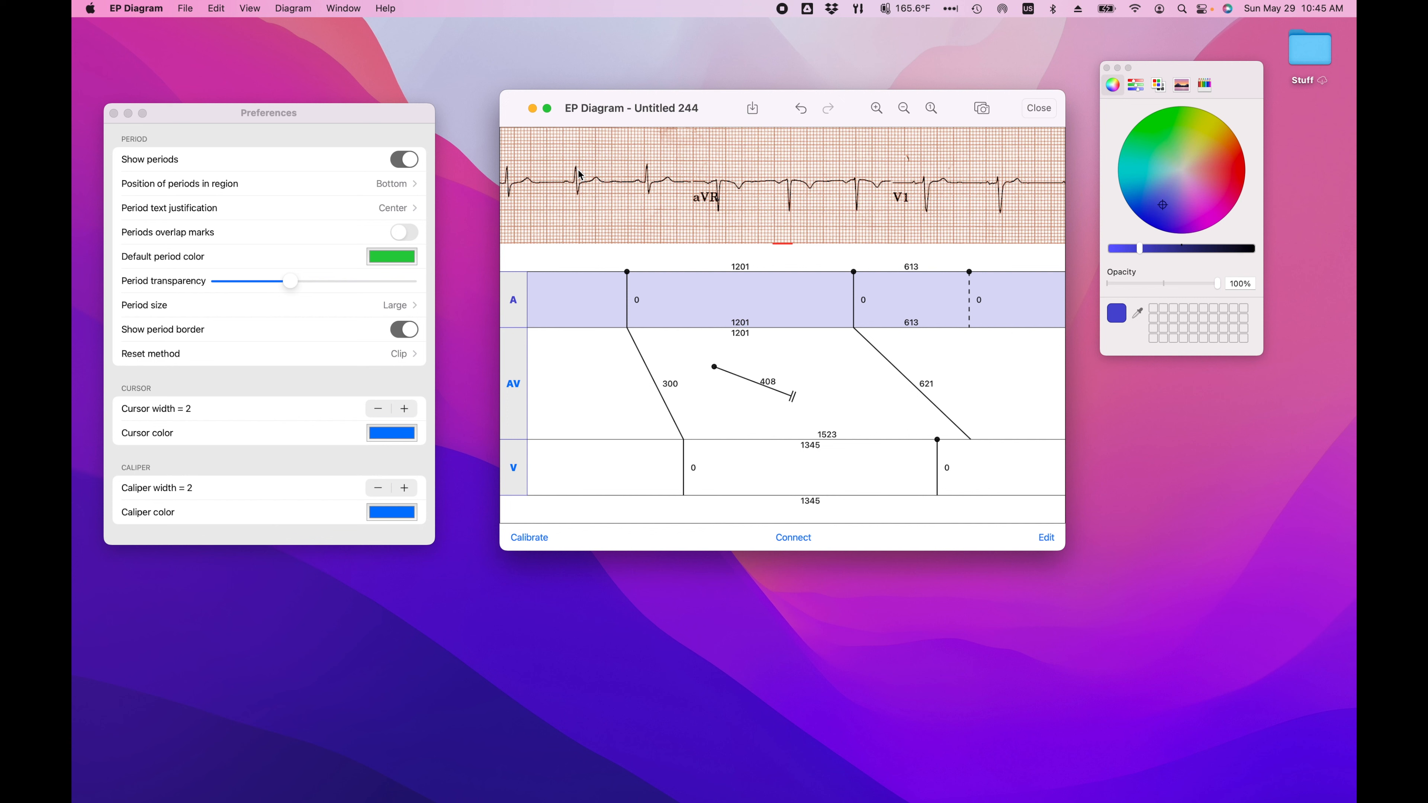
pyautogui.click(579, 175)
pyautogui.click(653, 210)
pyautogui.click(579, 310)
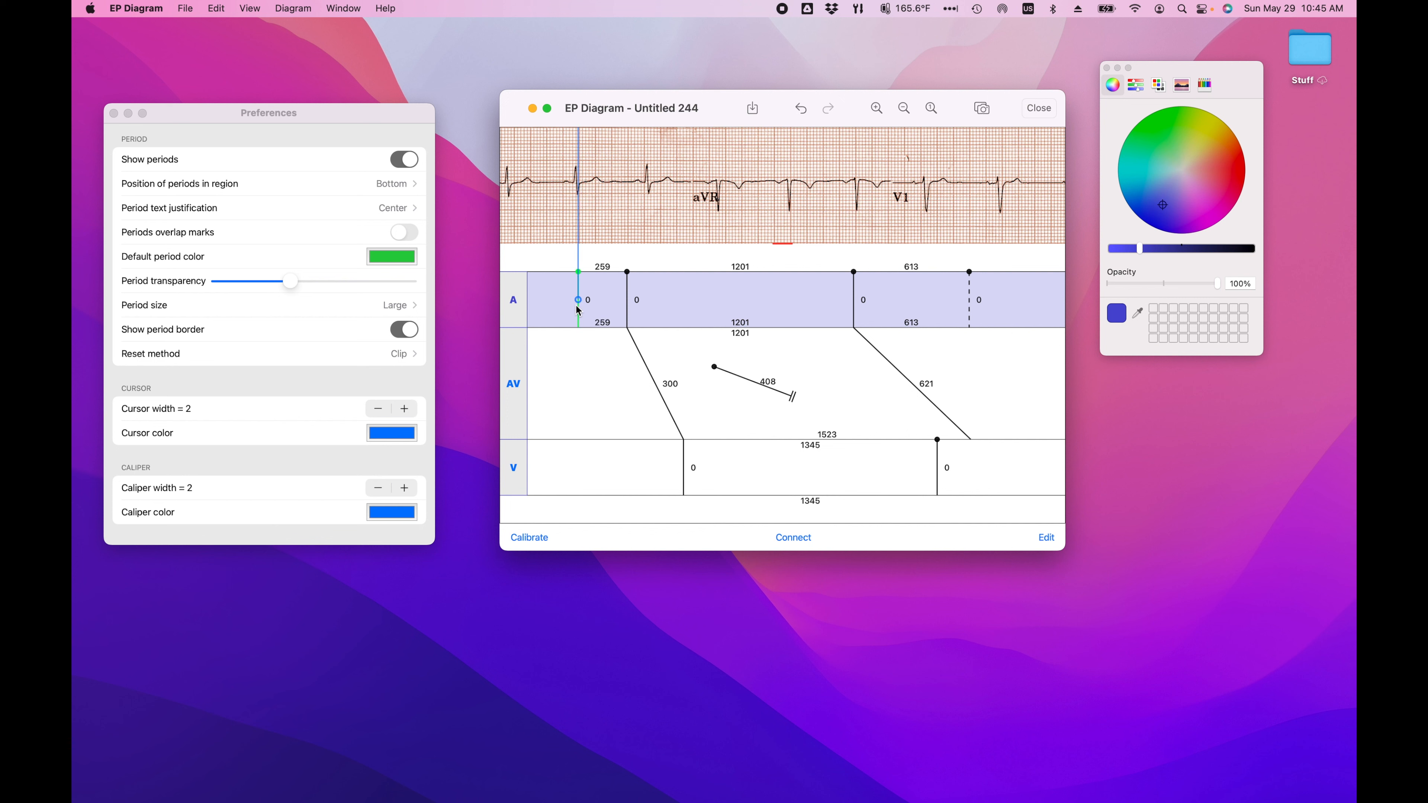
# Step: Try a larger cursor width on the diagram and set it back to 2
pyautogui.click(405, 409)
pyautogui.click(404, 409)
pyautogui.click(378, 409)
pyautogui.click(378, 410)
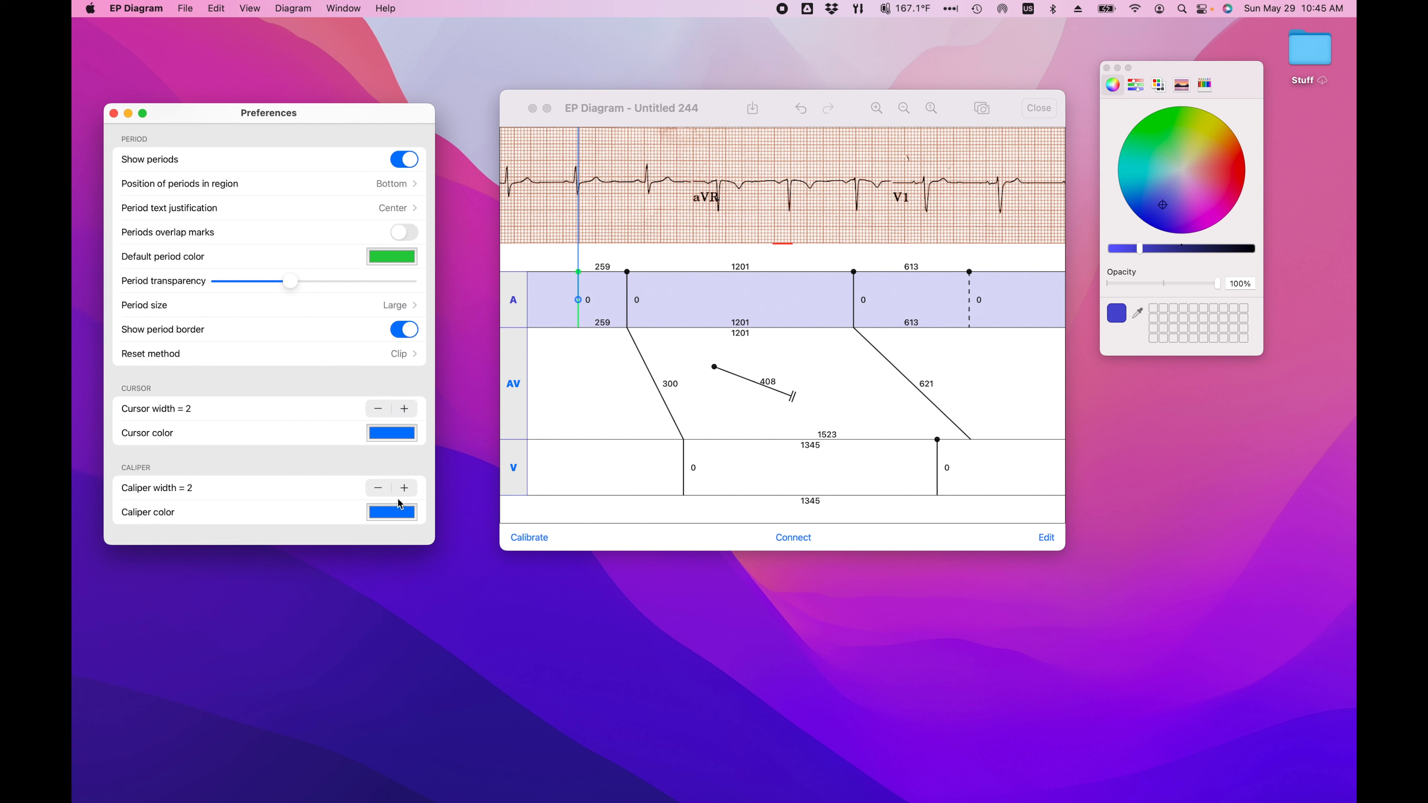
# Step: Start calibration and move the 1000 ms caliper over the ECG so it spans from the aVR label to the V1 label
pyautogui.scroll(-3, 347, 474)
pyautogui.click(539, 546)
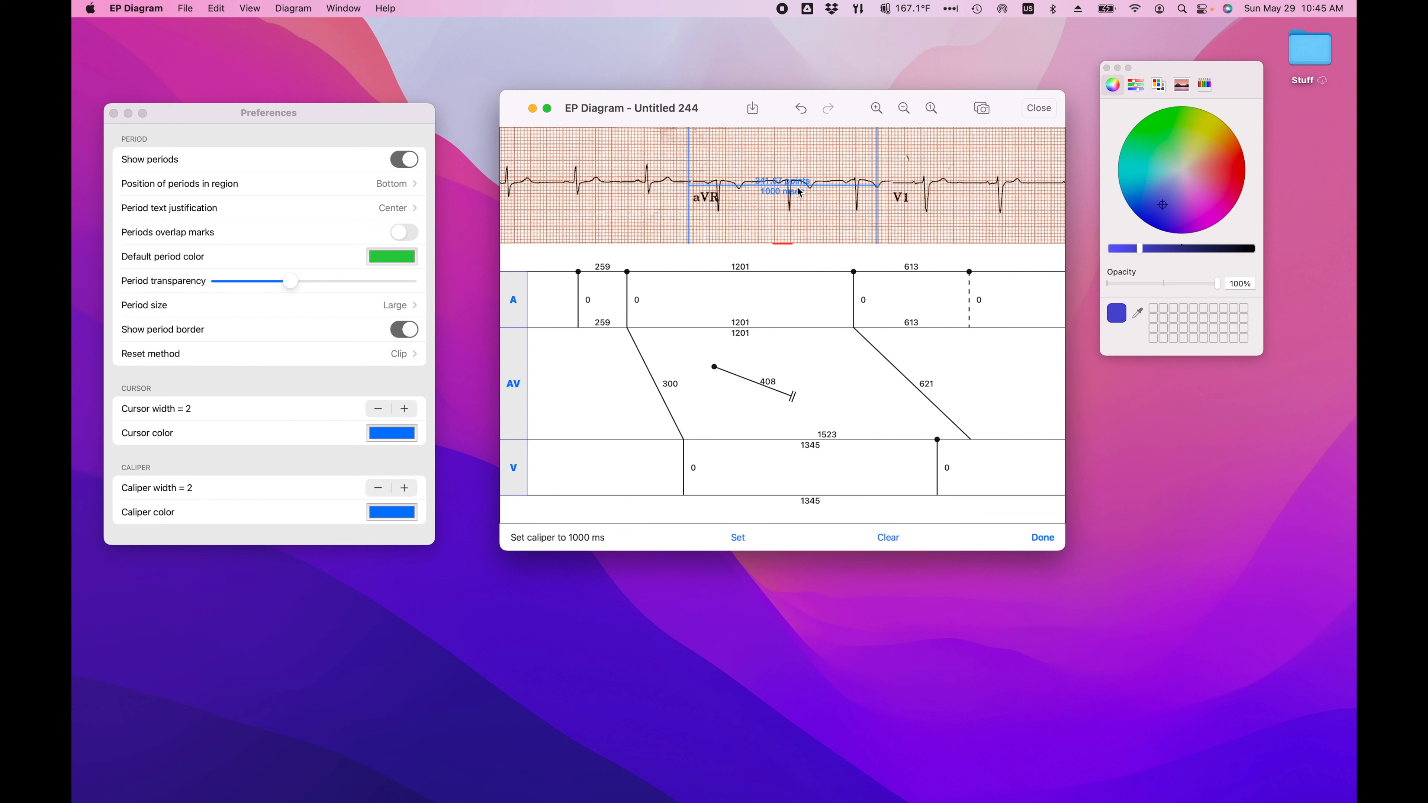
pyautogui.moveTo(792, 186); pyautogui.dragTo(831, 213)
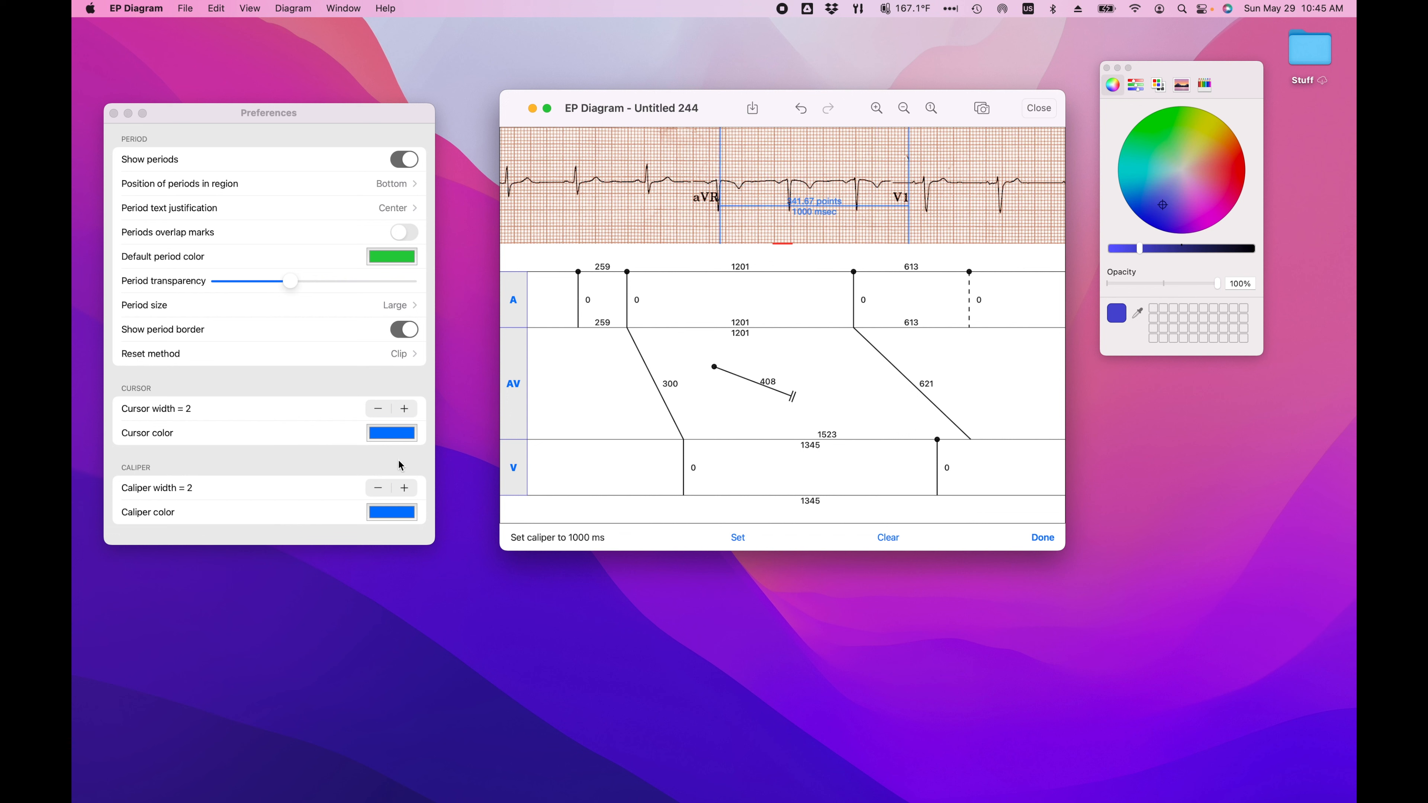
# Step: Try a caliper width of 4 and set it back to 2
pyautogui.click(404, 488)
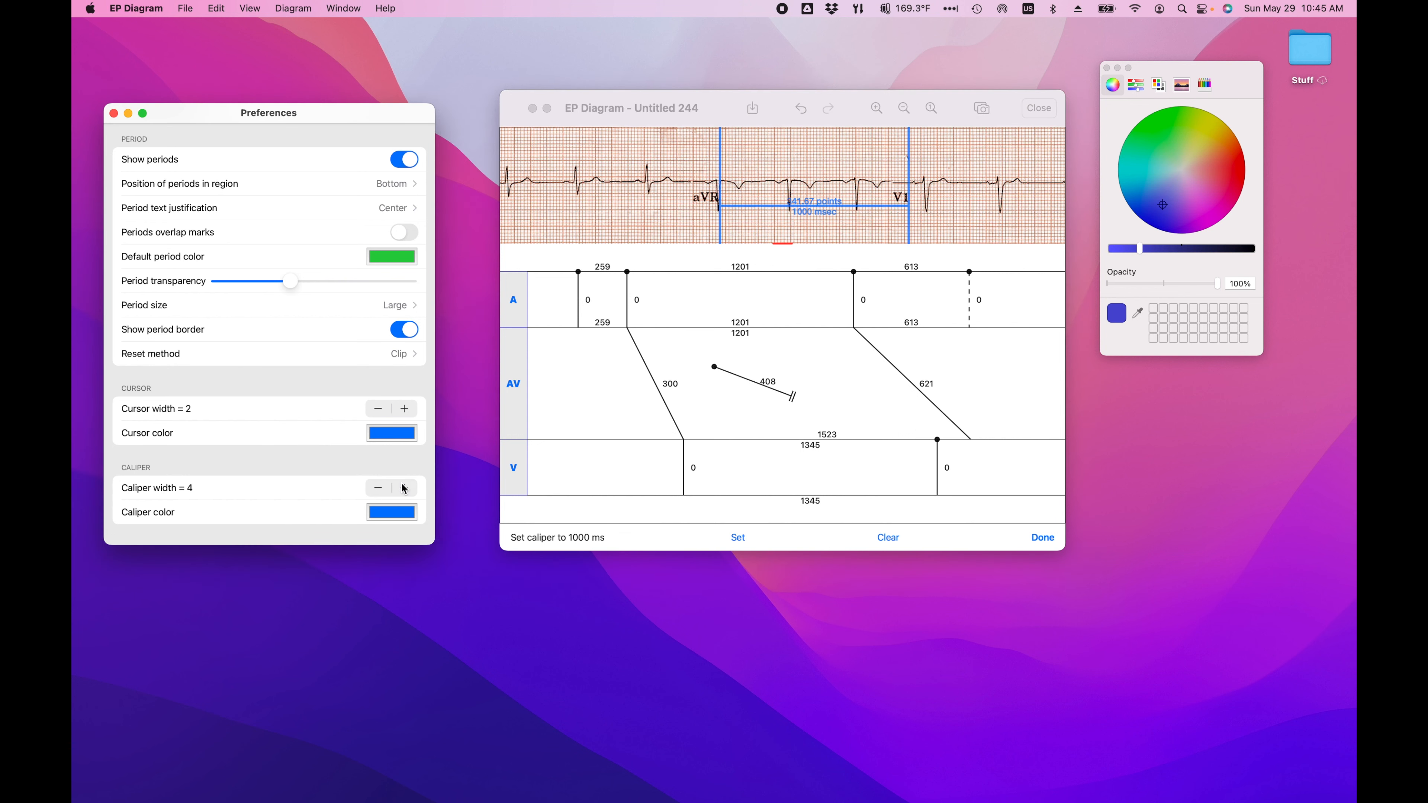
pyautogui.click(386, 490)
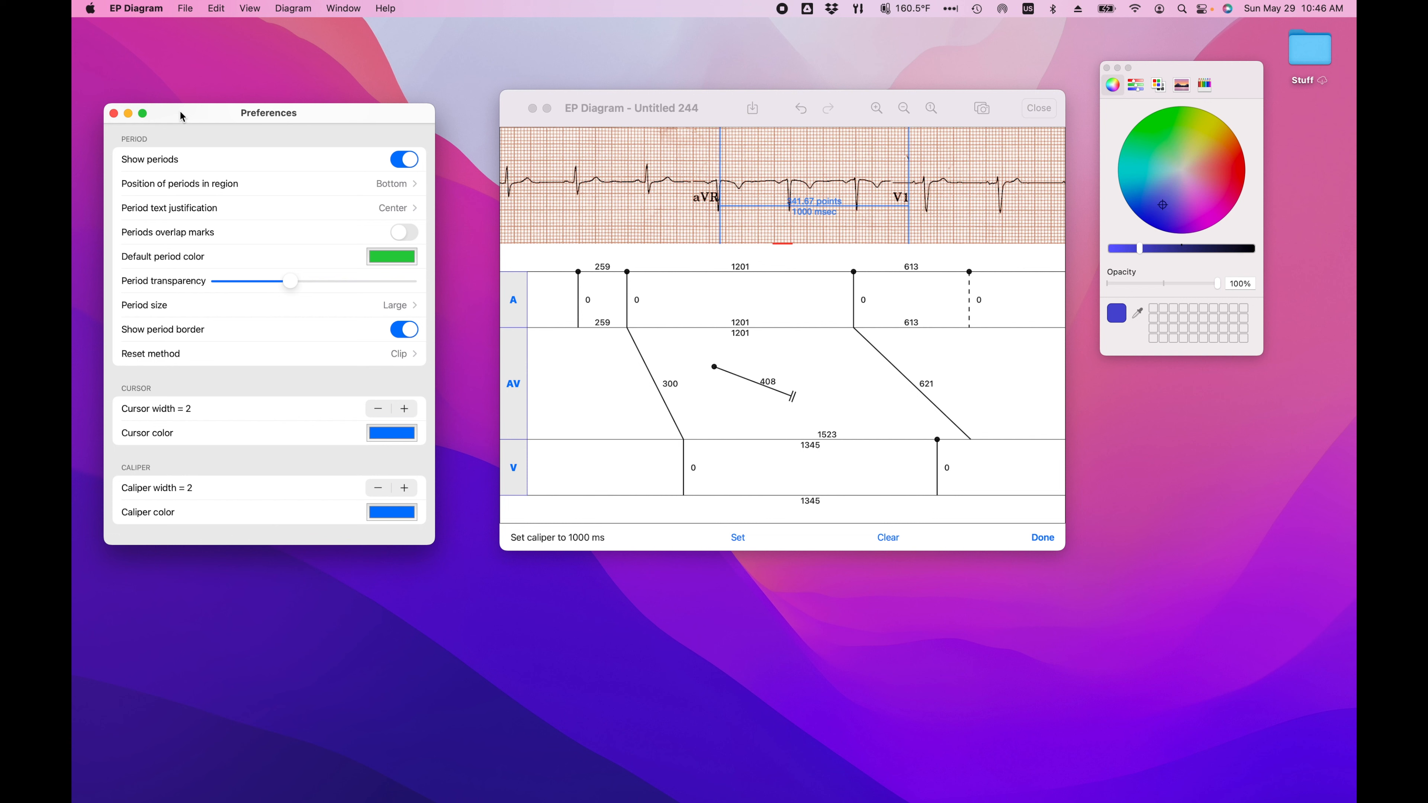
# Step: Show the application-level commands, including the one for Preferences
pyautogui.click(138, 9)
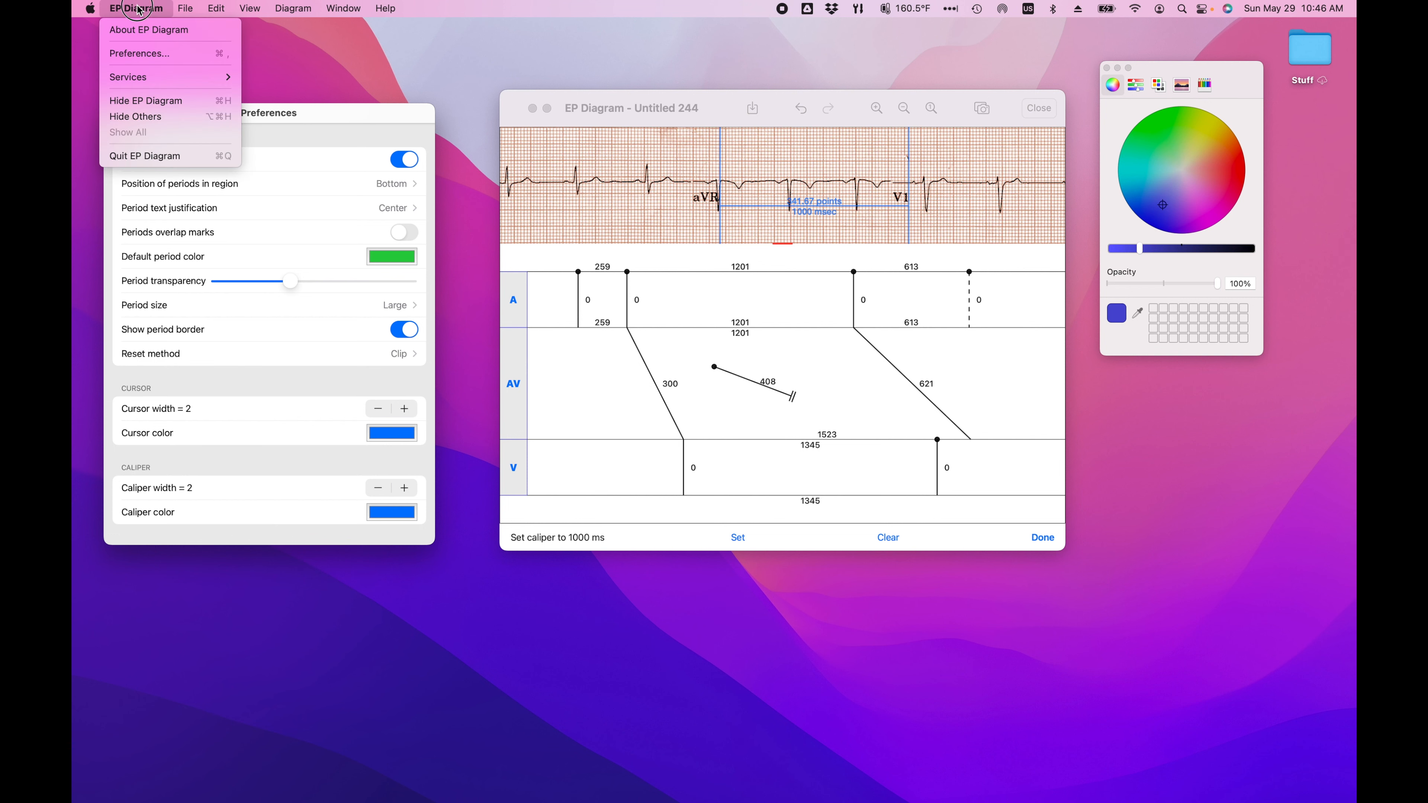